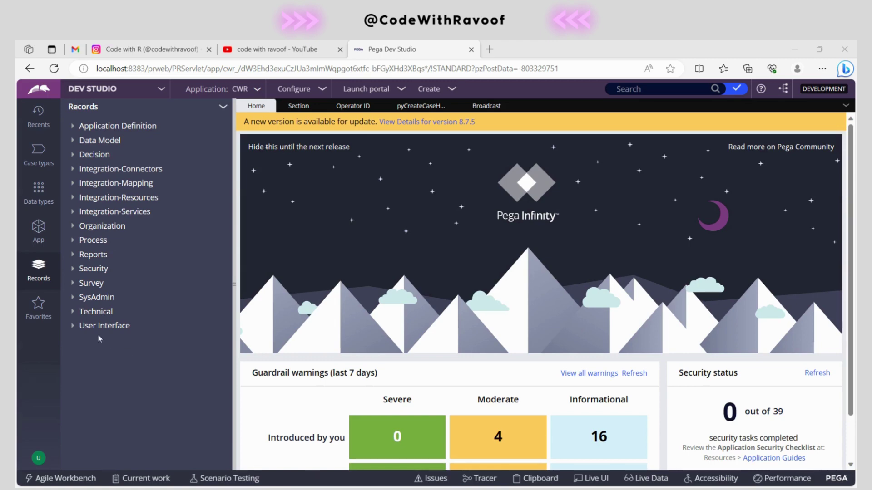
Start a new Broadcast record from the Technical category with the short description "CWR announcement".
{"action": "left_click", "coordinate": [72, 312]}
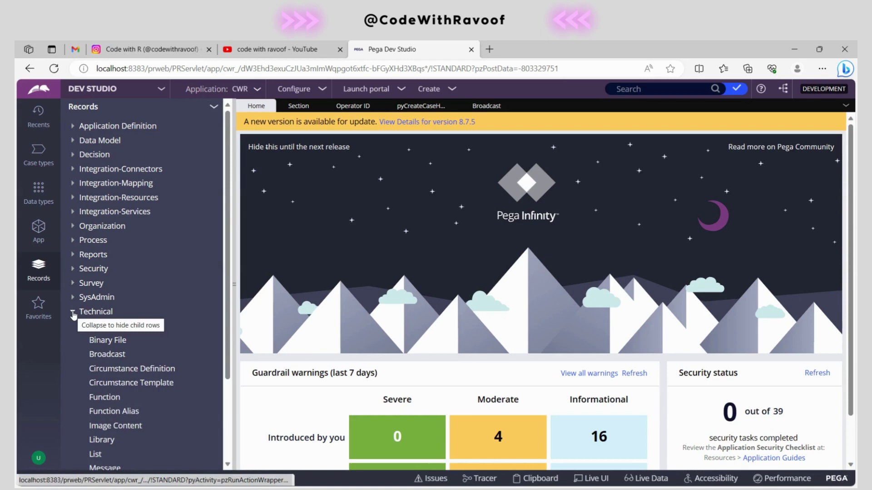
{"action": "left_click", "coordinate": [100, 357]}
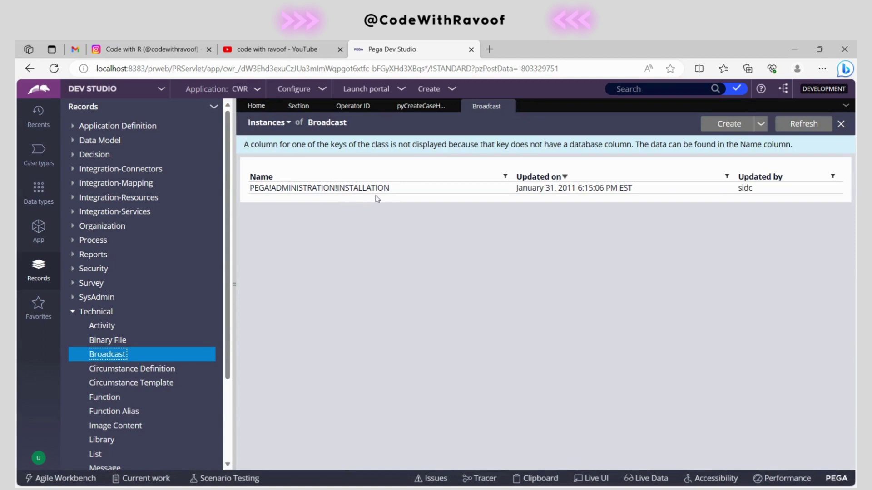
{"action": "left_click", "coordinate": [727, 126]}
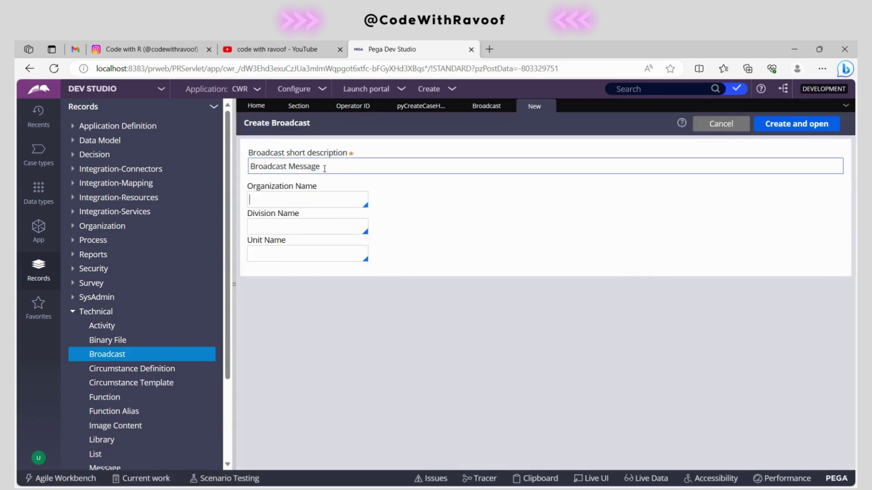
{"action": "triple_click", "coordinate": [325, 168]}
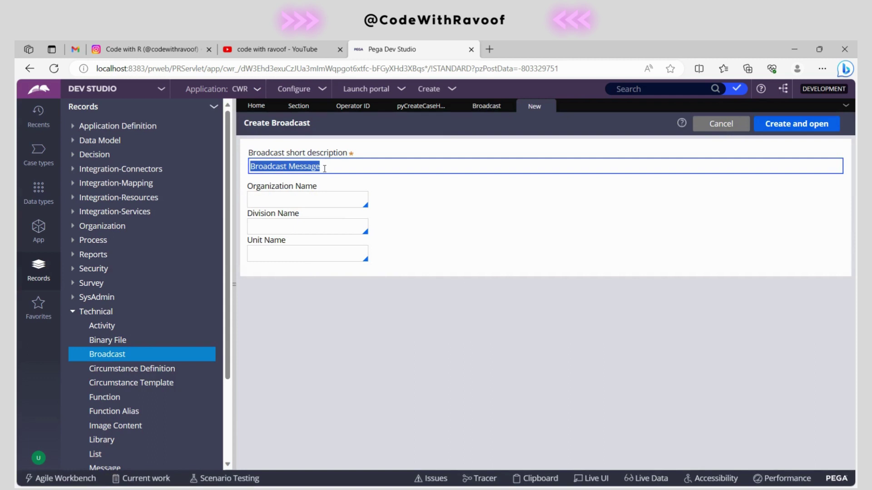
{"action": "key", "text": "BackSpace"}
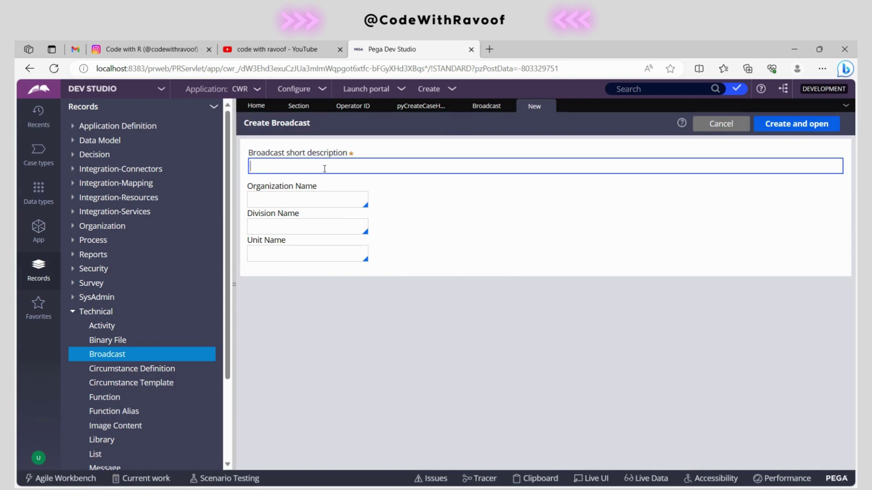
{"action": "type", "text": "CWR announcement"}
Set the organization to CWR, the division to Div and the unit to Unit, and create the broadcast record.
{"action": "left_click", "coordinate": [309, 197]}
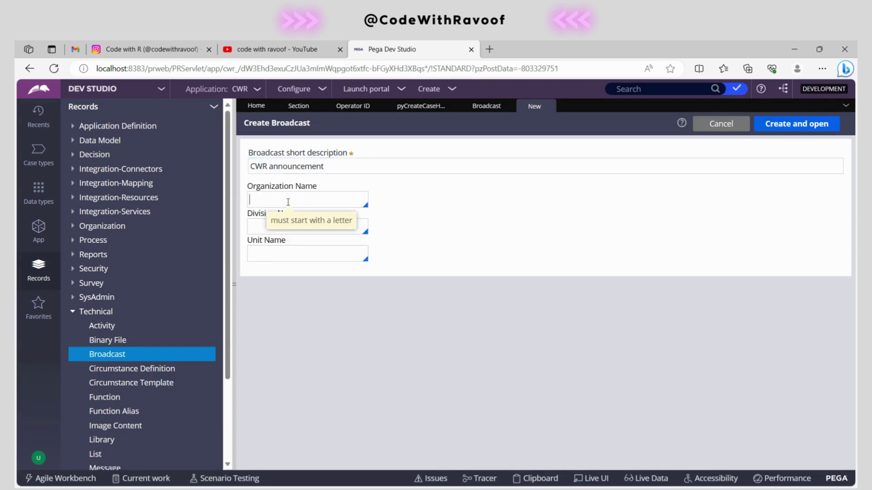
{"action": "left_click", "coordinate": [288, 201]}
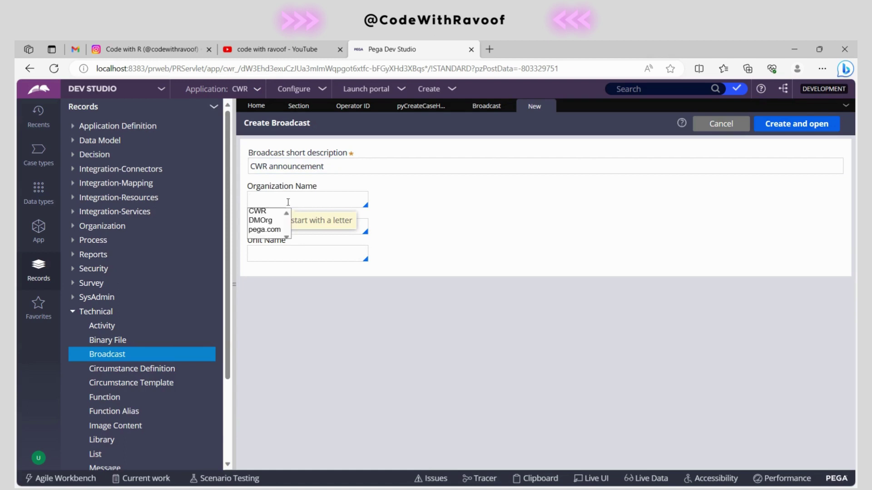
{"action": "key", "text": "Return"}
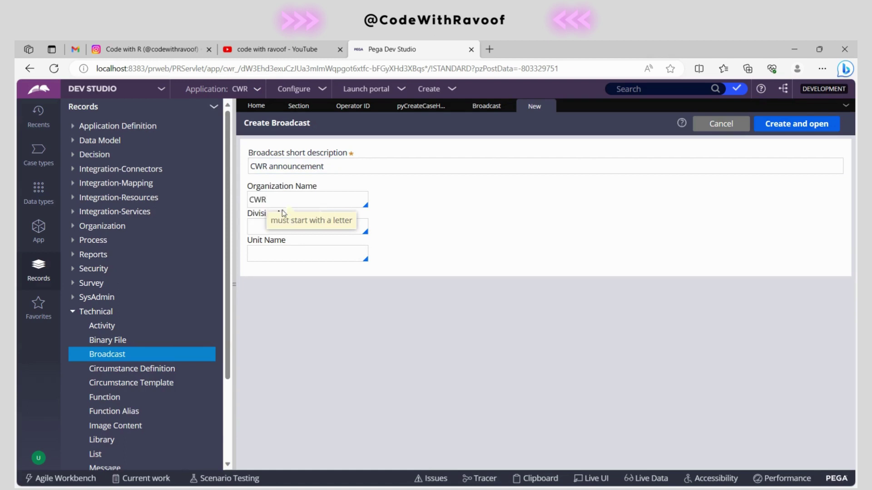
{"action": "left_click", "coordinate": [271, 221]}
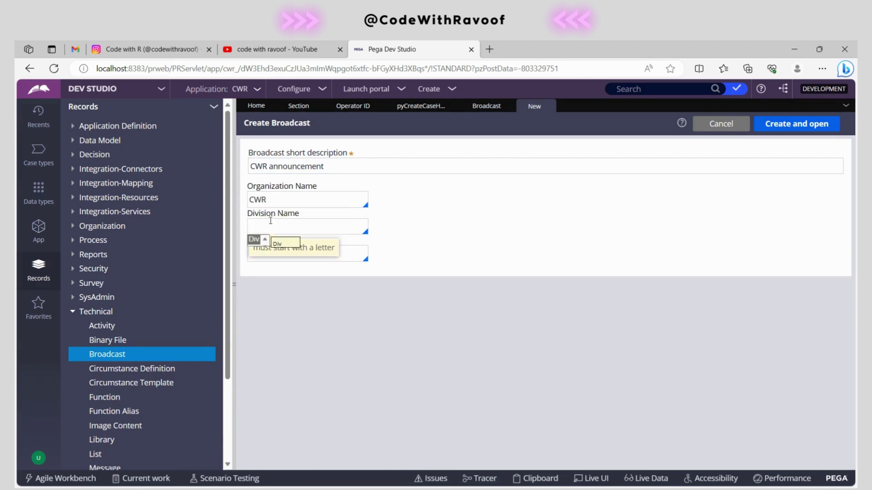
{"action": "type", "text": "Div"}
{"action": "left_click", "coordinate": [271, 253]}
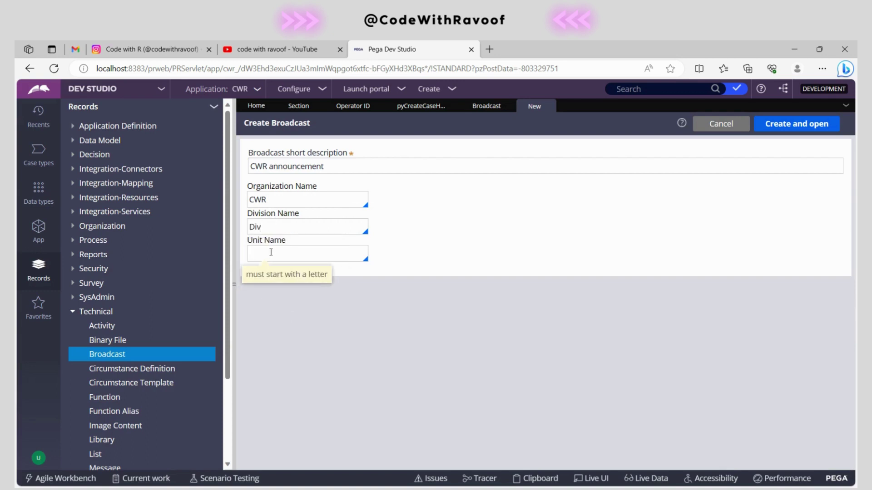
{"action": "type", "text": "Unit"}
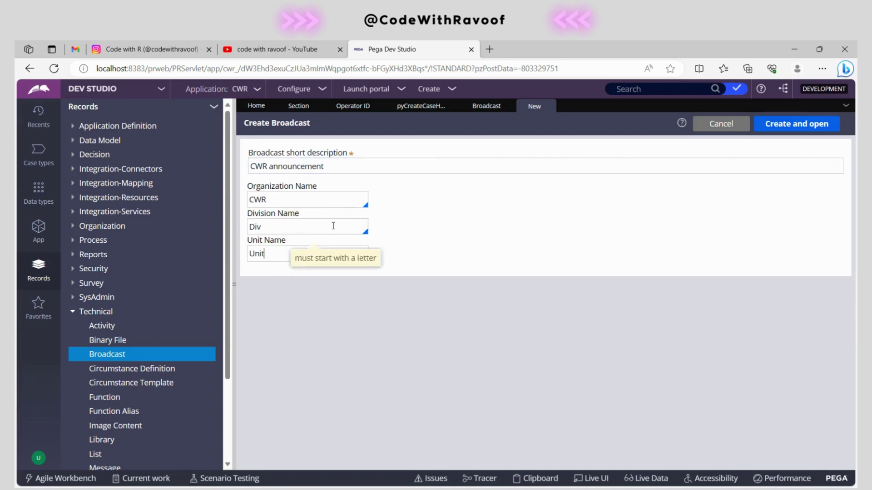
{"action": "left_click", "coordinate": [803, 124]}
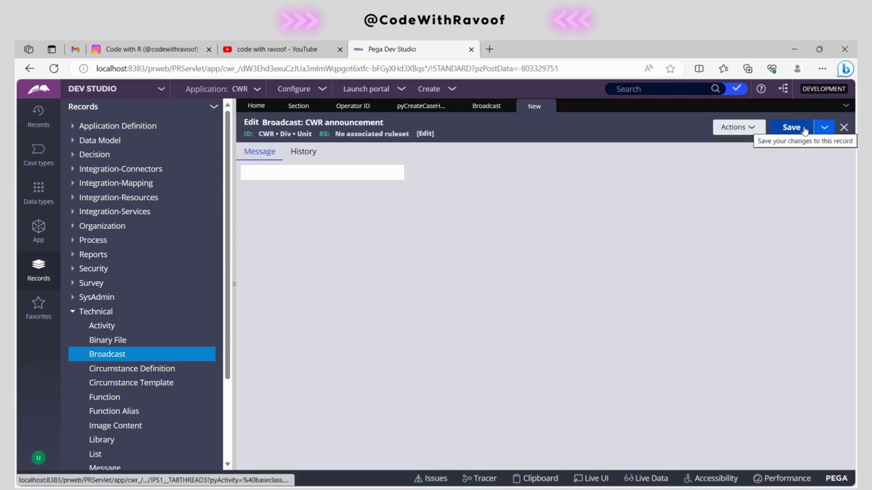
Enter the broadcast message "Alert! App maintenance is scheduled tonight", including the quotation marks, and save the record.
{"action": "left_click", "coordinate": [332, 172]}
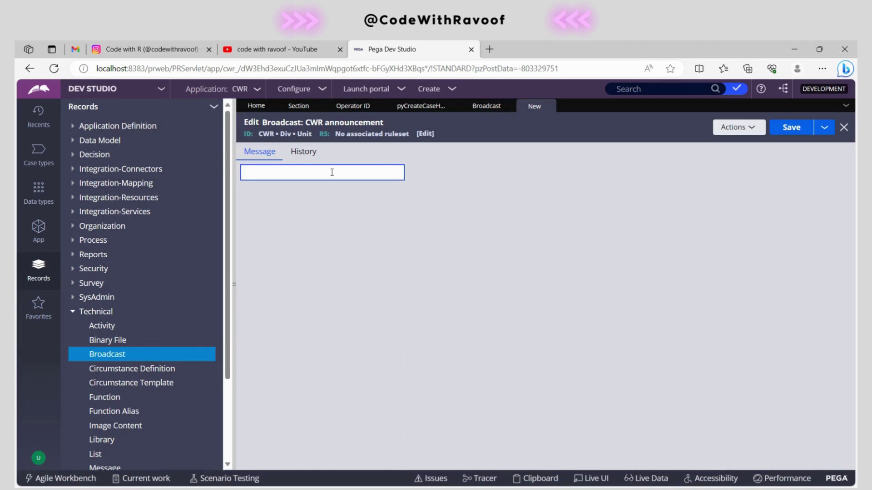
{"action": "type", "text": "Alert! App maintenance is scheduled tonight\""}
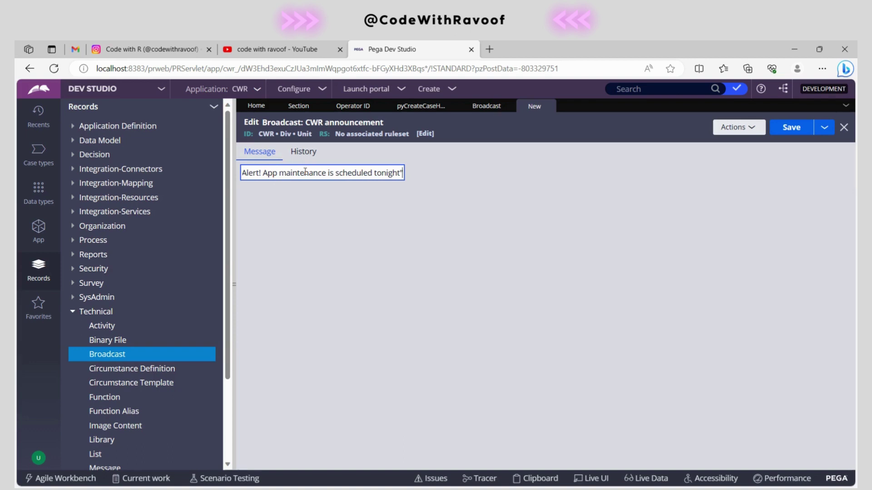
{"action": "key", "text": "ctrl+a"}
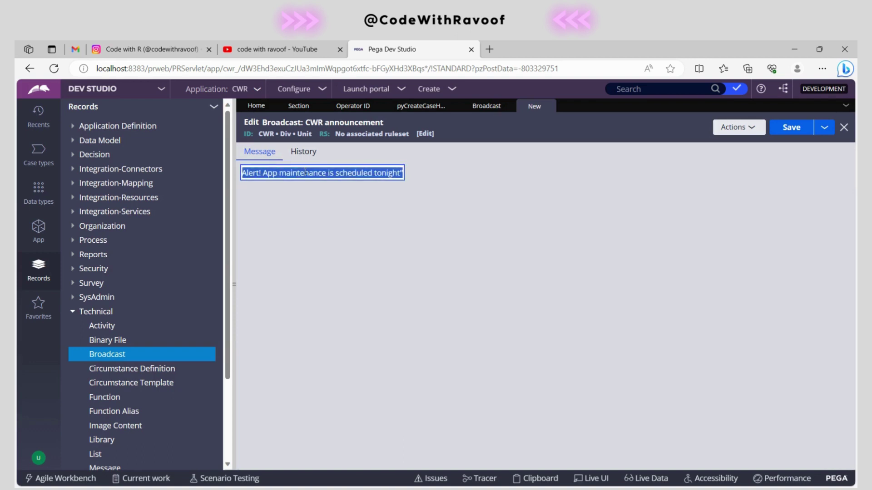
{"action": "left_click", "coordinate": [789, 130]}
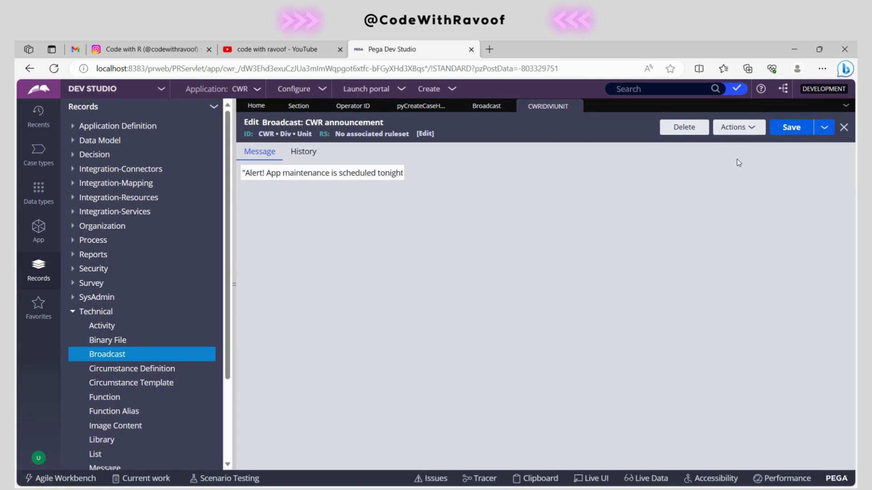
{"action": "left_click", "coordinate": [785, 130]}
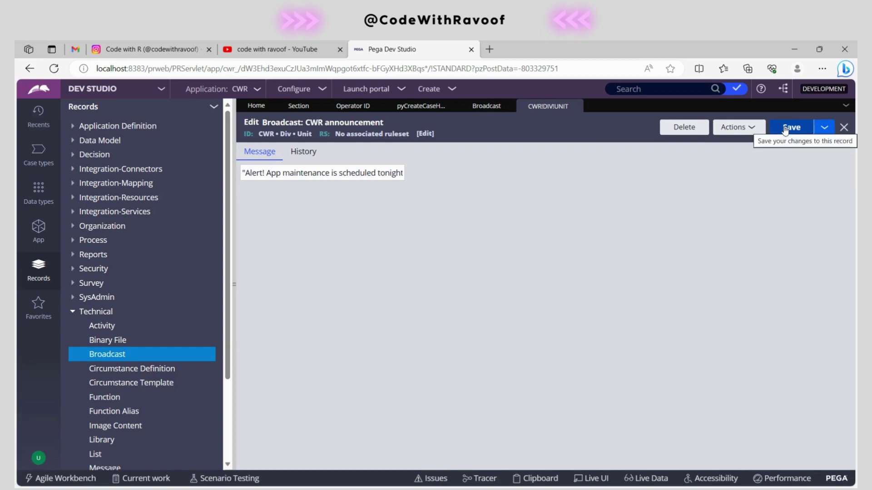
{"action": "left_click", "coordinate": [785, 129]}
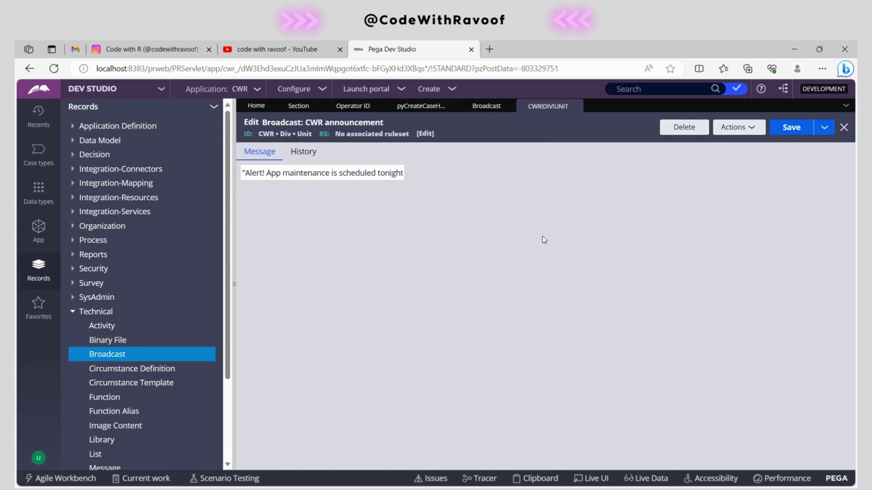
Launch the Case Manager and Case Worker portals, returning to Dev Studio after each.
{"action": "left_click", "coordinate": [400, 91]}
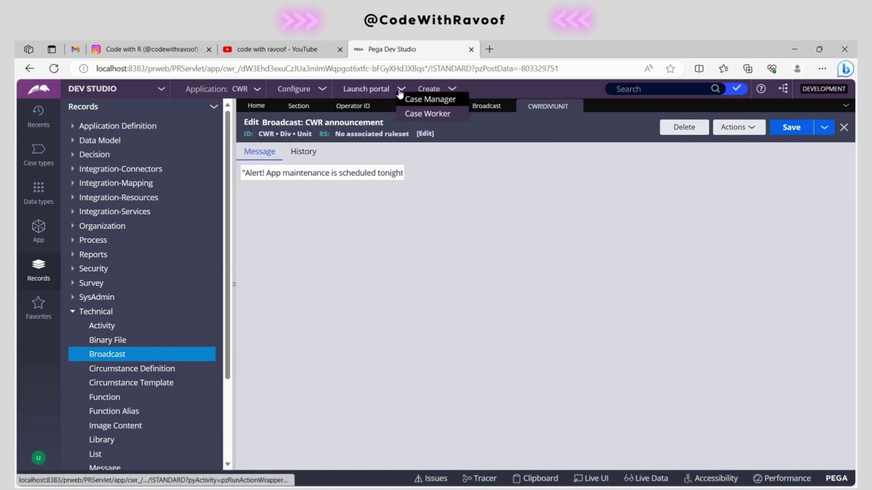
{"action": "left_click", "coordinate": [439, 101]}
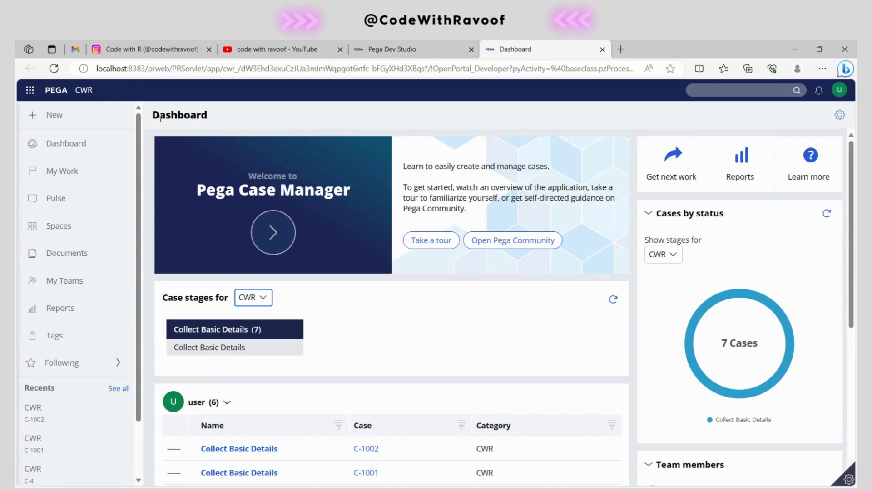
{"action": "left_click", "coordinate": [394, 48]}
{"action": "left_click", "coordinate": [402, 90]}
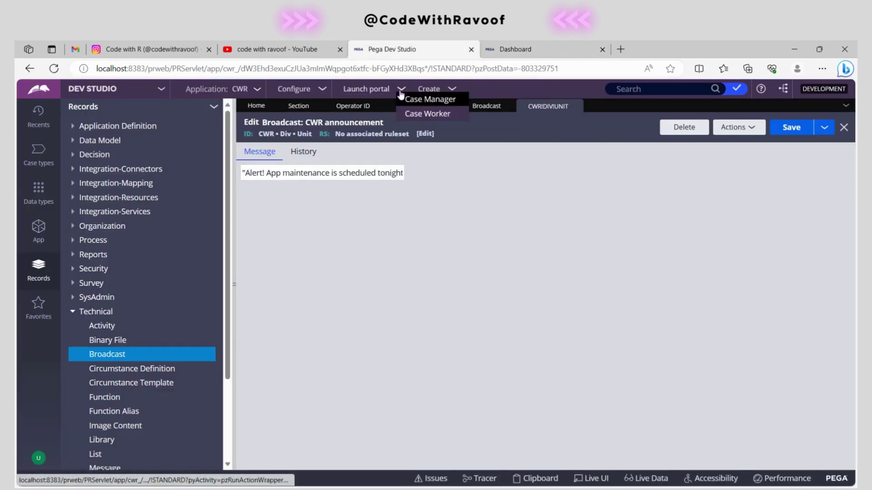
{"action": "left_click", "coordinate": [418, 115]}
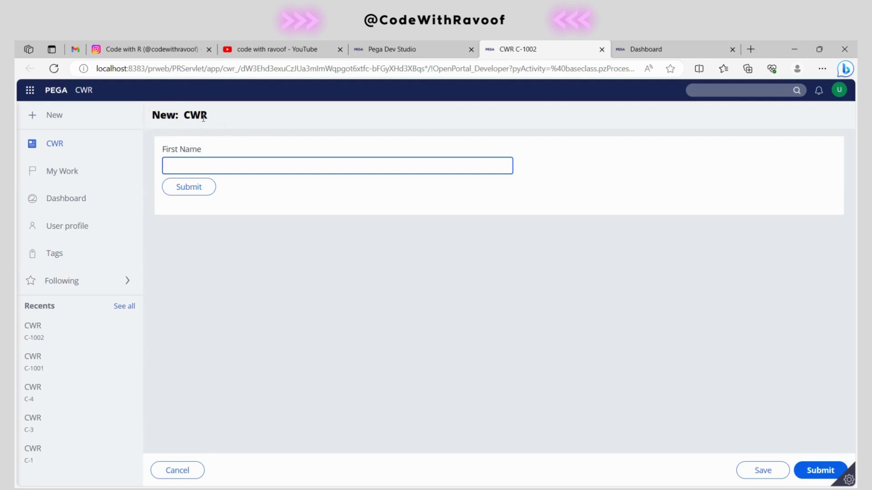
{"action": "left_click", "coordinate": [408, 53]}
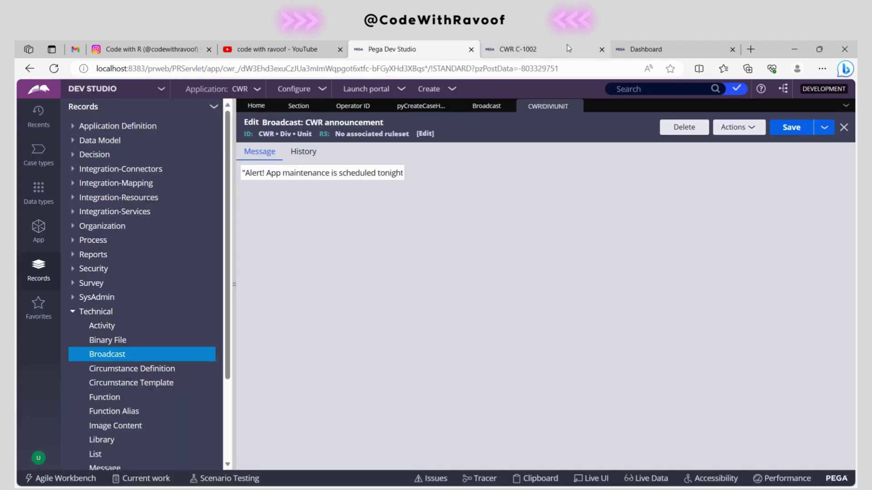
{"action": "left_click", "coordinate": [72, 312]}
{"action": "left_click", "coordinate": [74, 326]}
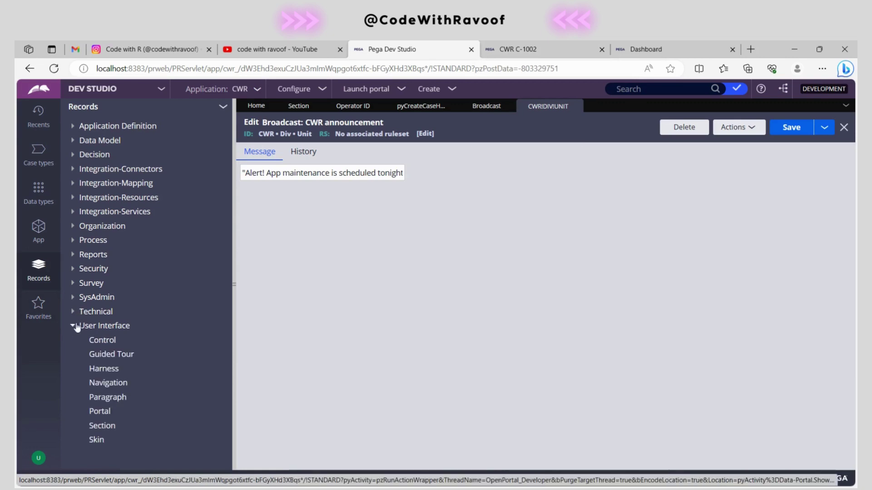
{"action": "left_click", "coordinate": [109, 428]}
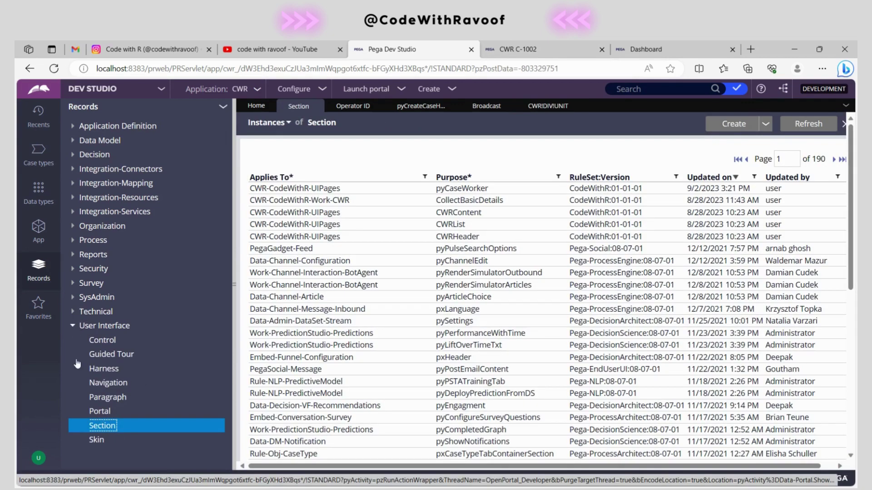
{"action": "left_click", "coordinate": [73, 328]}
{"action": "left_click", "coordinate": [558, 177]}
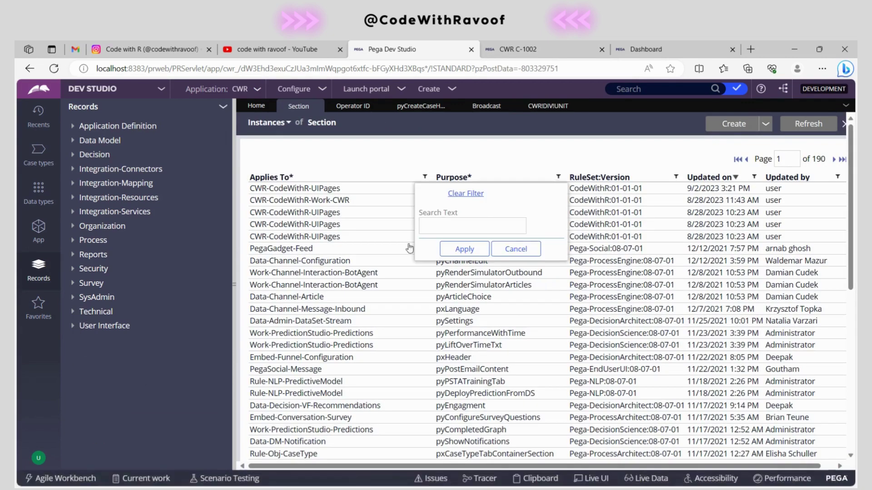
{"action": "left_click", "coordinate": [433, 225]}
{"action": "type", "text": "news"}
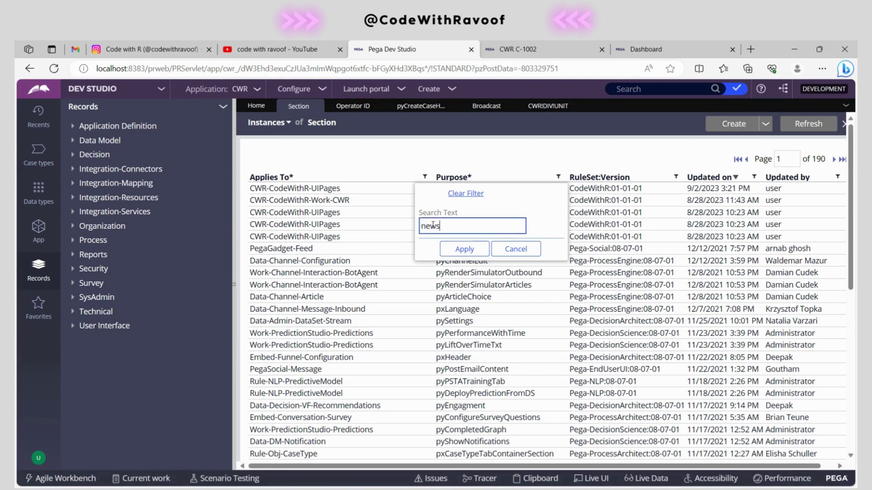
{"action": "left_click", "coordinate": [464, 249]}
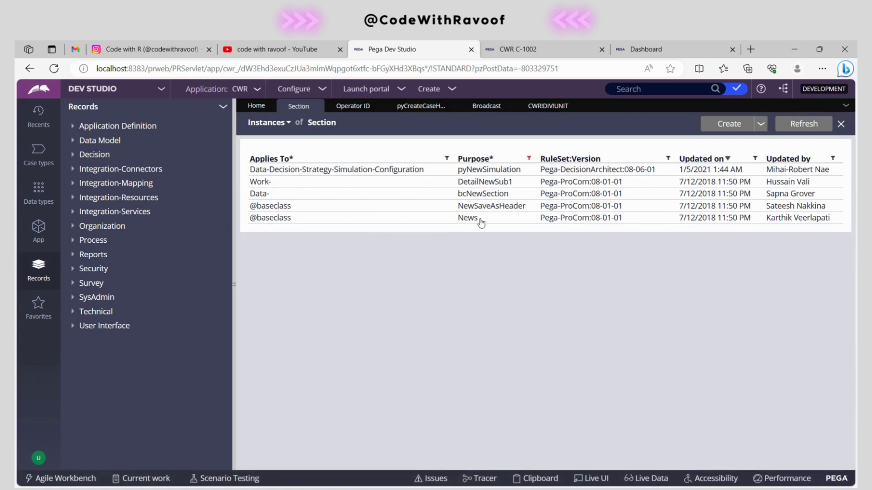
{"action": "left_click", "coordinate": [274, 219]}
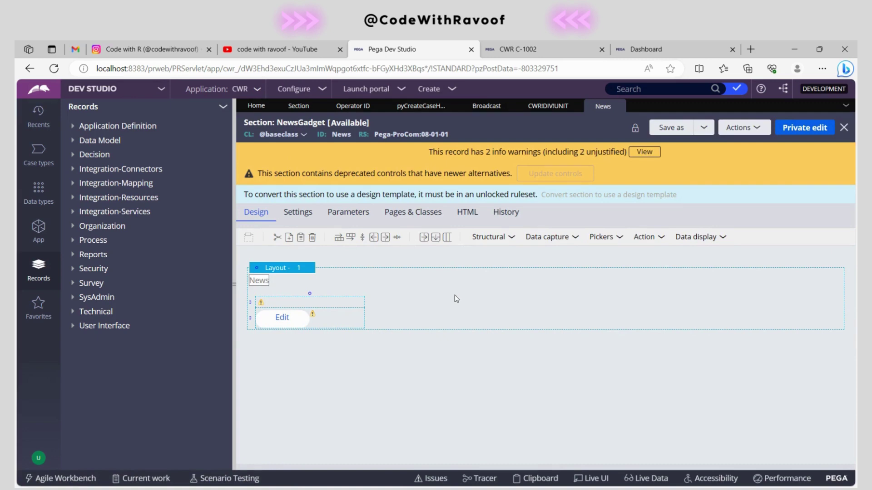
Inspect the cell properties of the section's Edit button and open its EditNews local action.
{"action": "double_click", "coordinate": [305, 317]}
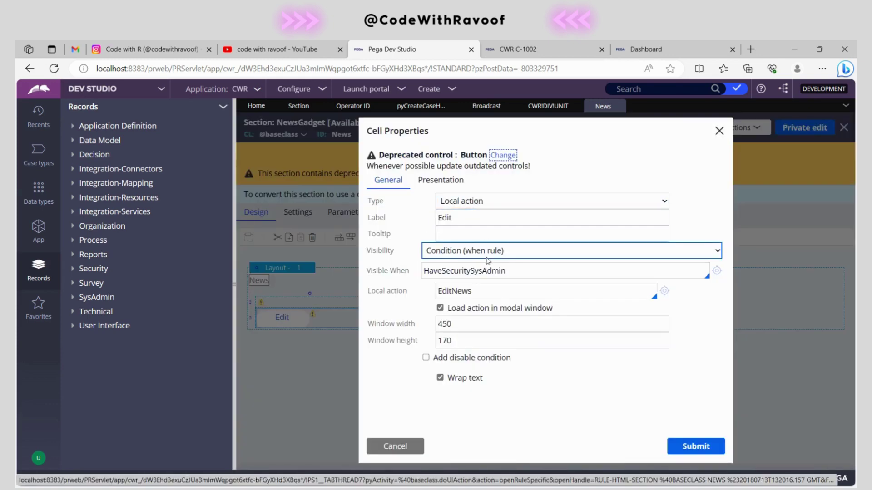
{"action": "double_click", "coordinate": [480, 290]}
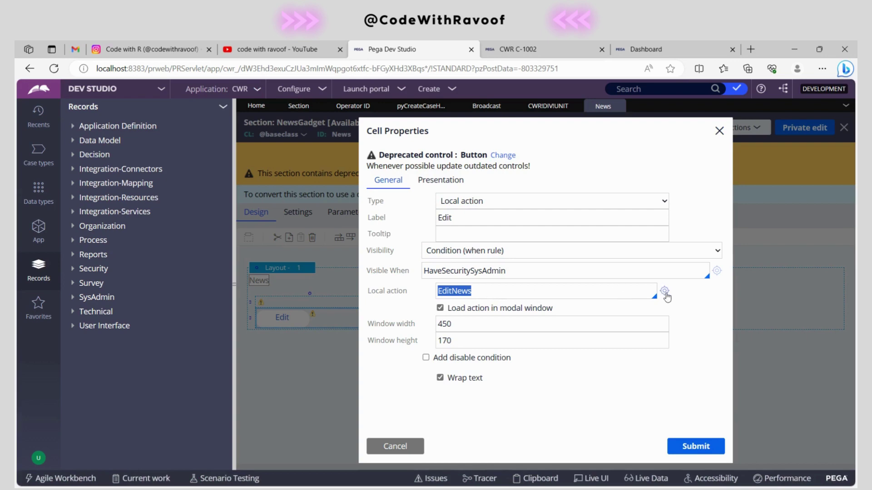
{"action": "left_click", "coordinate": [665, 294]}
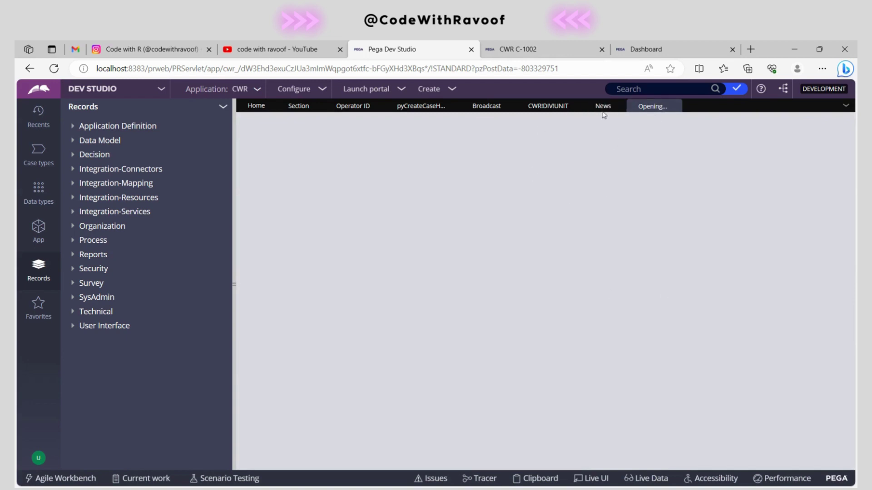
{"action": "left_click", "coordinate": [648, 109]}
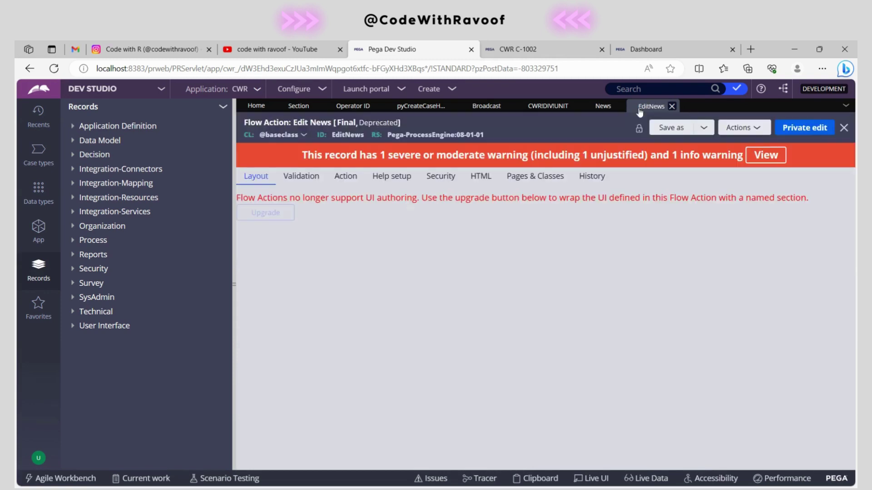
Examine the pre-processing settings of the EditNews flow action.
{"action": "left_click", "coordinate": [346, 178]}
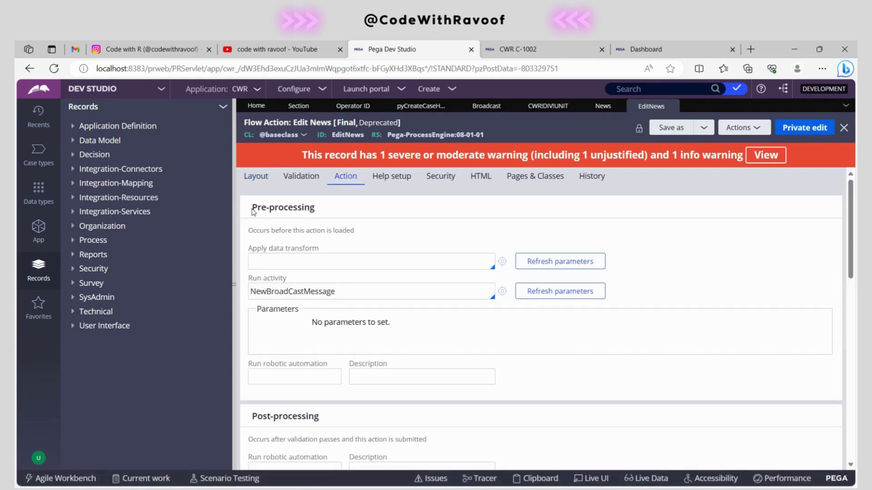
{"action": "left_click_drag", "start_coordinate": [251, 208], "coordinate": [316, 208]}
{"action": "left_click", "coordinate": [359, 200]}
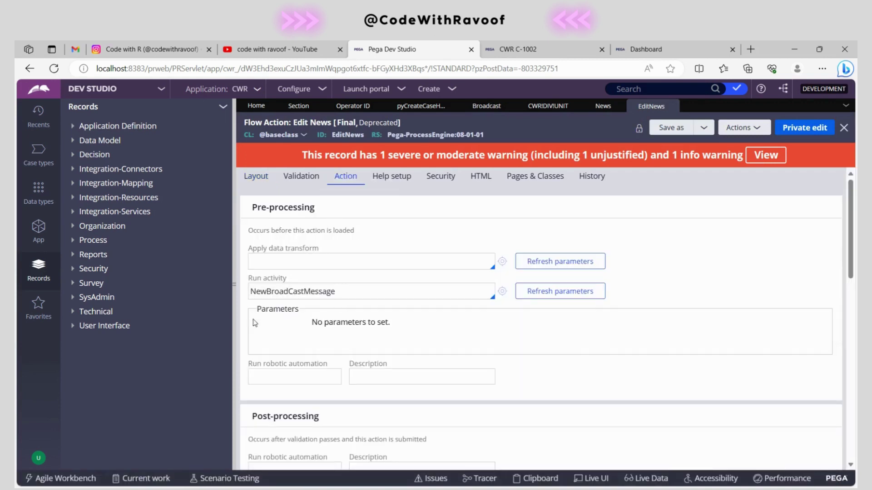
Open the current operator's record and examine the organizational unit in its work routing settings.
{"action": "left_click", "coordinate": [353, 289]}
{"action": "left_click", "coordinate": [35, 460]}
{"action": "left_click", "coordinate": [48, 400]}
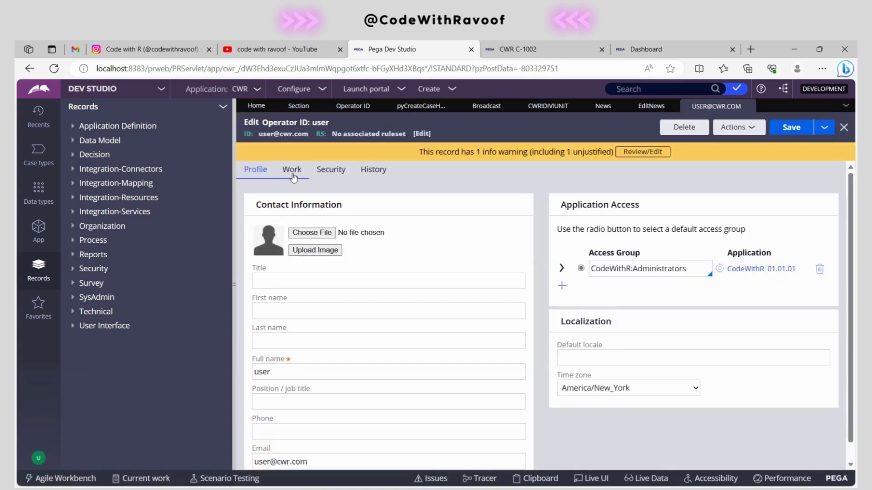
{"action": "left_click", "coordinate": [292, 176]}
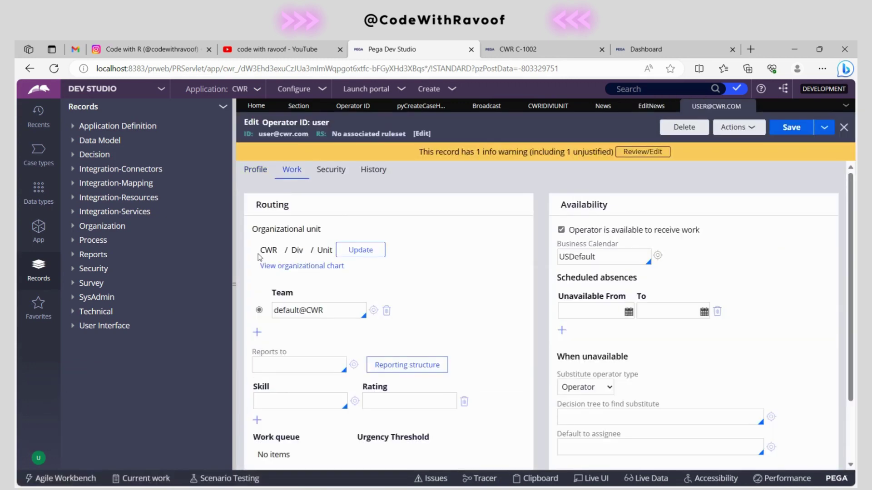
{"action": "left_click_drag", "start_coordinate": [260, 251], "coordinate": [280, 253]}
Refresh the Broadcast instances list and open the CWR!DIV!UNIT broadcast record.
{"action": "left_click", "coordinate": [486, 105]}
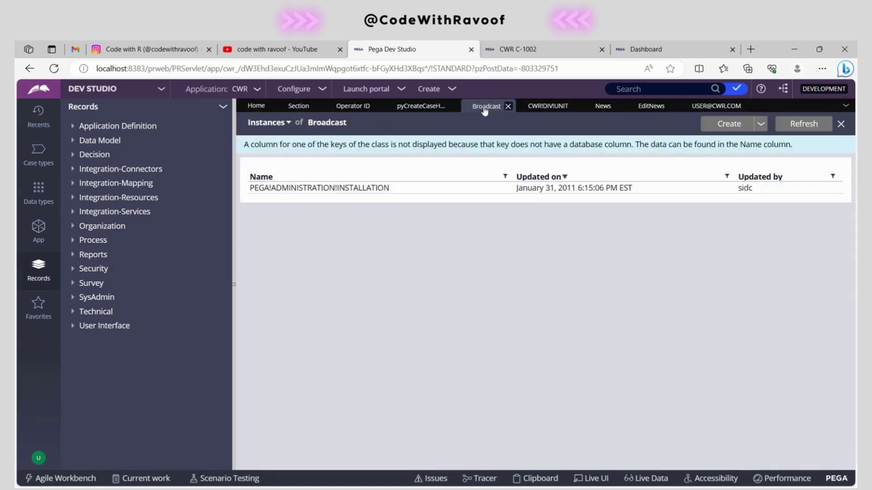
{"action": "left_click", "coordinate": [803, 124]}
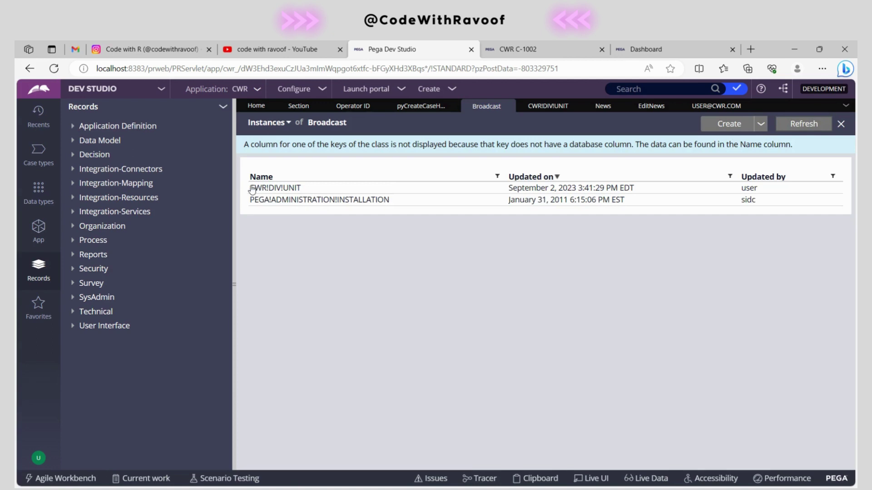
{"action": "left_click", "coordinate": [327, 188]}
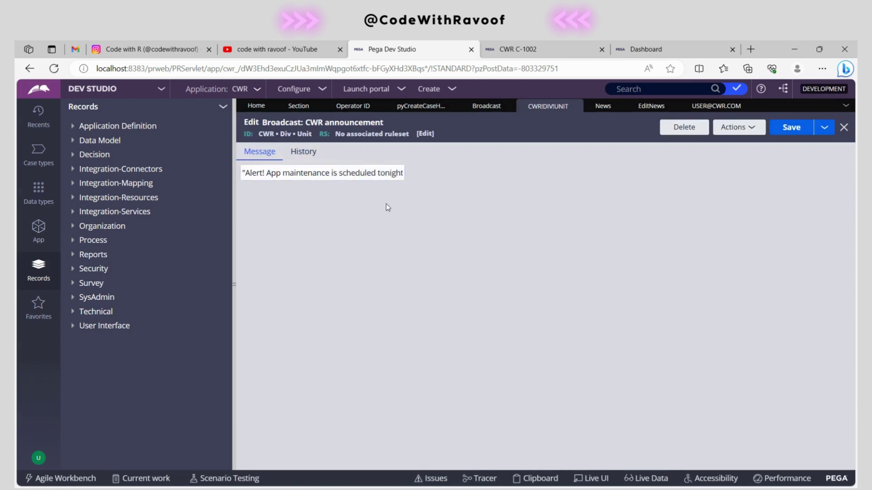
Compare the EditNews flow action's pre-processing activity with the organization in the operator's work routing.
{"action": "left_click", "coordinate": [716, 106]}
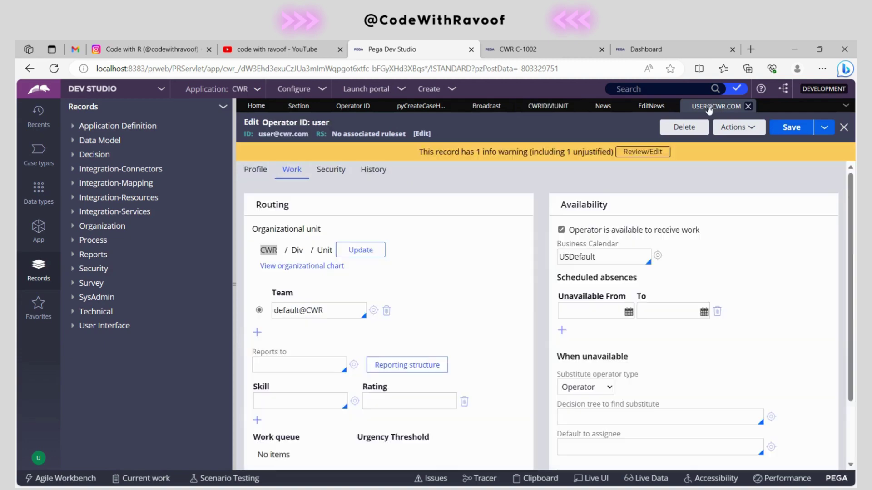
{"action": "left_click", "coordinate": [655, 107]}
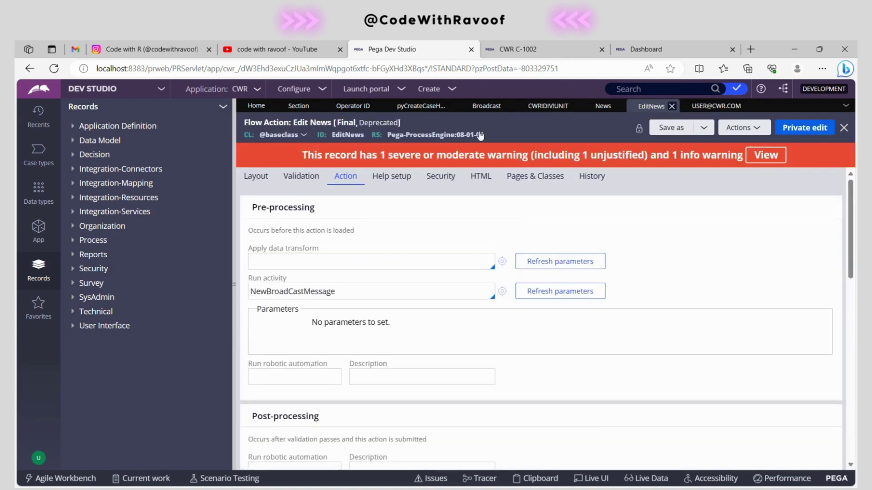
{"action": "double_click", "coordinate": [330, 291]}
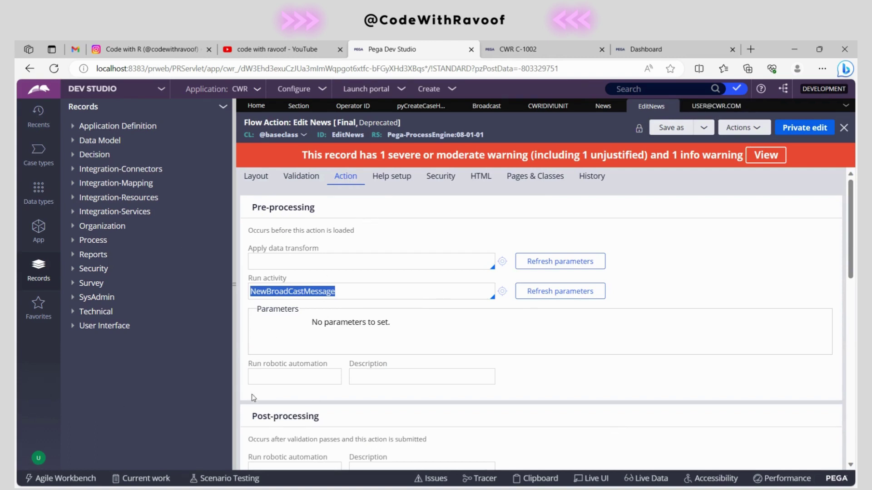
{"action": "left_click", "coordinate": [712, 106]}
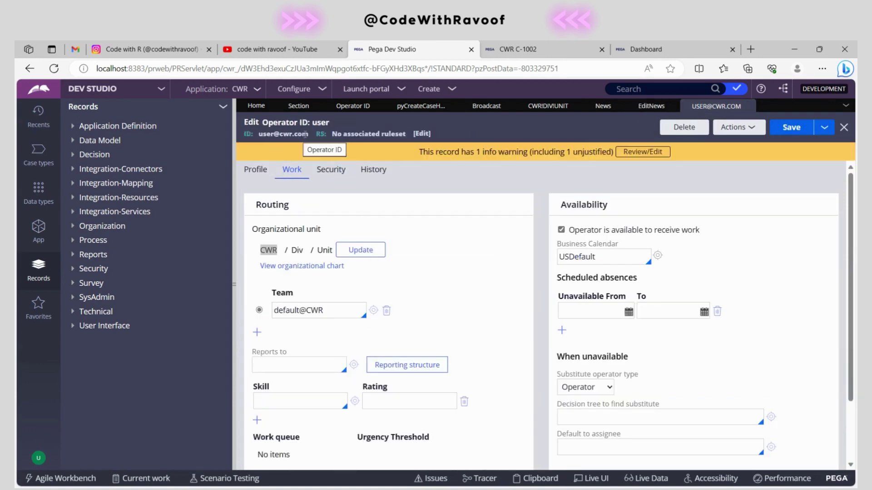
{"action": "double_click", "coordinate": [272, 250]}
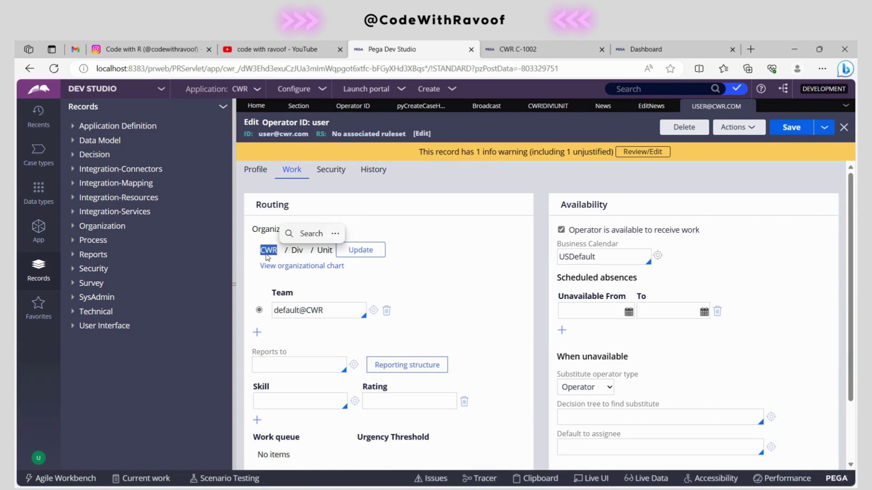
{"action": "left_click", "coordinate": [646, 111]}
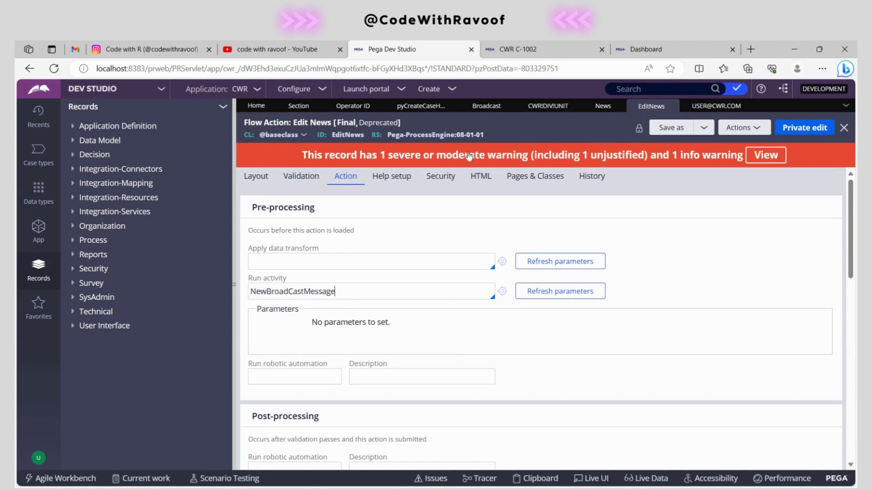
Return to the CWR announcement broadcast record and save it.
{"action": "left_click", "coordinate": [603, 106]}
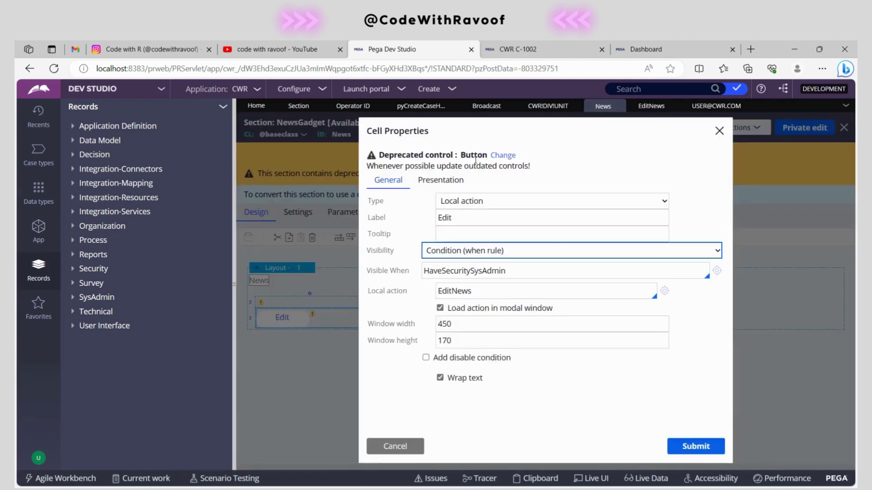
{"action": "left_click", "coordinate": [545, 108]}
{"action": "left_click", "coordinate": [800, 130]}
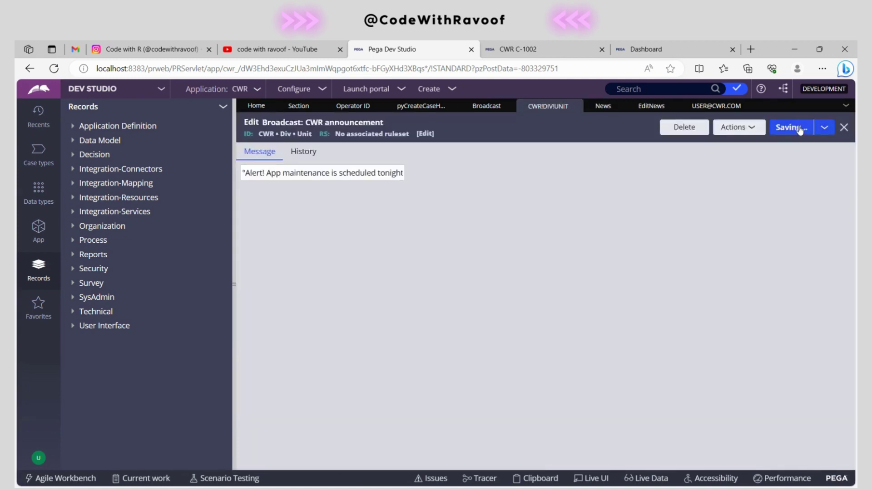
Examine the post-processing activity of the EditNews flow action and compare it with the pre-processing activity.
{"action": "left_click", "coordinate": [651, 106]}
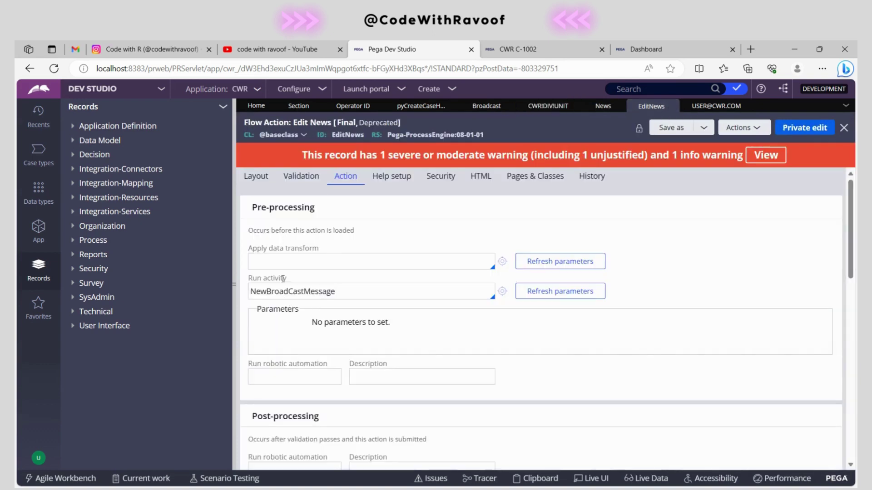
{"action": "scroll", "coordinate": [343, 318], "scroll_direction": "down", "scroll_amount": 4}
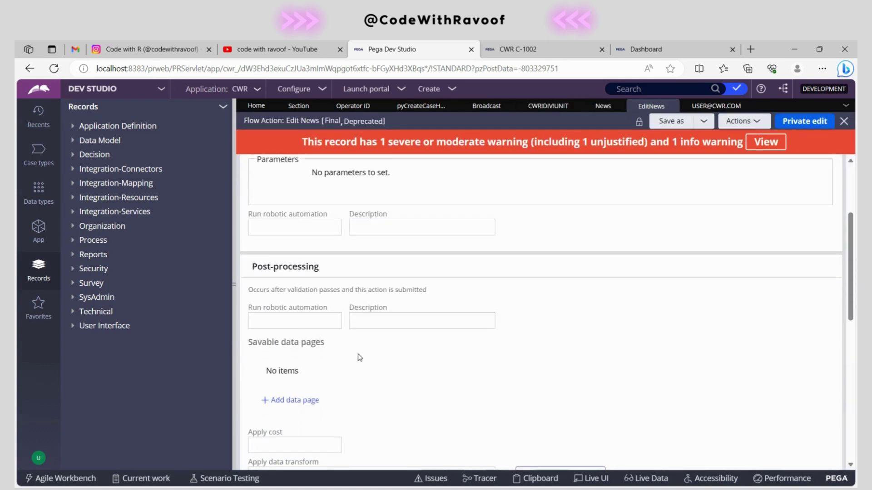
{"action": "scroll", "coordinate": [359, 356], "scroll_direction": "down", "scroll_amount": 3}
{"action": "left_click", "coordinate": [312, 365]}
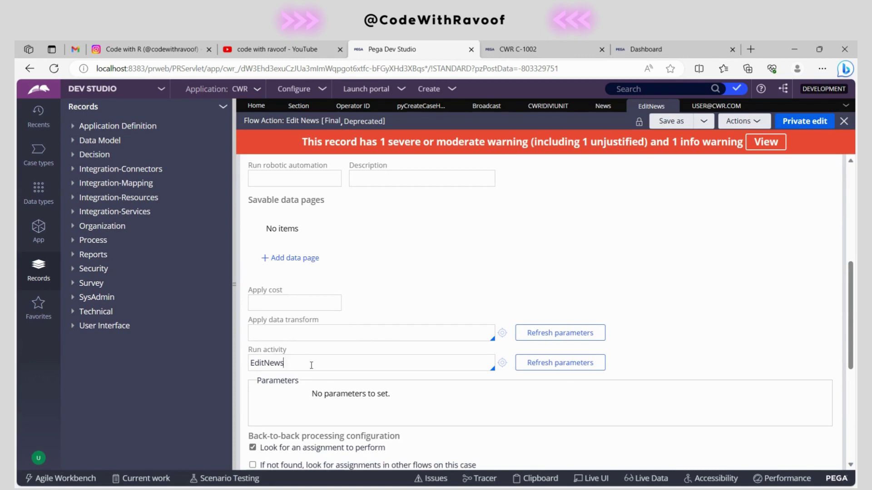
{"action": "double_click", "coordinate": [311, 365]}
{"action": "scroll", "coordinate": [311, 366], "scroll_direction": "up", "scroll_amount": 6}
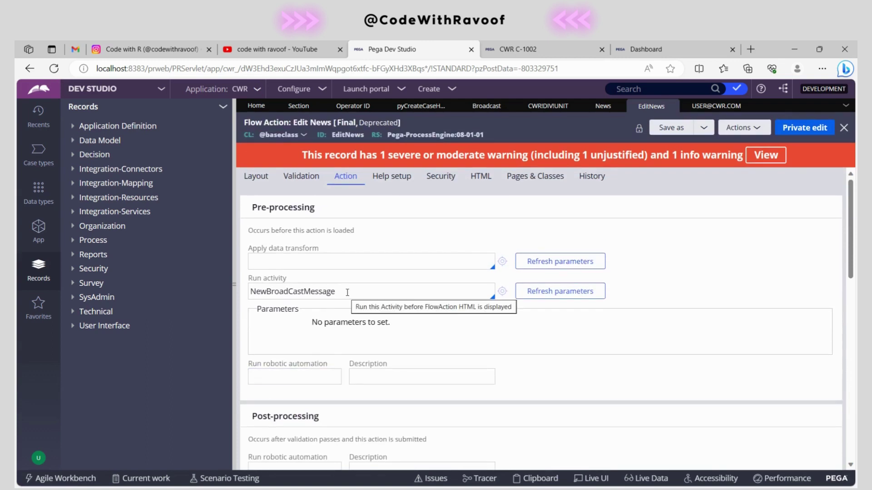
{"action": "double_click", "coordinate": [347, 292]}
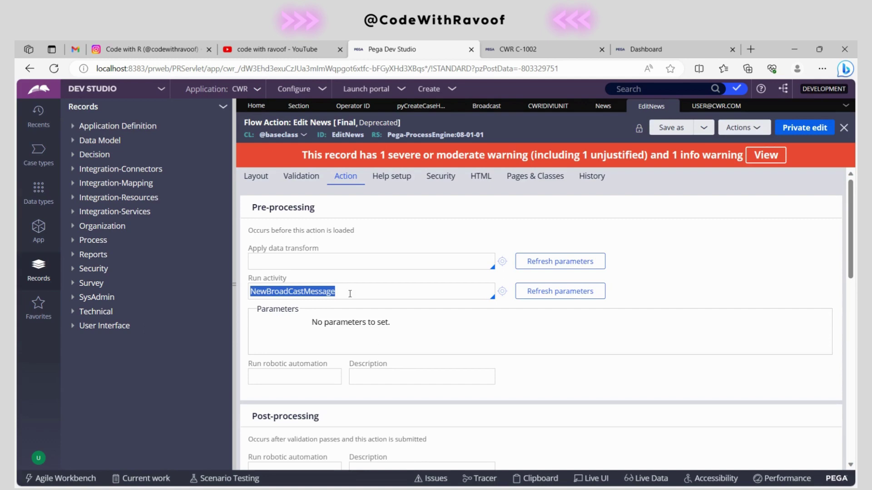
{"action": "scroll", "coordinate": [351, 294], "scroll_direction": "down", "scroll_amount": 7}
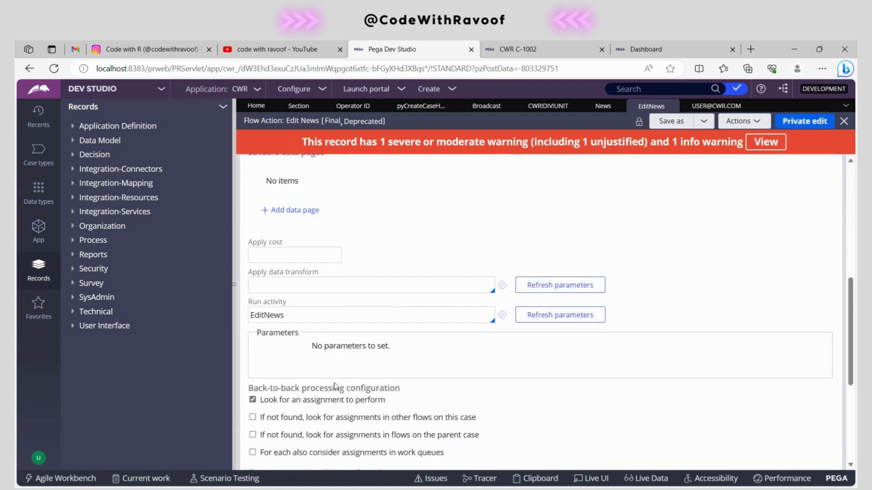
{"action": "left_click", "coordinate": [308, 315]}
{"action": "scroll", "coordinate": [308, 315], "scroll_direction": "up", "scroll_amount": 7}
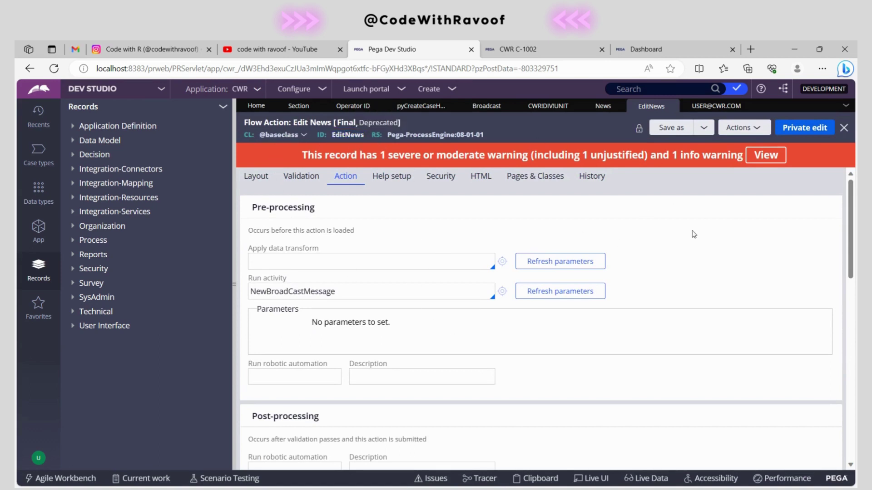
Close the EditNews flow action and cancel the Edit button's cell properties in the News section.
{"action": "left_click", "coordinate": [600, 107]}
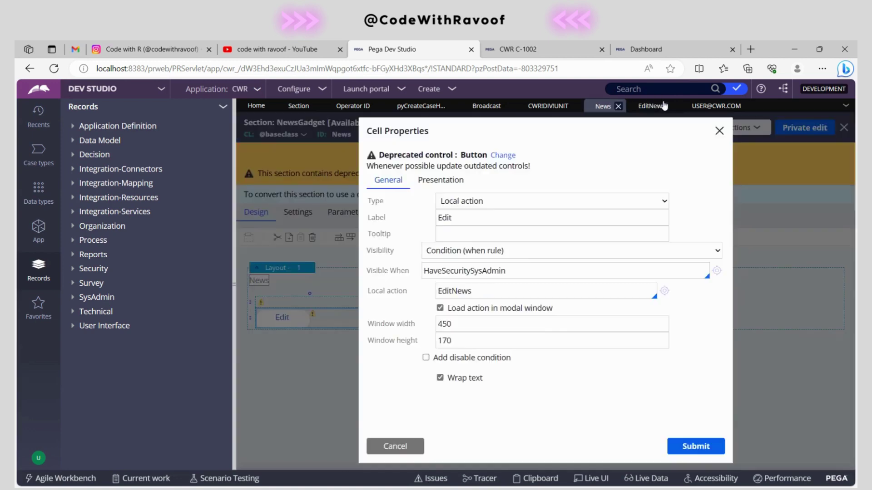
{"action": "left_click", "coordinate": [658, 107]}
{"action": "left_click", "coordinate": [672, 107]}
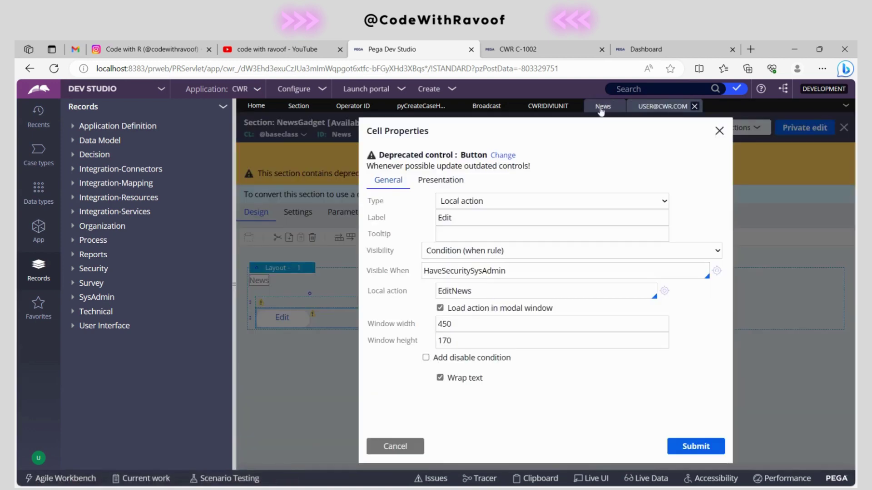
{"action": "left_click", "coordinate": [491, 343]}
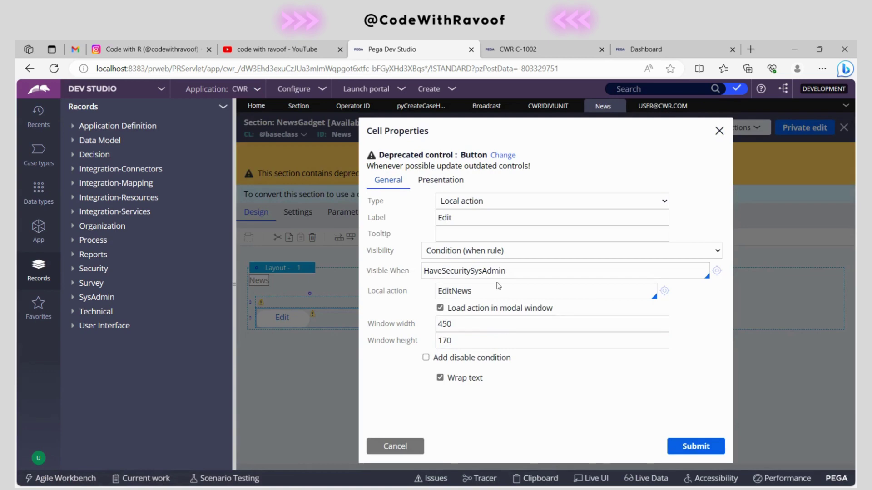
{"action": "left_click", "coordinate": [415, 448]}
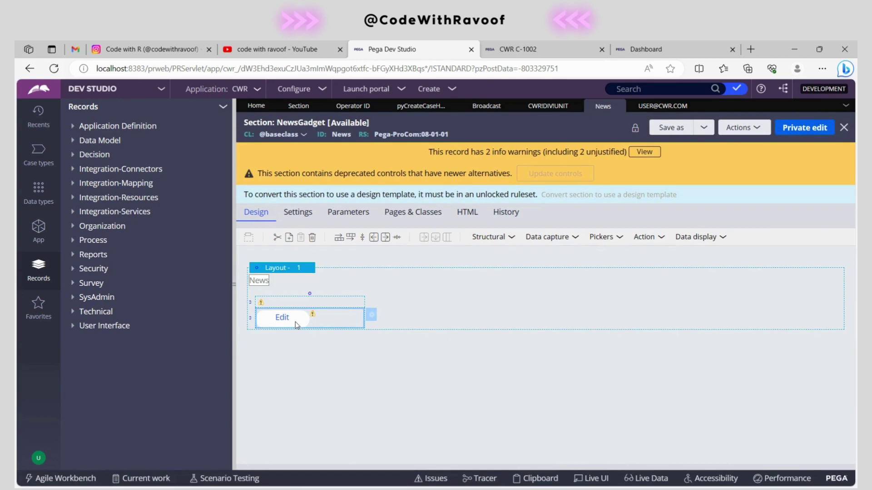
Inspect the visibility condition of the News section's Edit button and close its cell properties without changes.
{"action": "double_click", "coordinate": [295, 322]}
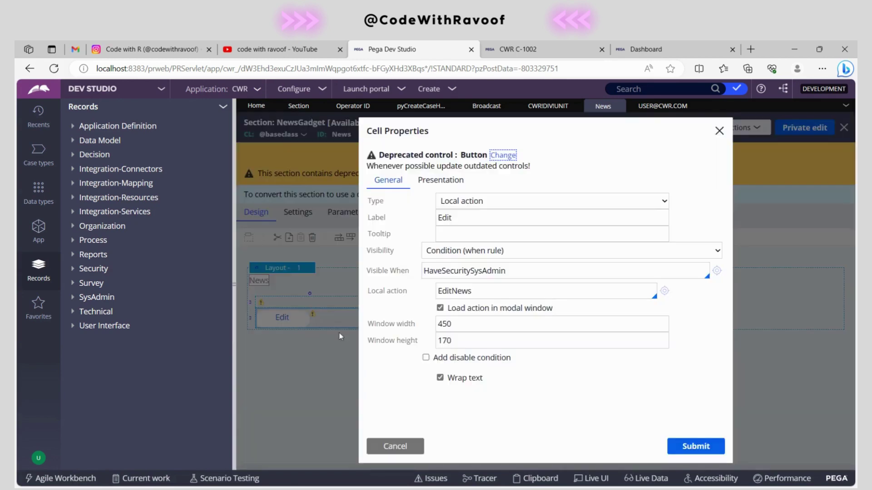
{"action": "double_click", "coordinate": [517, 271]}
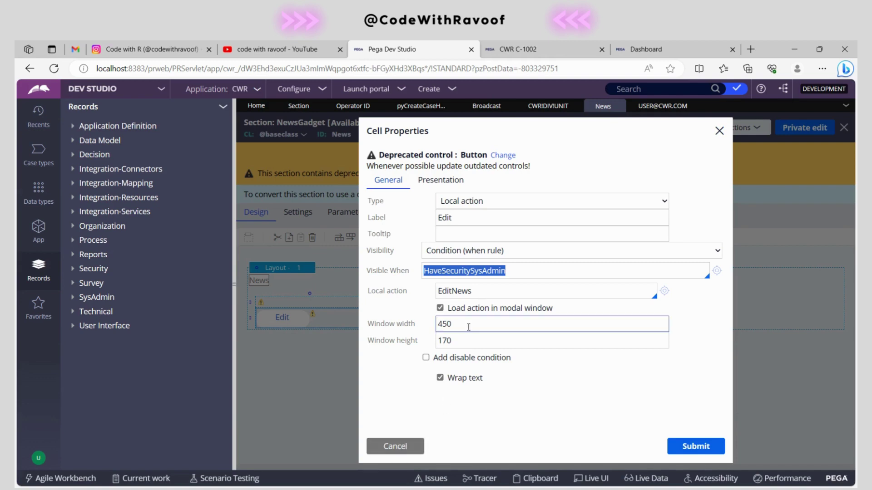
{"action": "left_click", "coordinate": [471, 271]}
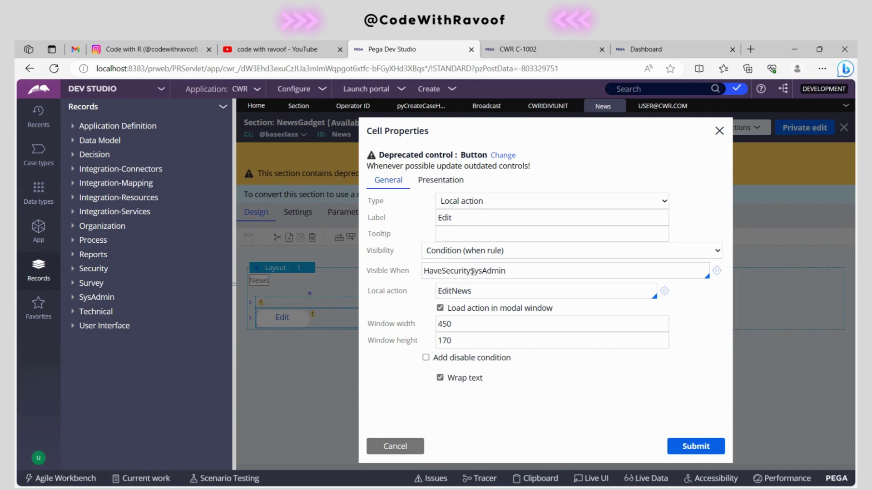
{"action": "left_click_drag", "start_coordinate": [471, 271], "coordinate": [519, 266]}
{"action": "key", "text": "ctrl+a"}
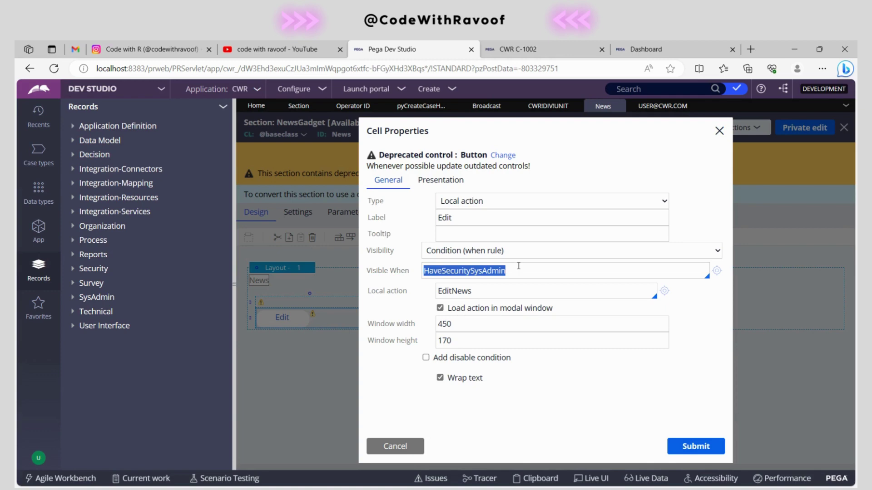
{"action": "left_click", "coordinate": [398, 443]}
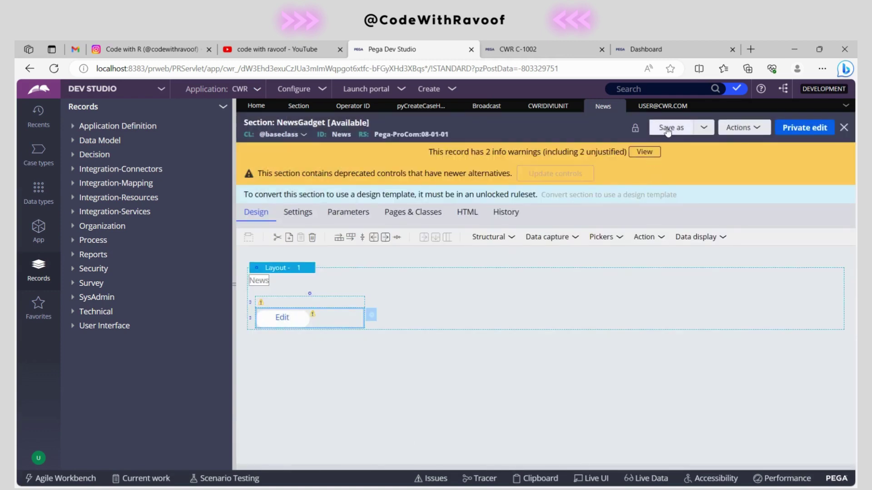
{"action": "left_click", "coordinate": [667, 129]}
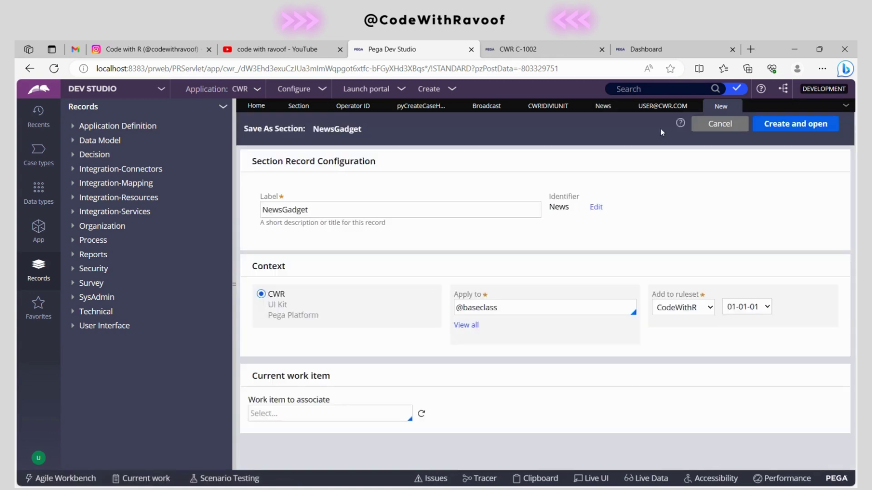
{"action": "left_click", "coordinate": [732, 107]}
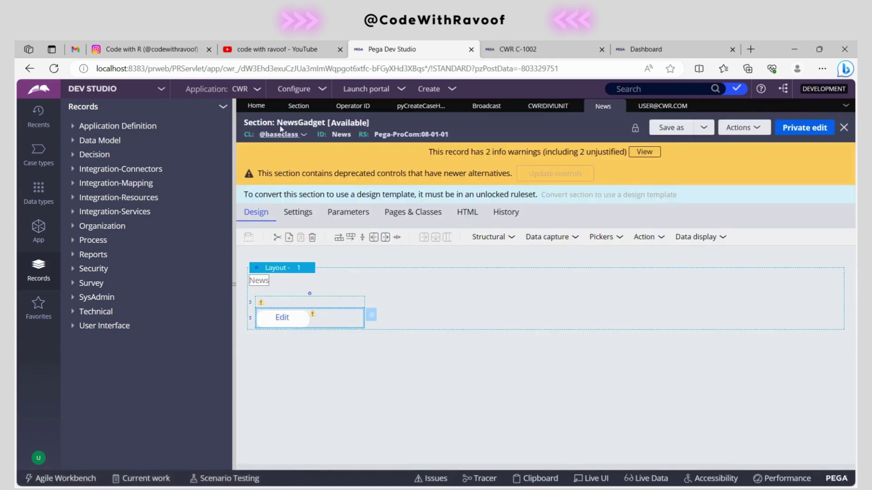
{"action": "left_click", "coordinate": [665, 127]}
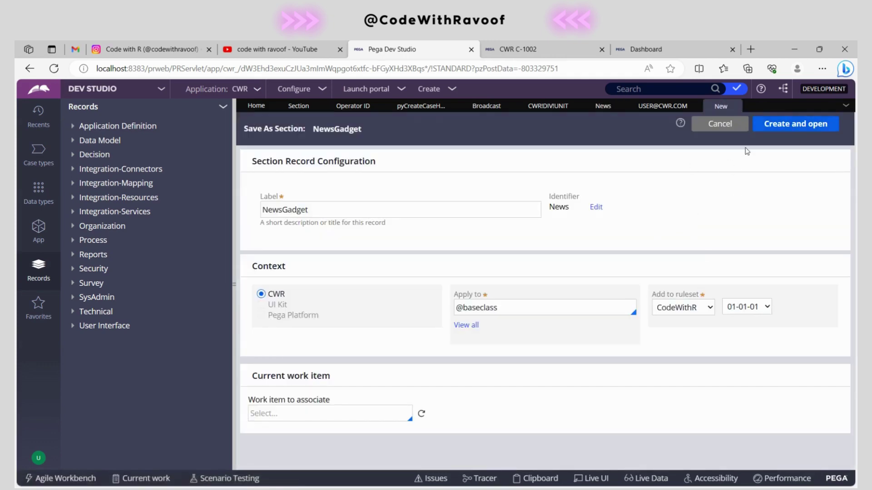
{"action": "left_click", "coordinate": [788, 131]}
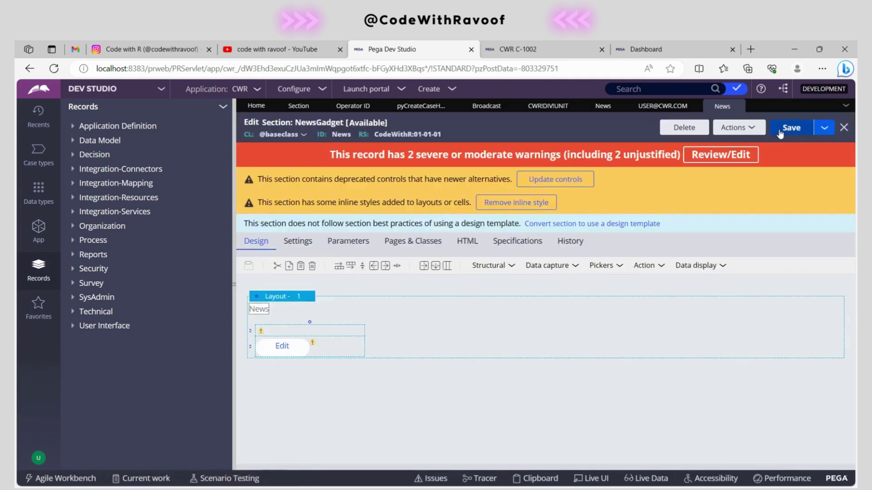
Open the HaveSecuritySysAdmin when rule from the Edit button's visibility condition in the copied section.
{"action": "left_click", "coordinate": [325, 351]}
{"action": "double_click", "coordinate": [324, 347]}
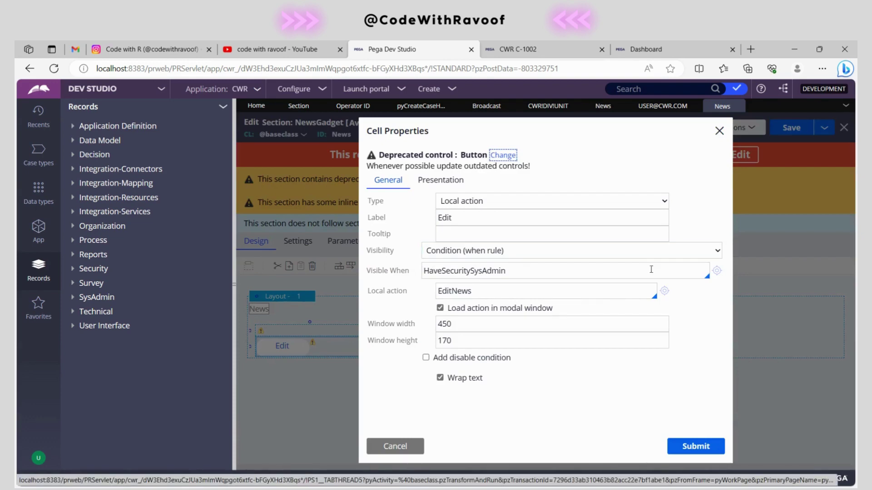
{"action": "left_click", "coordinate": [717, 271]}
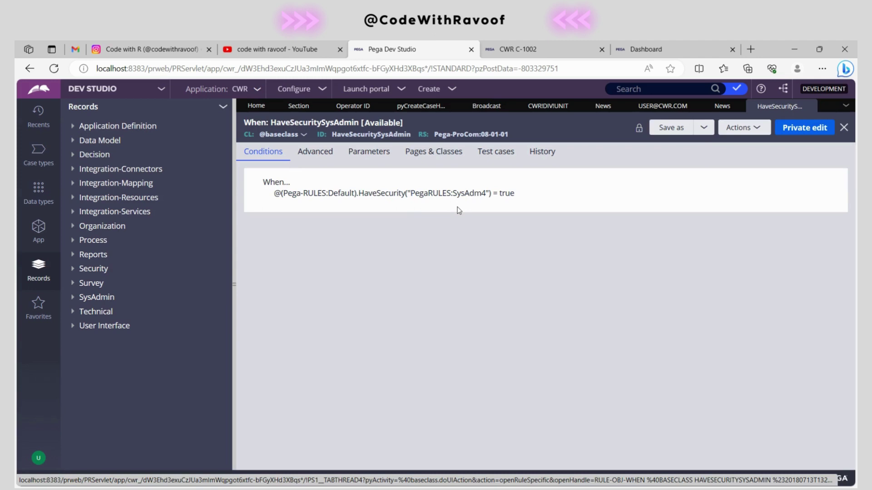
Open the logged-in operator's CodeWithR:Administrators access group and copy its CodeWithR:Administrator role name.
{"action": "left_click", "coordinate": [38, 458]}
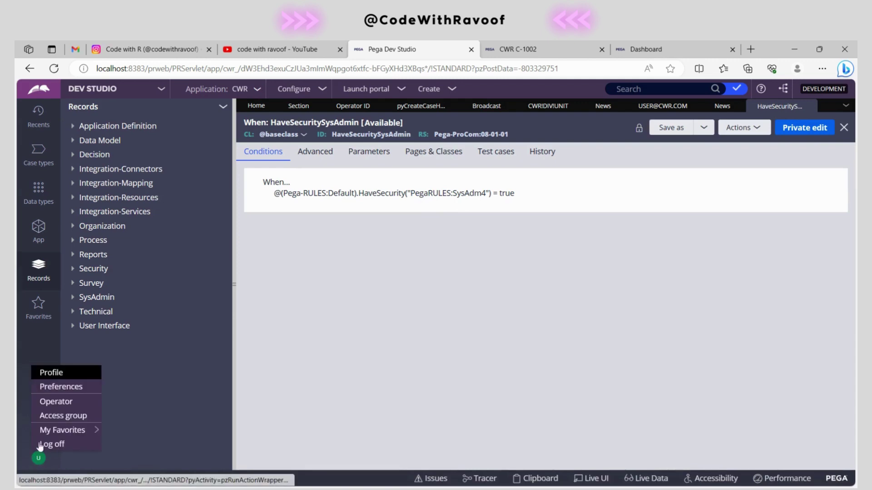
{"action": "left_click", "coordinate": [49, 404]}
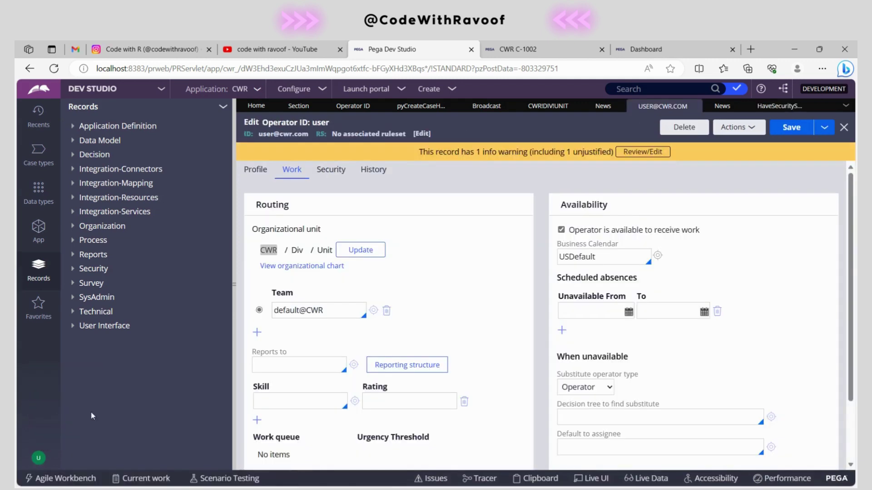
{"action": "left_click", "coordinate": [254, 173]}
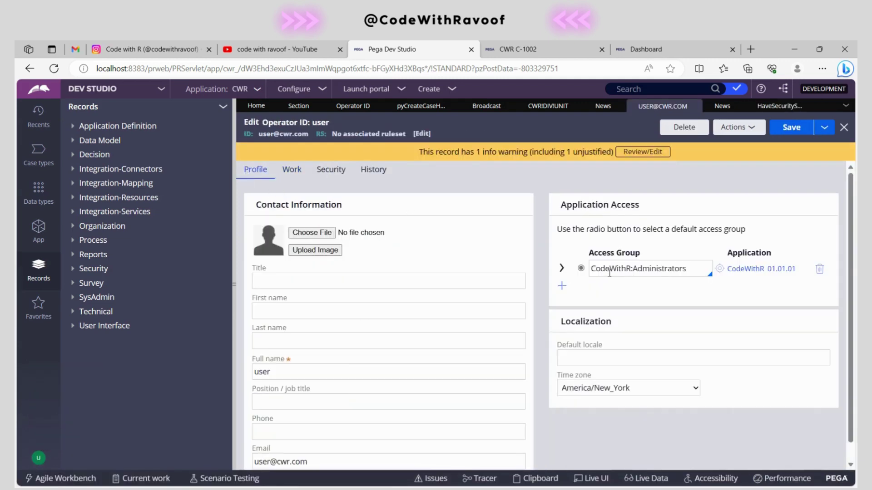
{"action": "left_click", "coordinate": [719, 269]}
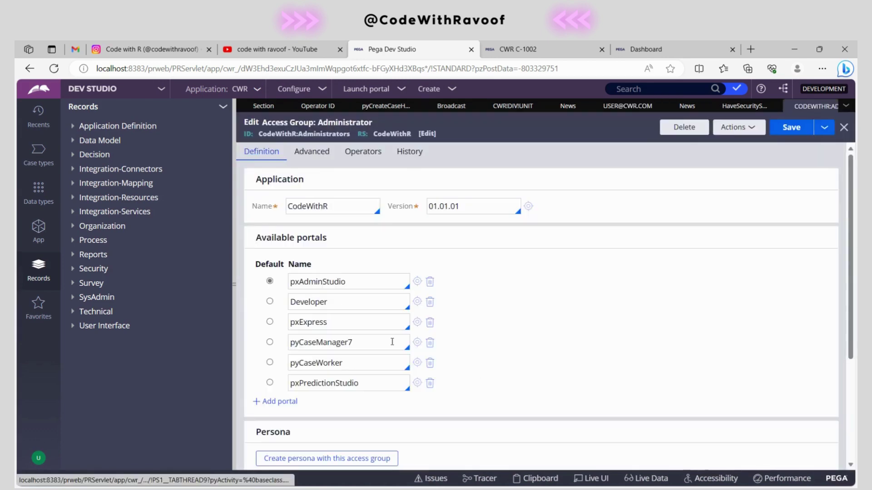
{"action": "scroll", "coordinate": [454, 354], "scroll_direction": "down", "scroll_amount": 3}
{"action": "left_click_drag", "start_coordinate": [255, 396], "coordinate": [336, 387]}
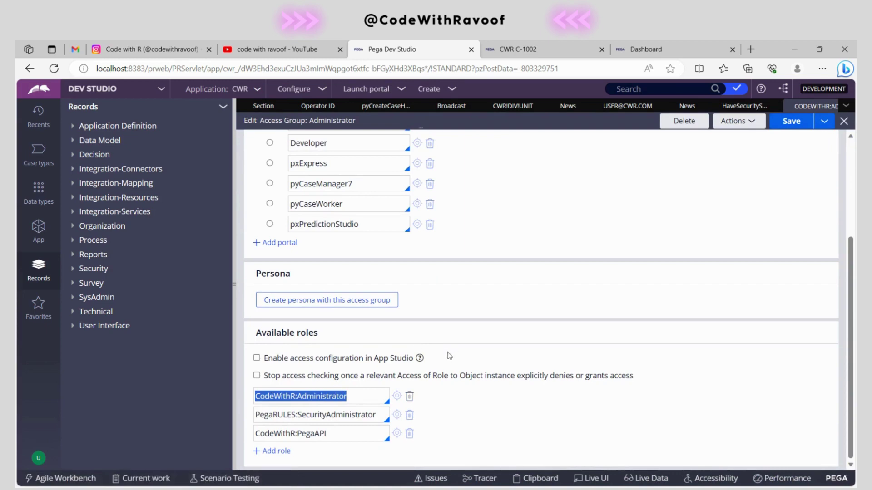
Close the access group and operator records and return to the HaveSecuritySysAdmin when rule.
{"action": "left_click", "coordinate": [346, 105]}
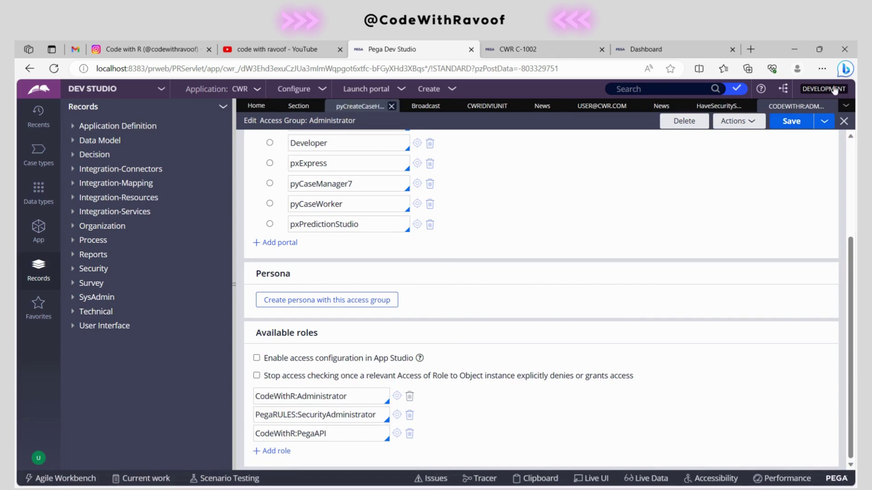
{"action": "left_click", "coordinate": [831, 106]}
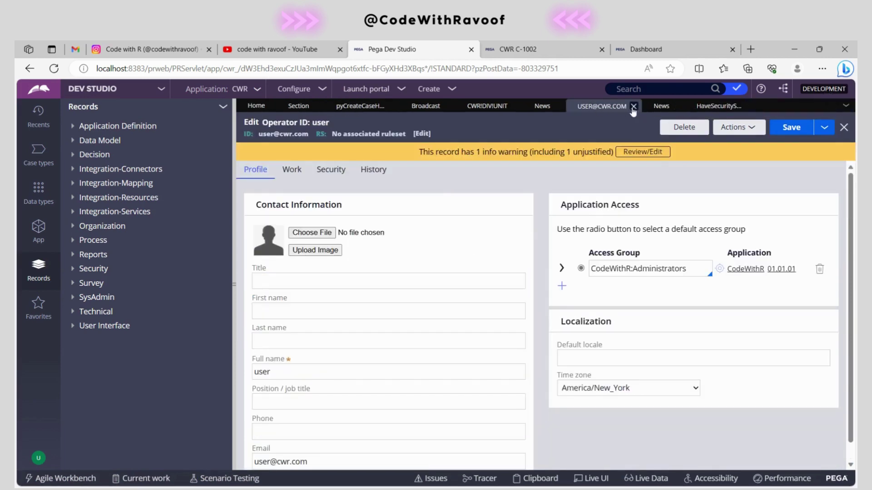
{"action": "left_click", "coordinate": [635, 108]}
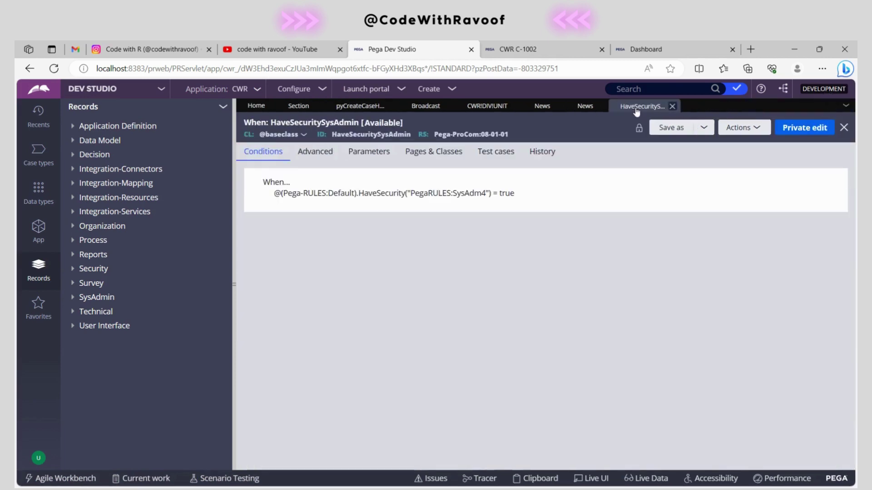
Start saving a copy of the HaveSecuritySysAdmin when rule and label it HaveCodeWithRAdministrator.
{"action": "left_click", "coordinate": [672, 128]}
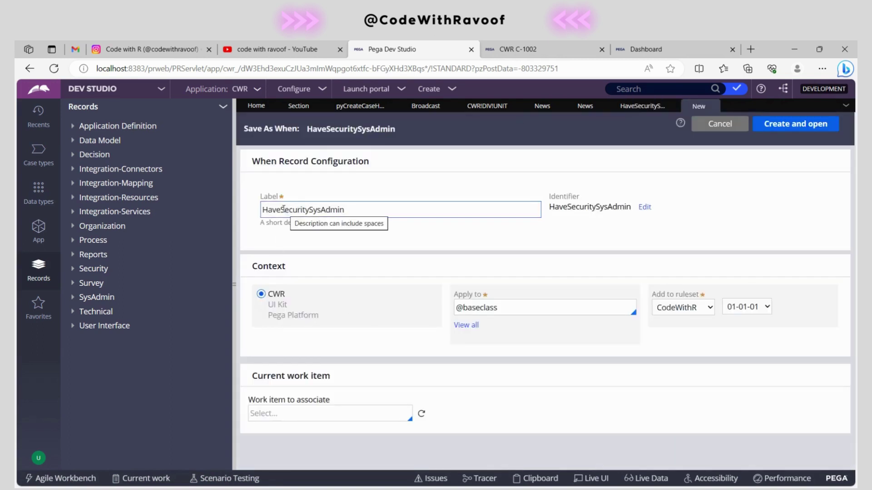
{"action": "left_click_drag", "start_coordinate": [284, 209], "coordinate": [364, 210]}
{"action": "type", "text": "S"}
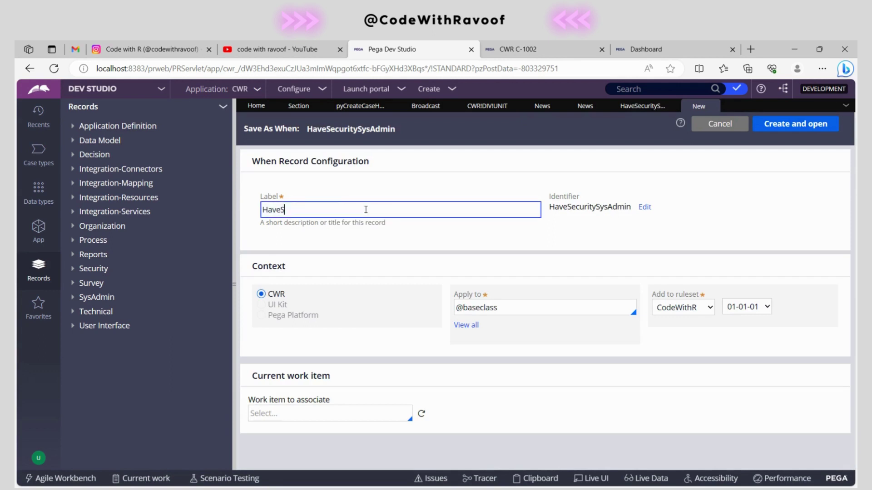
{"action": "key", "text": "BackSpace"}
{"action": "type", "text": "CodeWithR:Administrator"}
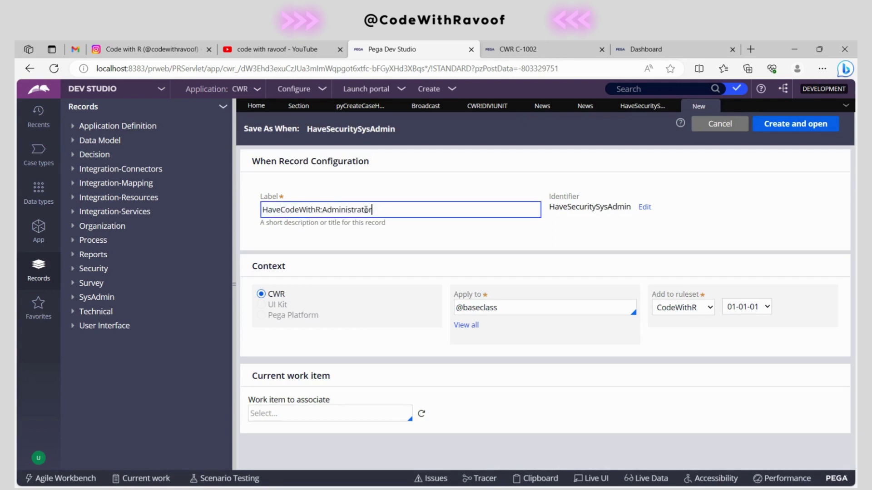
{"action": "left_click", "coordinate": [322, 211]}
{"action": "key", "text": "BackSpace"}
{"action": "left_click", "coordinate": [695, 210]}
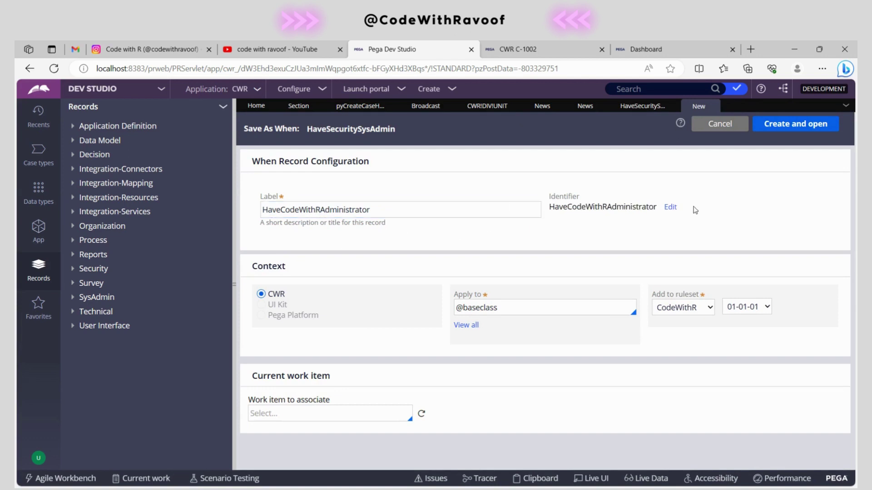
{"action": "left_click", "coordinate": [395, 208]}
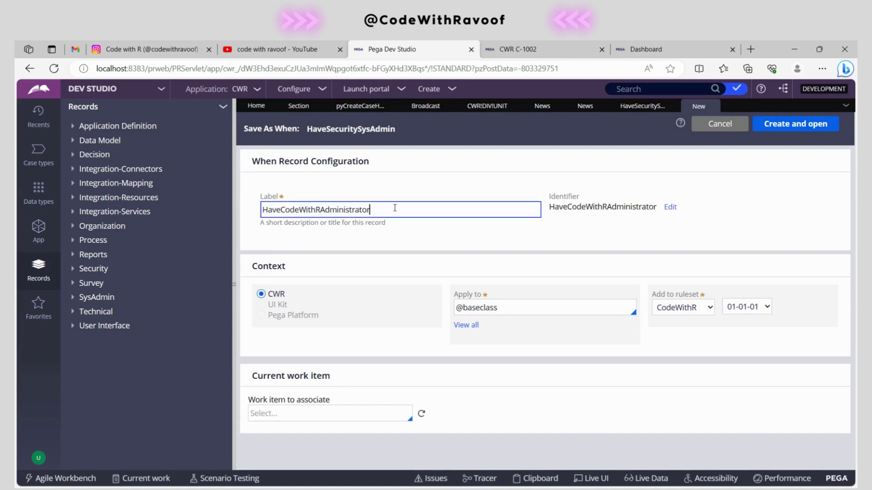
{"action": "double_click", "coordinate": [375, 211]}
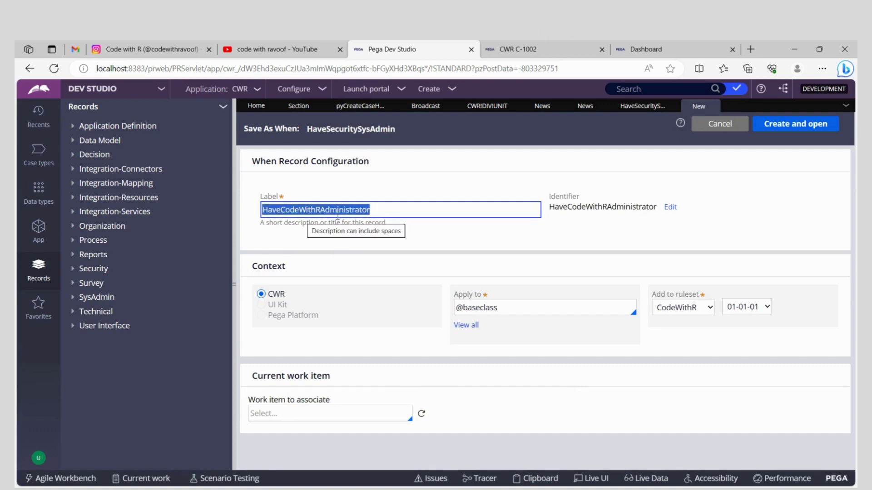
{"action": "left_click", "coordinate": [722, 218]}
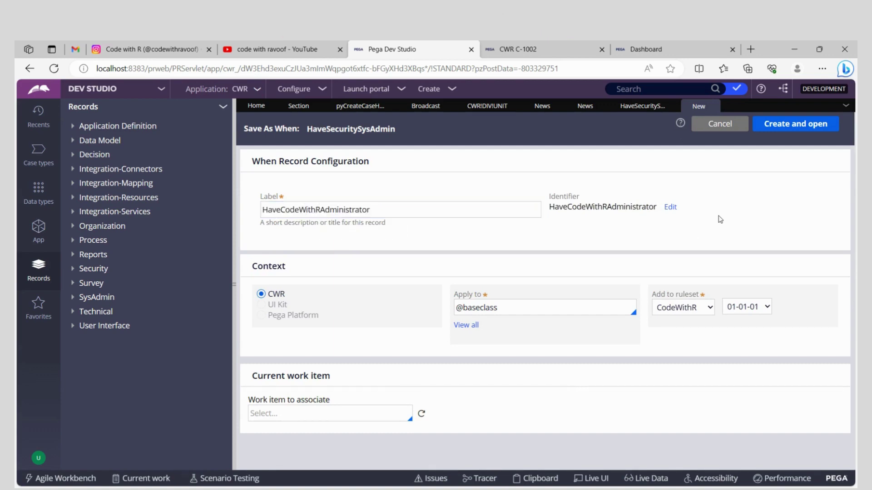
{"action": "left_click", "coordinate": [429, 210]}
{"action": "double_click", "coordinate": [403, 207]}
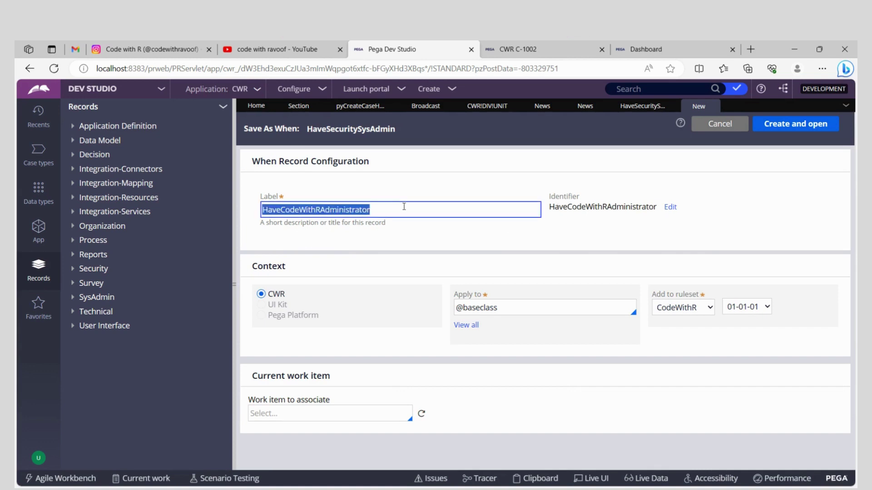
{"action": "left_click", "coordinate": [780, 207]}
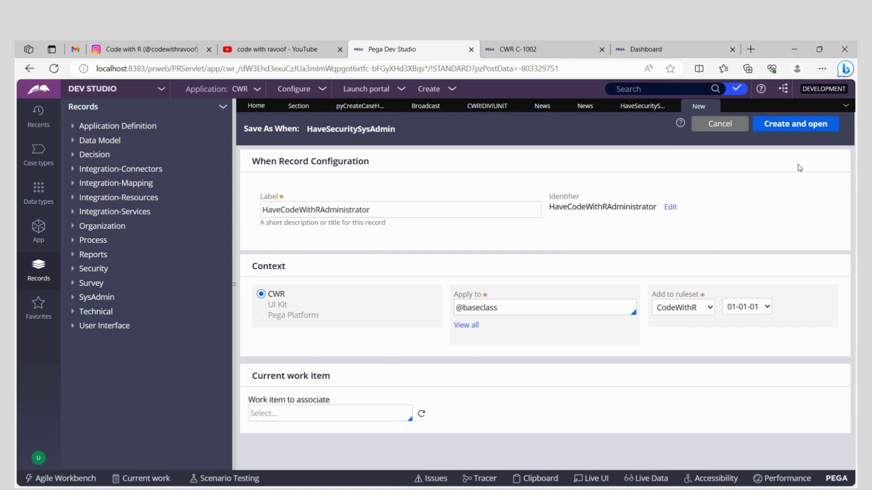
{"action": "left_click", "coordinate": [796, 129]}
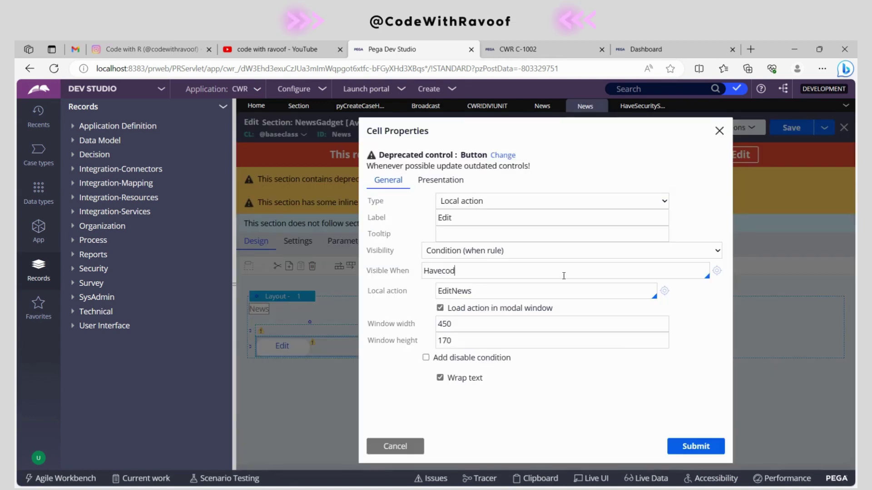
Set the Edit button's visibility condition to HaveCodeWithRAdministrator and open that when rule.
{"action": "key", "text": "Return"}
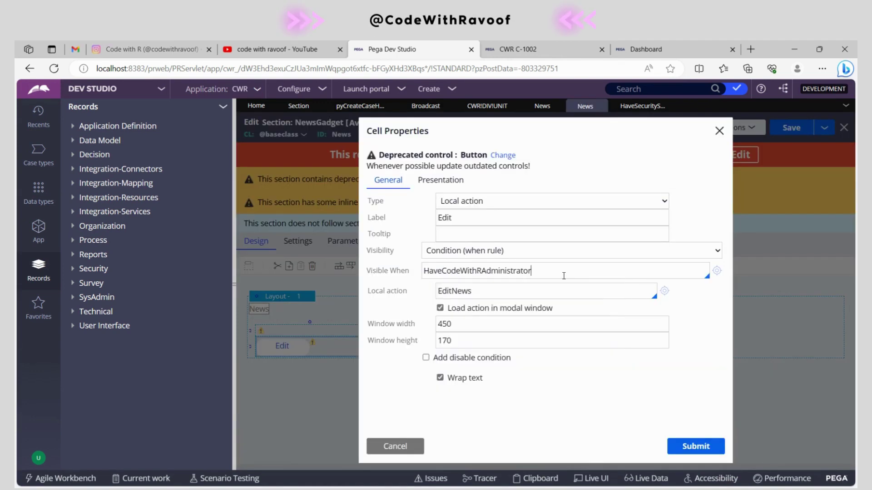
{"action": "left_click", "coordinate": [717, 271]}
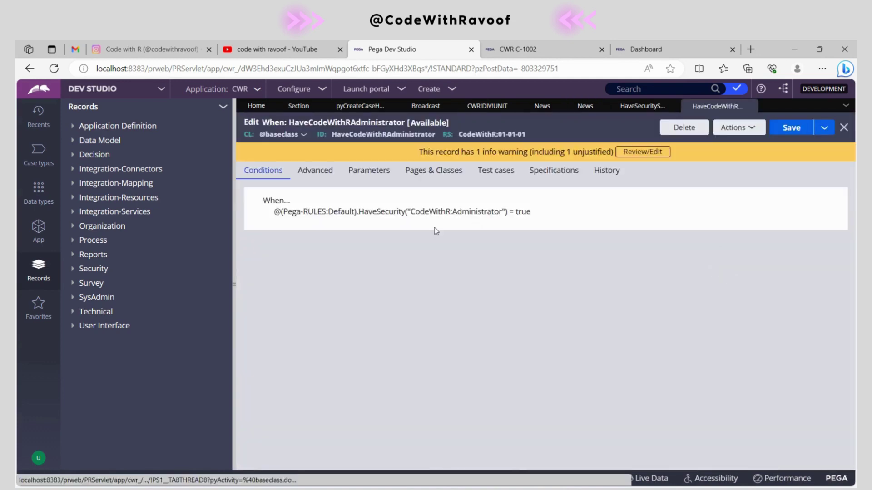
Compare the role checked in HaveSecuritySysAdmin with the one in HaveCodeWithRAdministrator, including the new rule's advanced condition.
{"action": "left_click", "coordinate": [629, 109]}
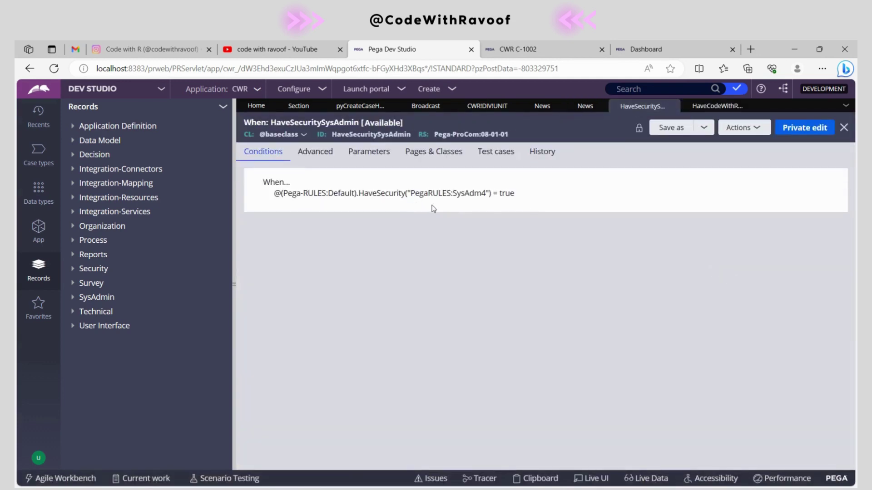
{"action": "left_click_drag", "start_coordinate": [412, 196], "coordinate": [488, 201]}
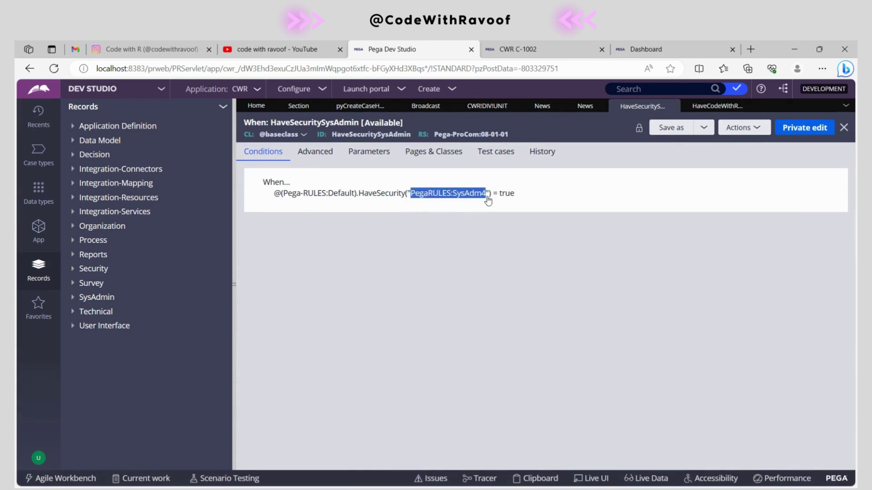
{"action": "left_click", "coordinate": [704, 110]}
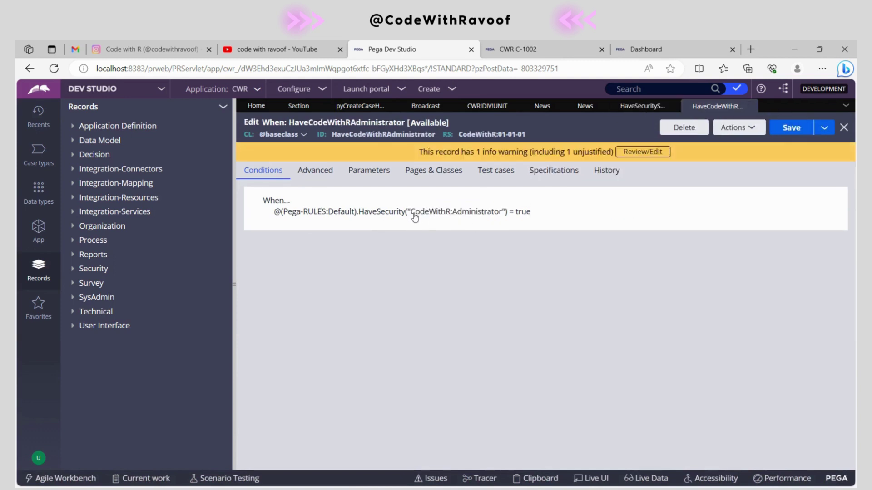
{"action": "left_click_drag", "start_coordinate": [412, 215], "coordinate": [504, 219]}
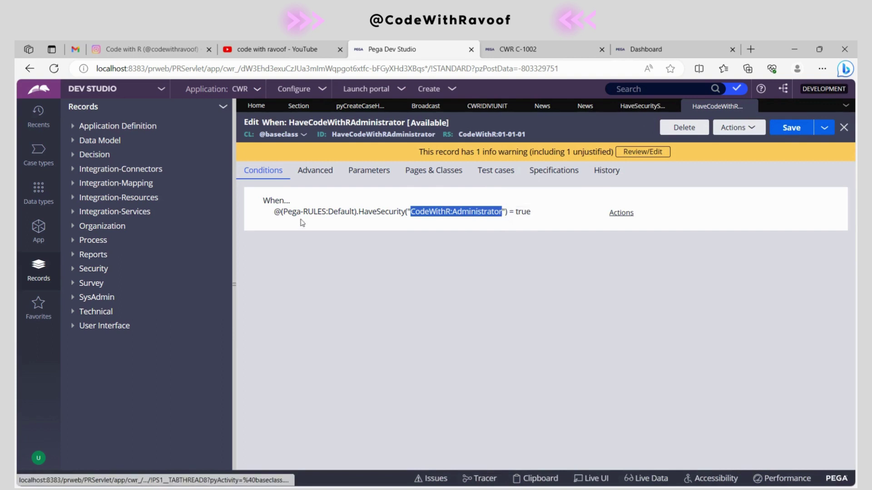
{"action": "left_click", "coordinate": [314, 173]}
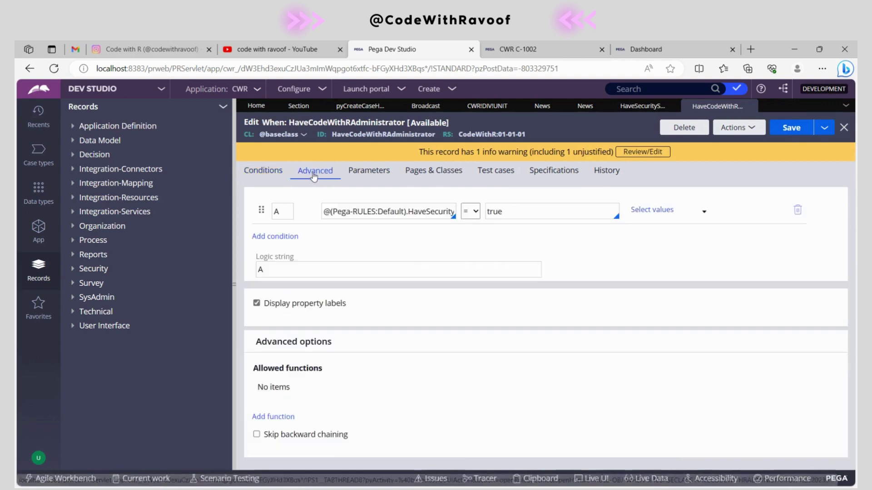
{"action": "left_click", "coordinate": [252, 177]}
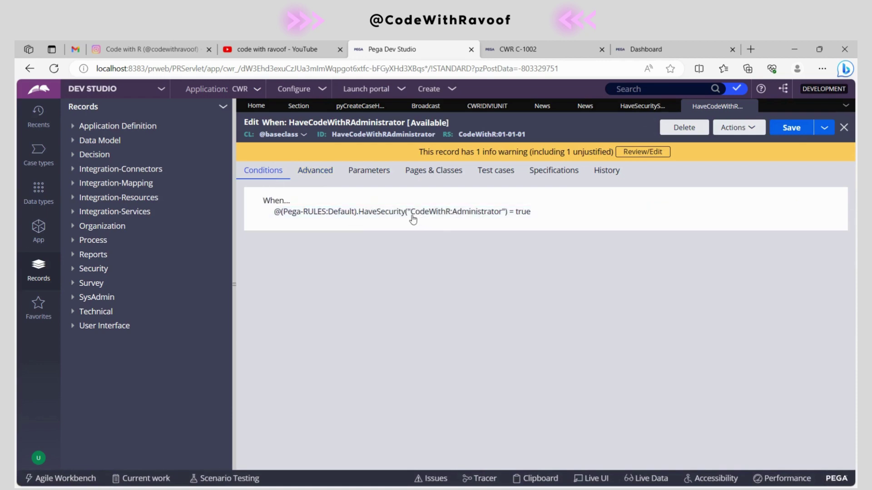
{"action": "left_click_drag", "start_coordinate": [410, 214], "coordinate": [501, 219]}
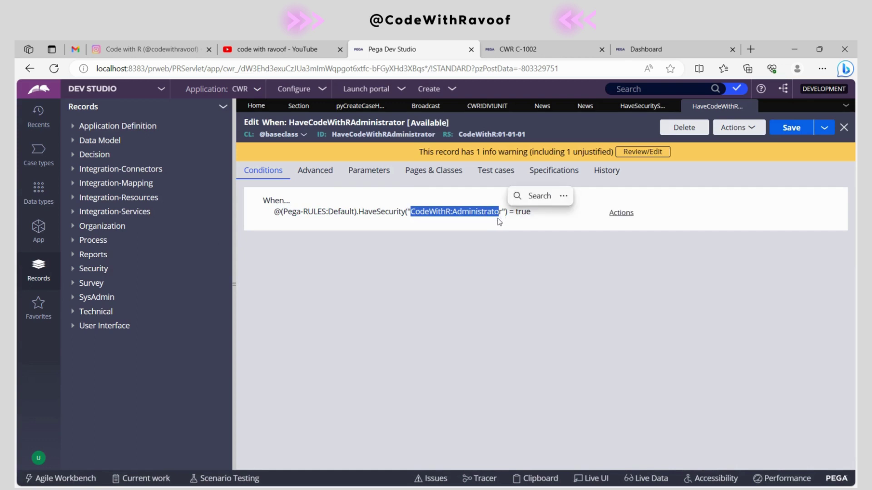
{"action": "left_click", "coordinate": [446, 272]}
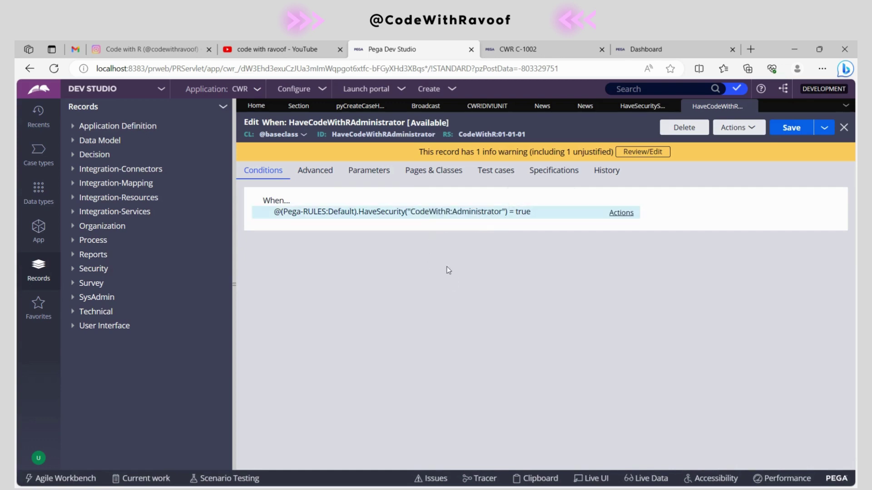
{"action": "left_click_drag", "start_coordinate": [410, 217], "coordinate": [501, 221]}
{"action": "left_click", "coordinate": [411, 294]}
Close the HaveSecuritySysAdmin rule and submit the Edit button's cell properties with HaveCodeWithRAdministrator as the visibility condition.
{"action": "left_click", "coordinate": [667, 106]}
{"action": "left_click", "coordinate": [676, 106]}
{"action": "left_click", "coordinate": [586, 106]}
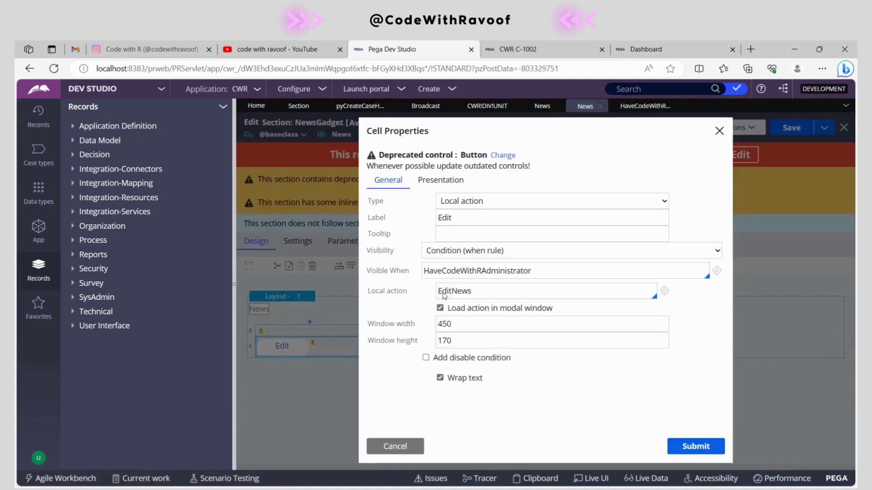
{"action": "left_click", "coordinate": [554, 275]}
{"action": "key", "text": "Return"}
{"action": "left_click", "coordinate": [701, 447]}
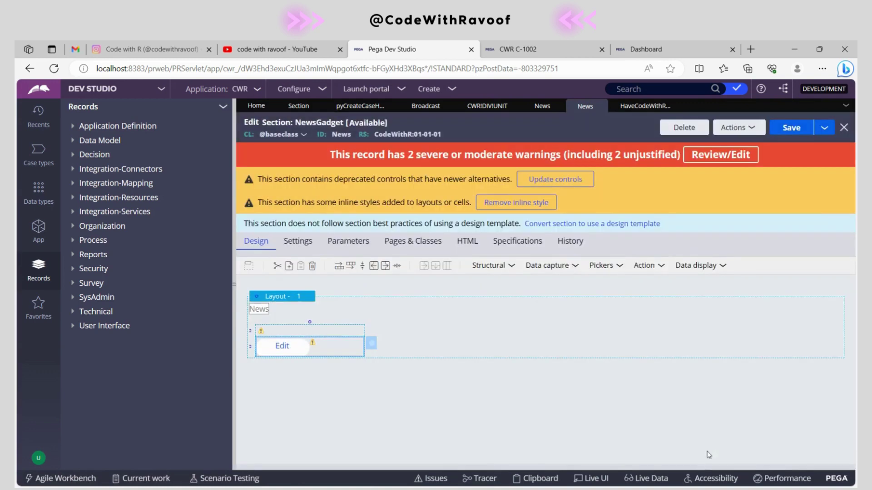
Review the News layout's properties and title, submit them, and save the copied NewsGadget section.
{"action": "left_click", "coordinate": [265, 308]}
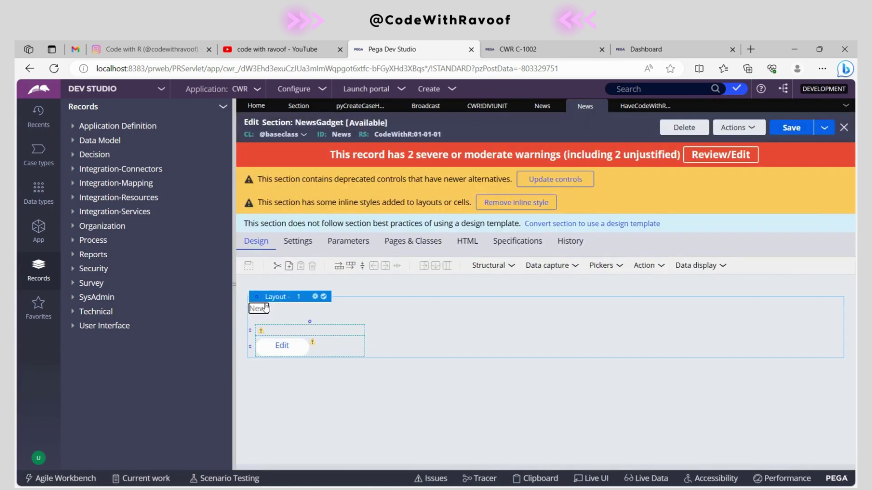
{"action": "left_click", "coordinate": [264, 313]}
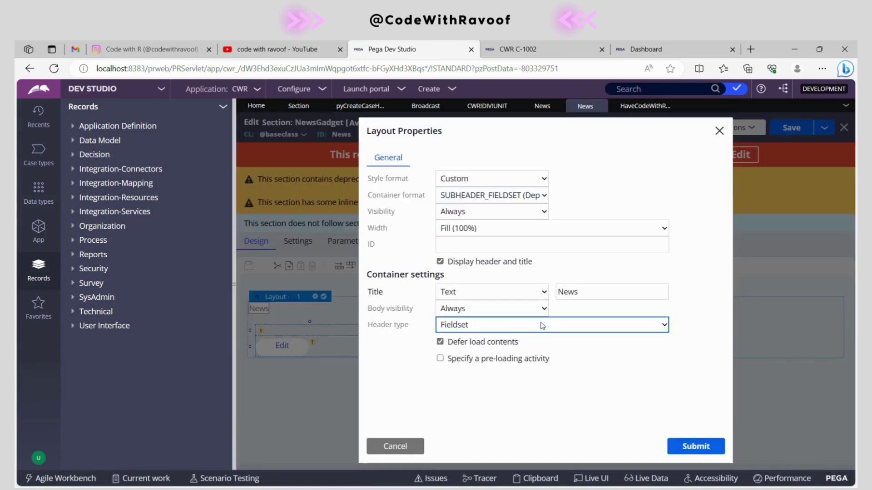
{"action": "left_click", "coordinate": [574, 292]}
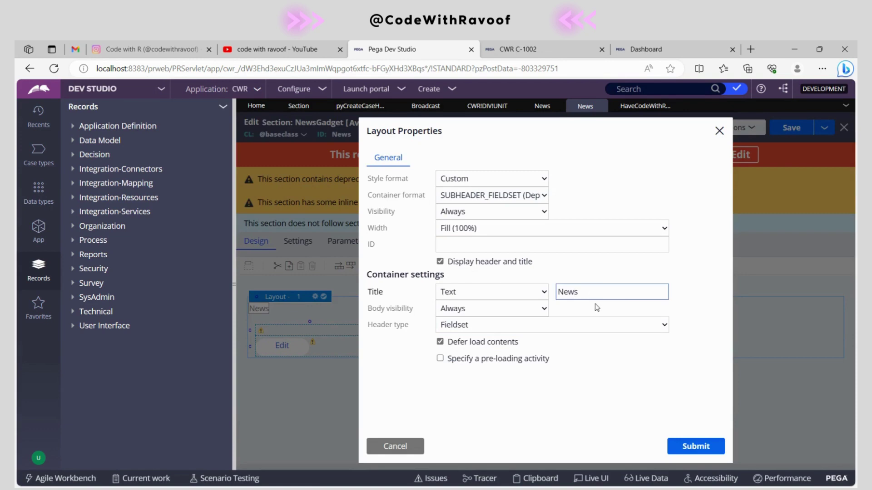
{"action": "left_click", "coordinate": [693, 446]}
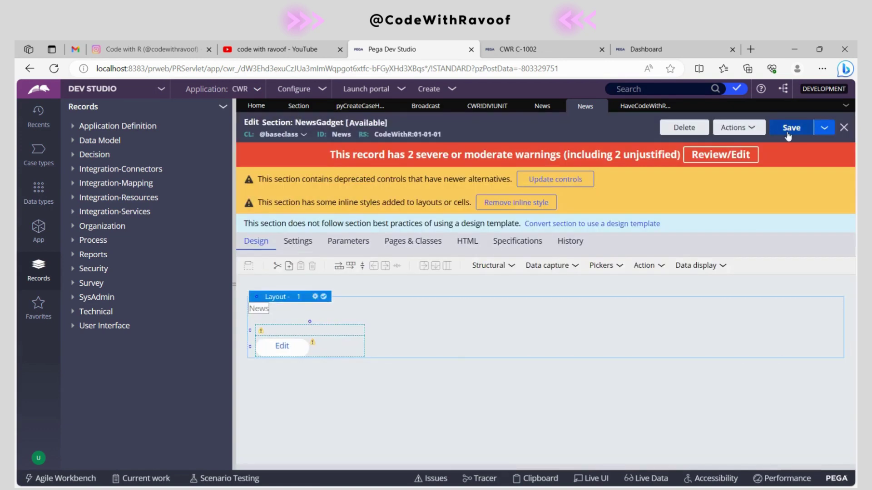
{"action": "left_click", "coordinate": [790, 128]}
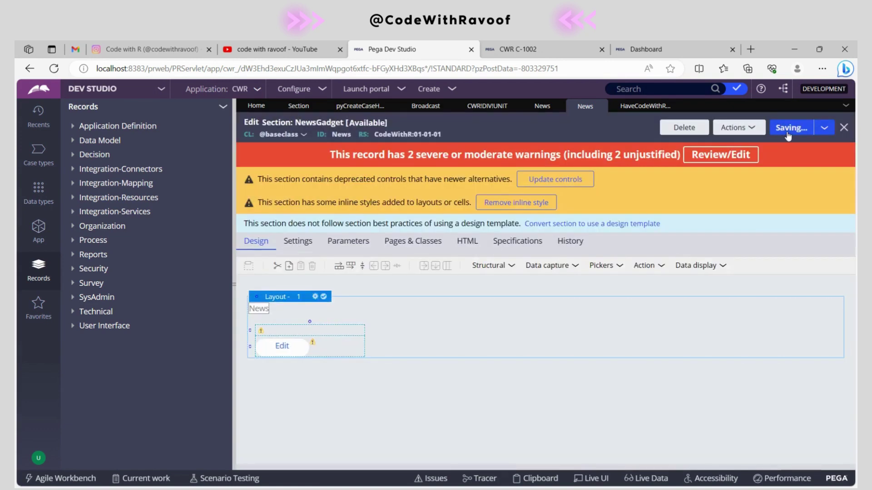
Log off, sign back in with the same operator account, and switch from Admin Studio to Dev Studio.
{"action": "left_click", "coordinate": [38, 458]}
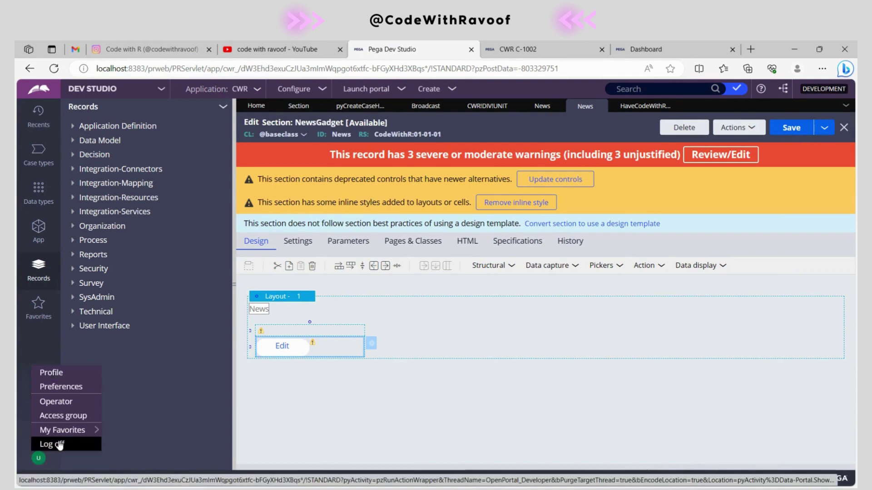
{"action": "left_click", "coordinate": [59, 445]}
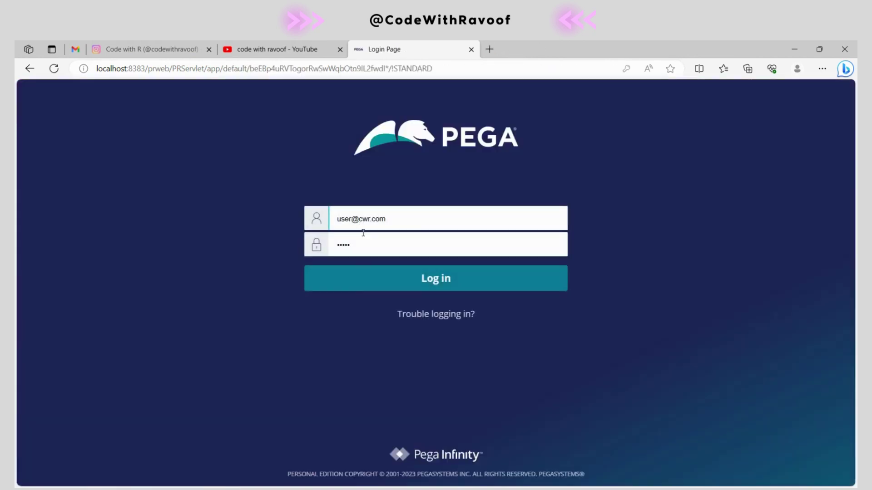
{"action": "left_click", "coordinate": [370, 285]}
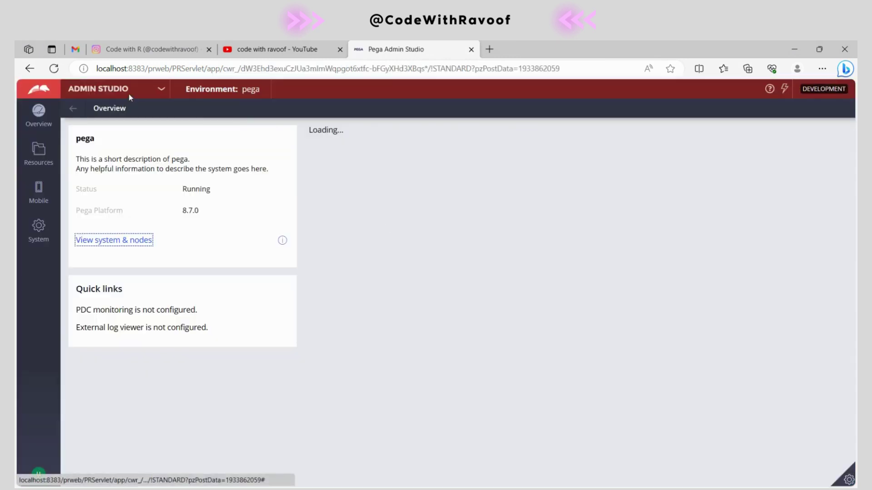
{"action": "left_click", "coordinate": [129, 90]}
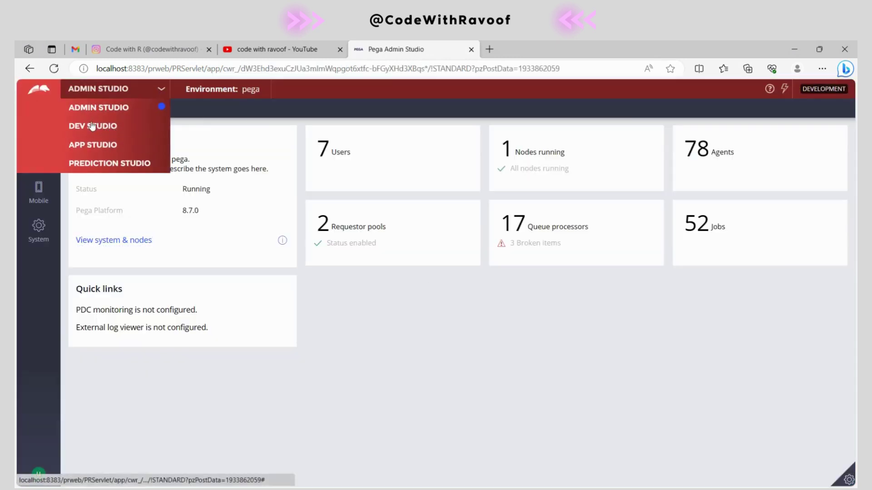
{"action": "left_click", "coordinate": [93, 126]}
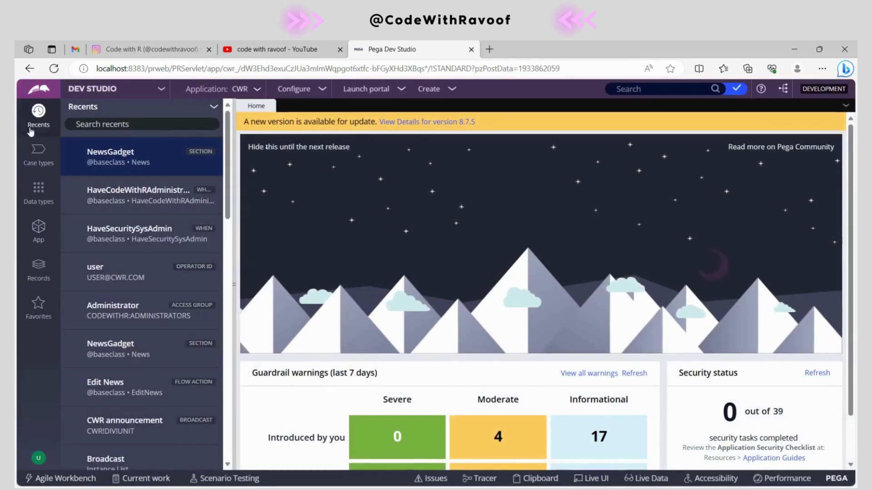
Open both recent NewsGadget sections and pyUserDashboardHeader, then close the Pega-ProCom NewsGadget and return to the CodeWithR:01-01-01 one.
{"action": "left_click", "coordinate": [119, 163]}
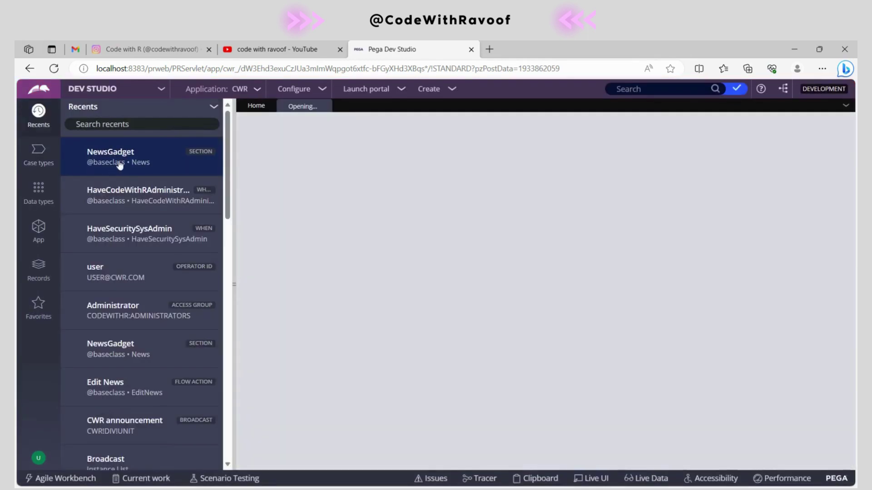
{"action": "left_click", "coordinate": [121, 354]}
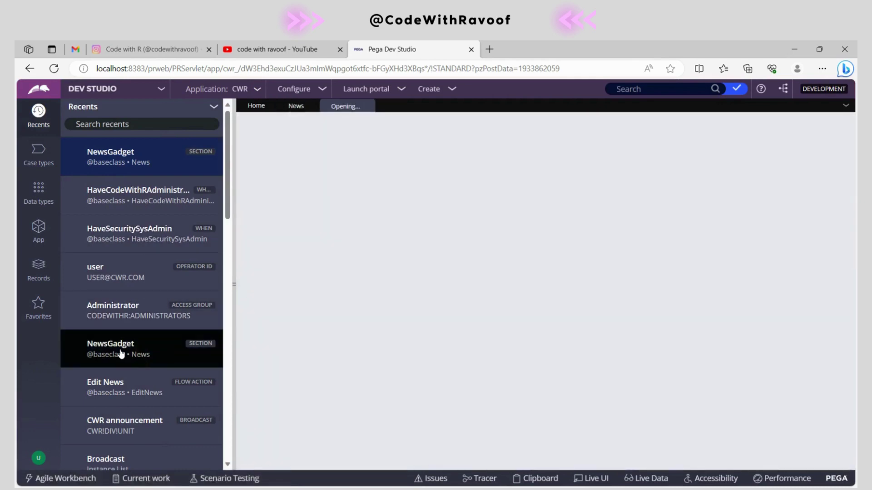
{"action": "scroll", "coordinate": [118, 400], "scroll_direction": "down", "scroll_amount": 2}
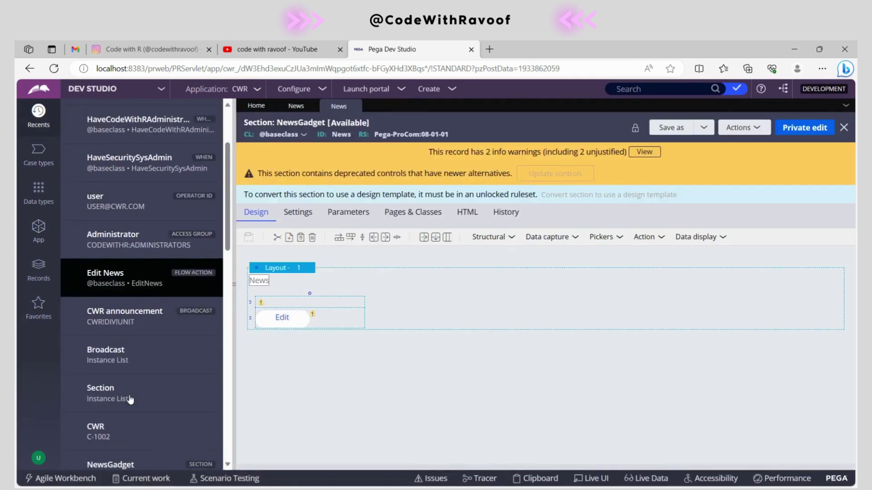
{"action": "scroll", "coordinate": [131, 400], "scroll_direction": "down", "scroll_amount": 3}
{"action": "left_click", "coordinate": [114, 399]}
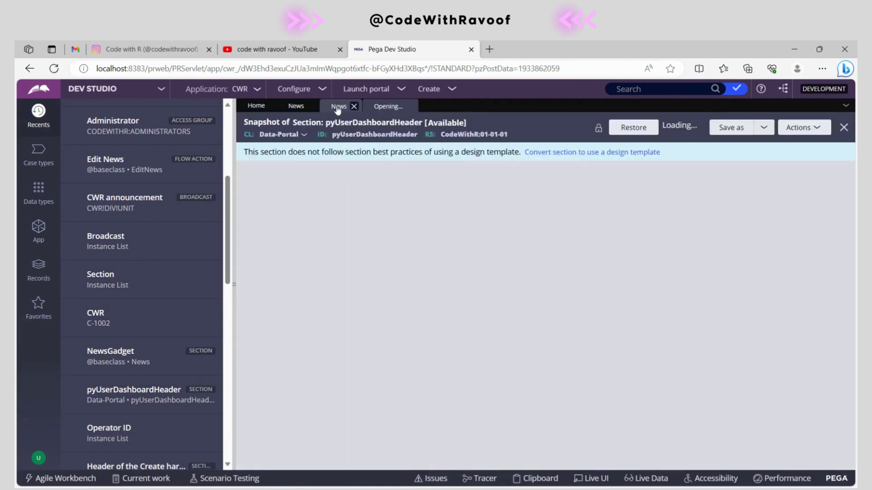
{"action": "left_click", "coordinate": [345, 109]}
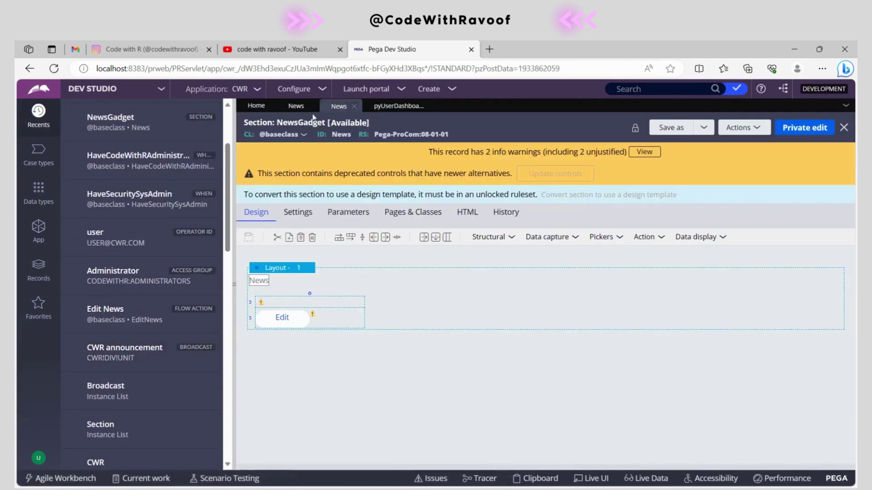
{"action": "left_click", "coordinate": [293, 107]}
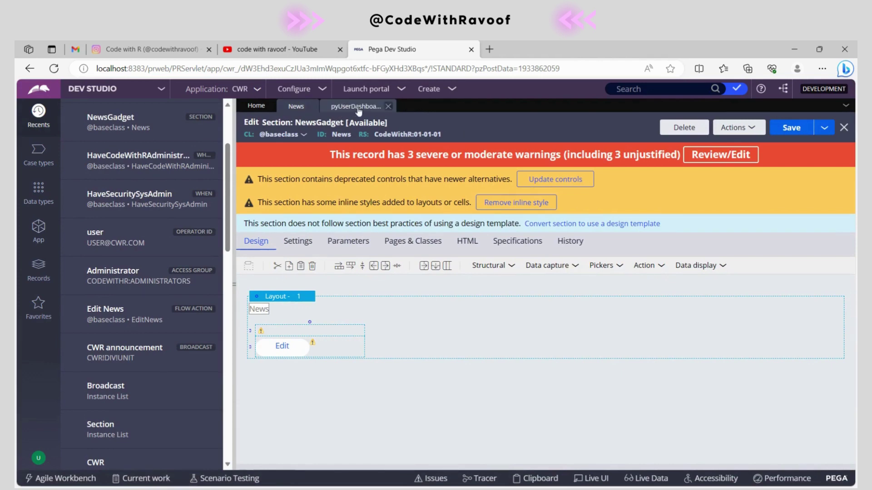
Preview the CodeWithR NewsGadget section, check its news message, and close the preview.
{"action": "left_click", "coordinate": [739, 127]}
{"action": "left_click", "coordinate": [703, 160]}
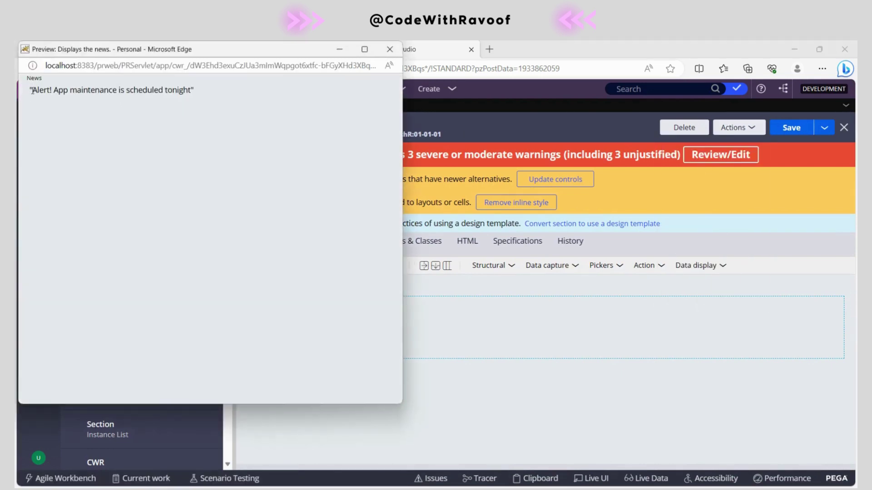
{"action": "left_click_drag", "start_coordinate": [33, 90], "coordinate": [194, 94]}
{"action": "left_click", "coordinate": [137, 126]}
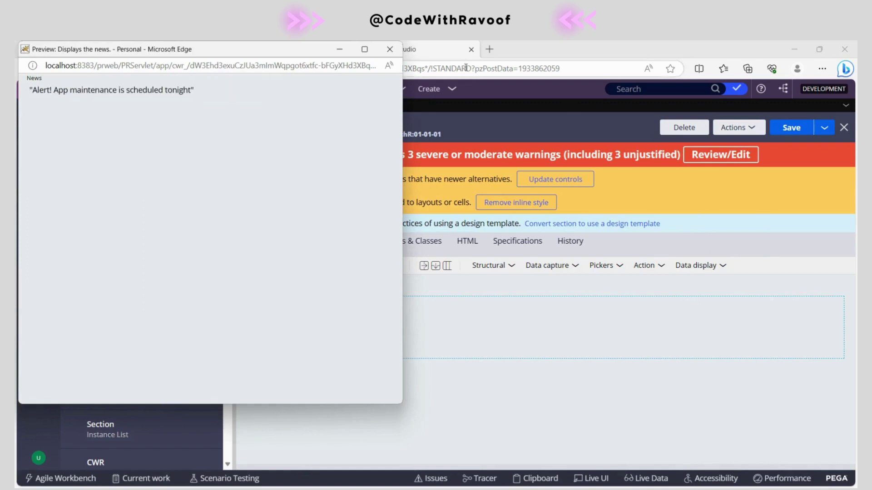
{"action": "left_click", "coordinate": [390, 53]}
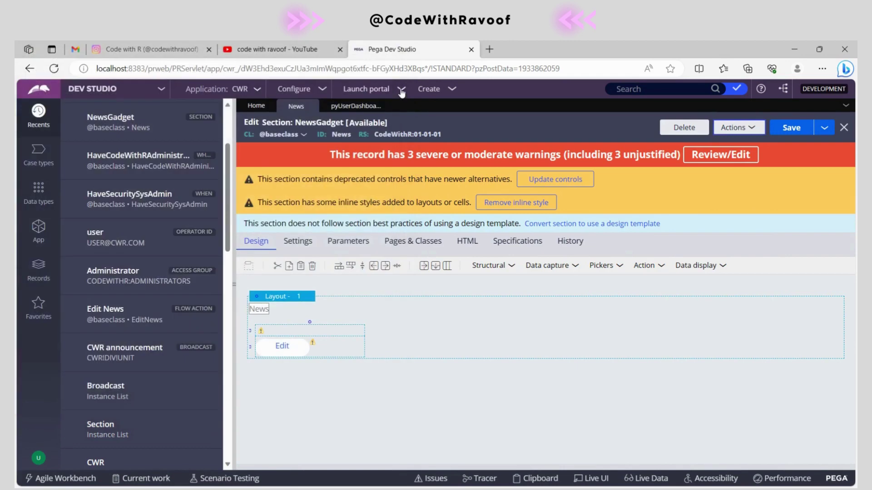
Launch the Case Manager portal to check its dashboard, then return to Dev Studio and close the portal.
{"action": "mouse_move", "coordinate": [402, 91]}
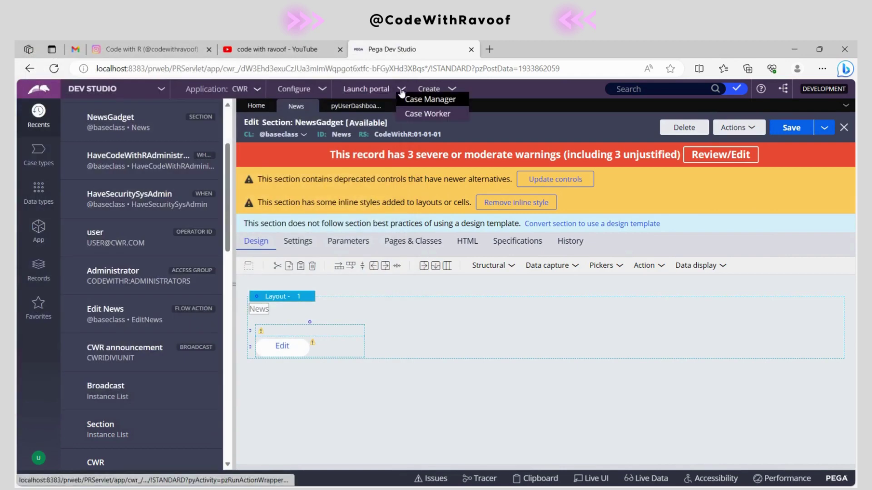
{"action": "left_click", "coordinate": [422, 103]}
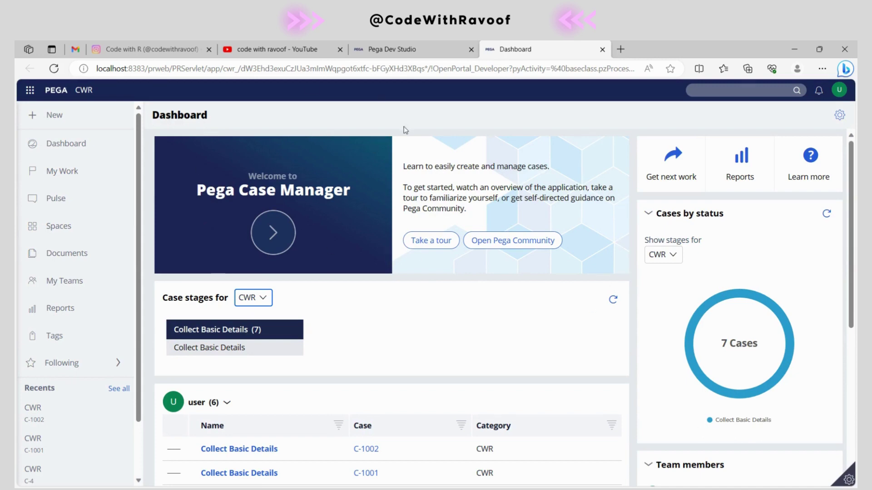
{"action": "left_click", "coordinate": [400, 49]}
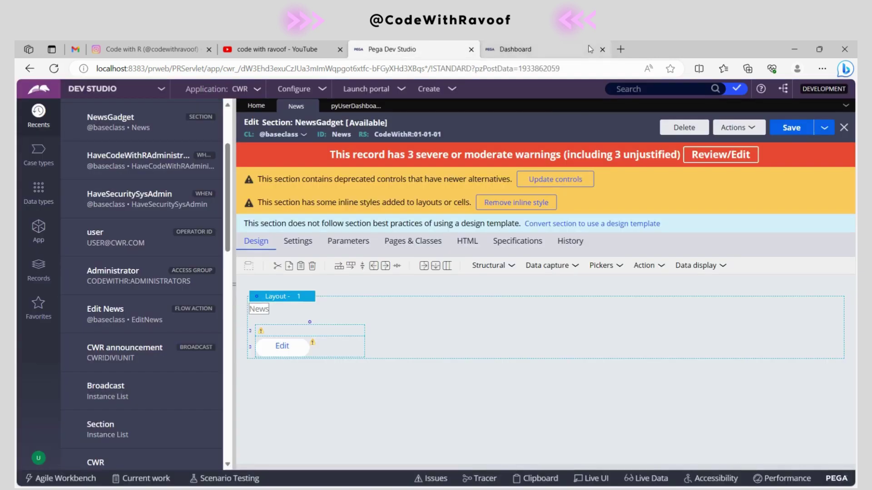
{"action": "middle_click", "coordinate": [553, 47]}
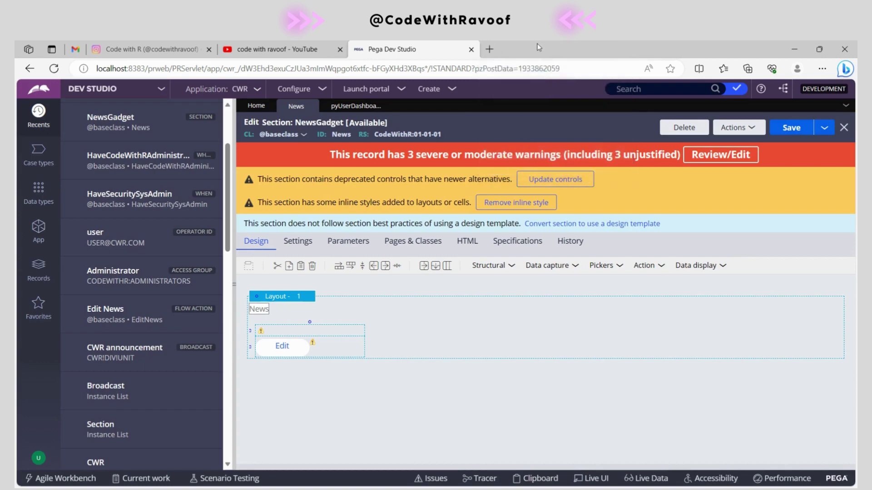
List the User Interface section records, filter Purpose by "pyuserdashboard", and open the Data-Portal pyUserDashboardHeader section.
{"action": "left_click", "coordinate": [39, 270]}
{"action": "left_click", "coordinate": [72, 327]}
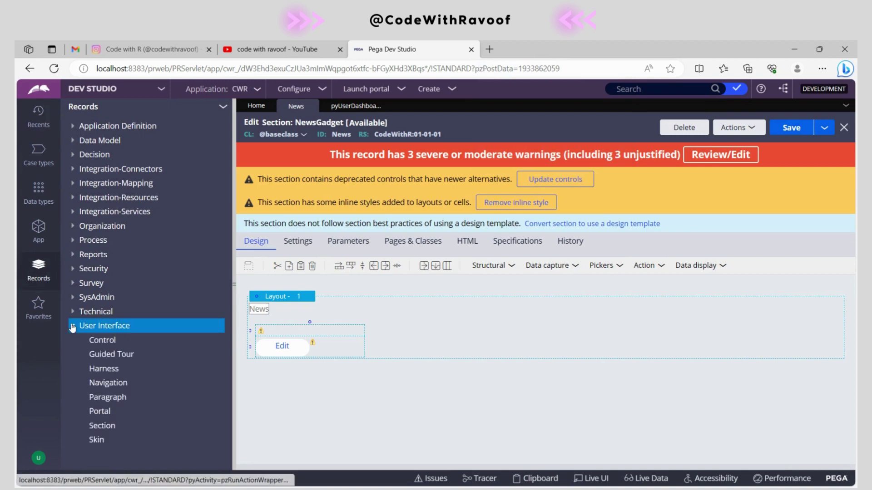
{"action": "left_click", "coordinate": [98, 427]}
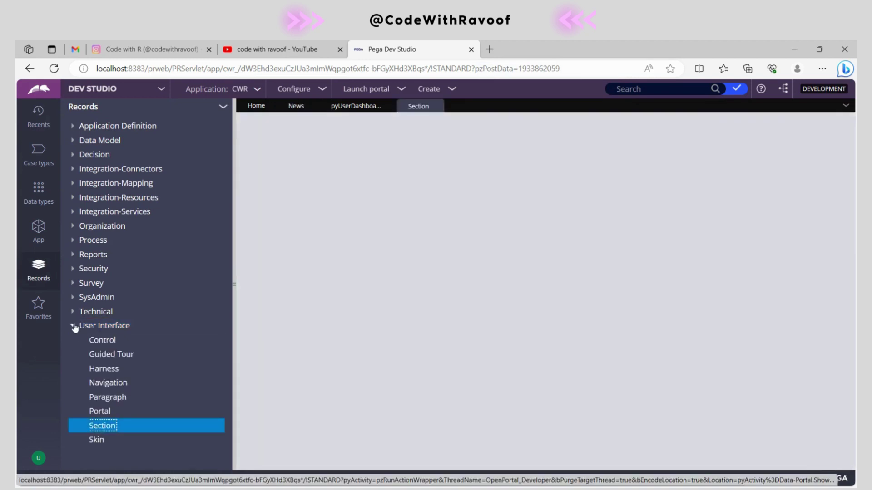
{"action": "left_click", "coordinate": [73, 326]}
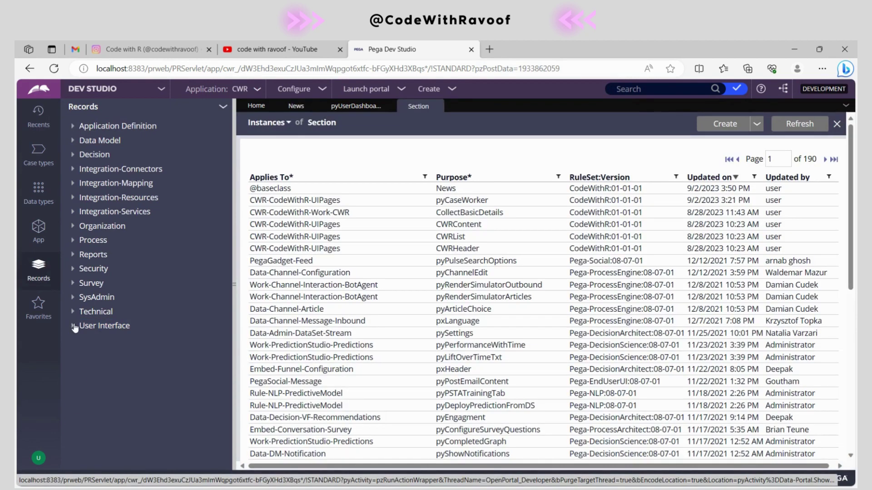
{"action": "left_click", "coordinate": [559, 177]}
{"action": "left_click", "coordinate": [440, 227]}
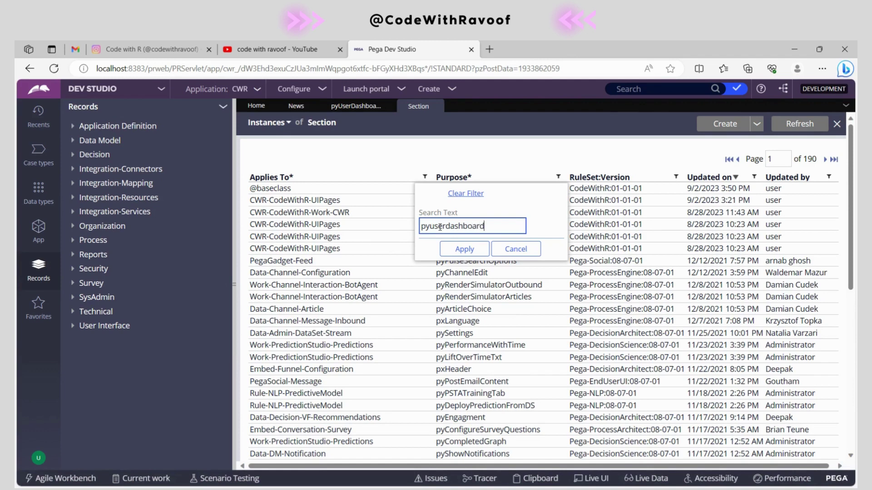
{"action": "left_click", "coordinate": [464, 249]}
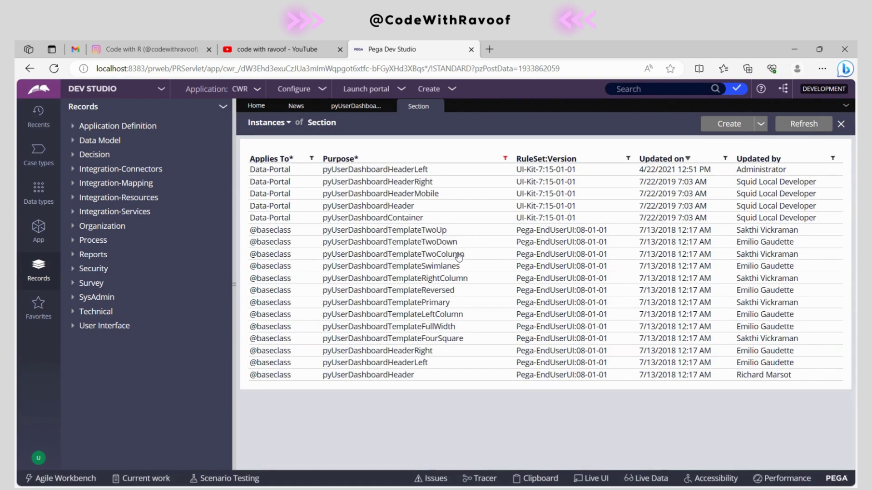
{"action": "left_click", "coordinate": [360, 206]}
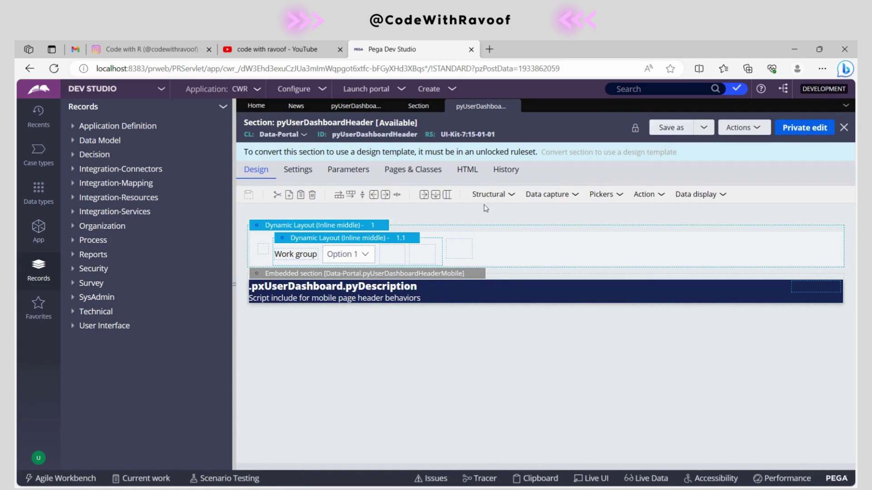
Save pyUserDashboardHeader as a copy for Data-Portal in ruleset CodeWithR:01-01-01 and keep only the copy open beside the earlier records.
{"action": "left_click", "coordinate": [671, 130]}
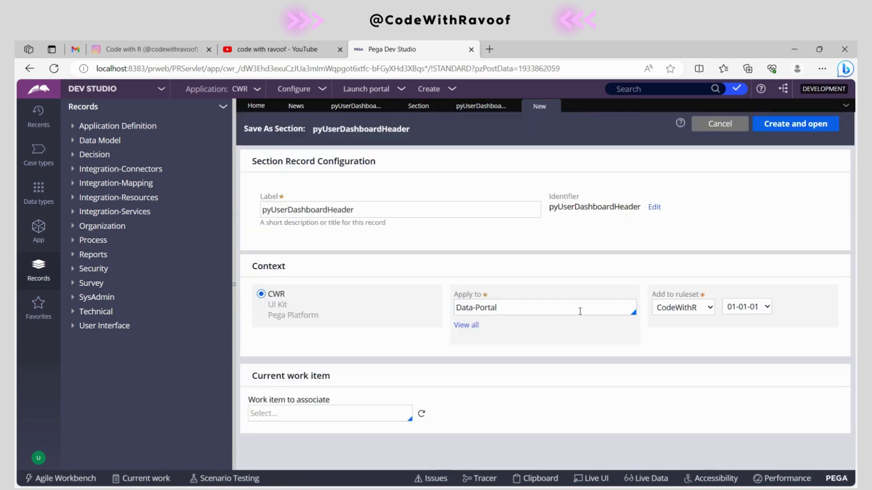
{"action": "left_click", "coordinate": [812, 124]}
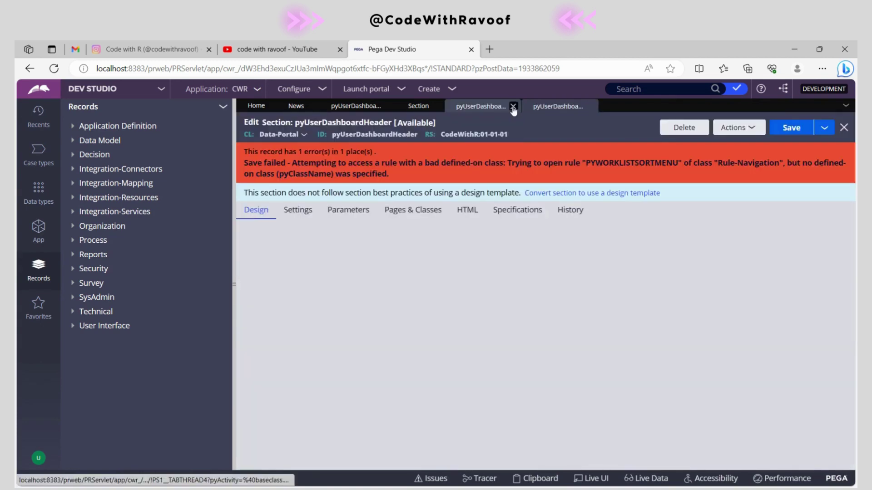
{"action": "key", "text": "ctrl+s"}
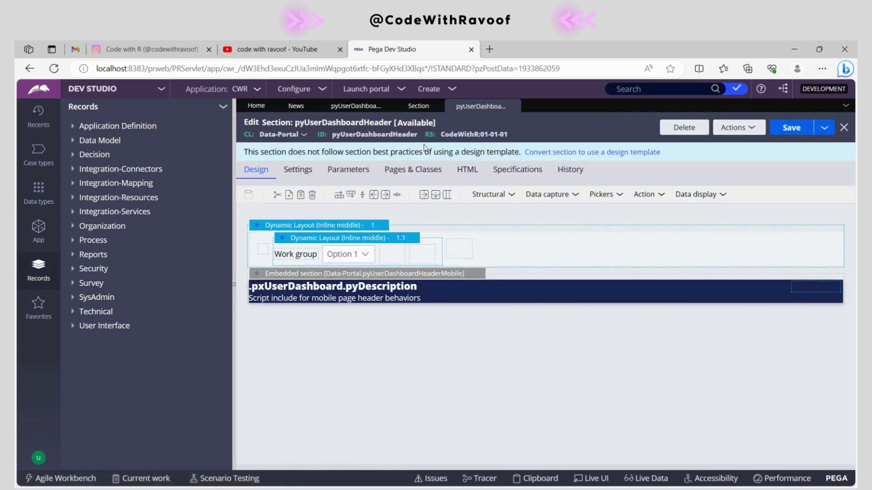
Add a dynamic layout below the embedded pyUserDashboardHeaderMobile section in the copied pyUserDashboardHeader.
{"action": "left_click", "coordinate": [295, 107]}
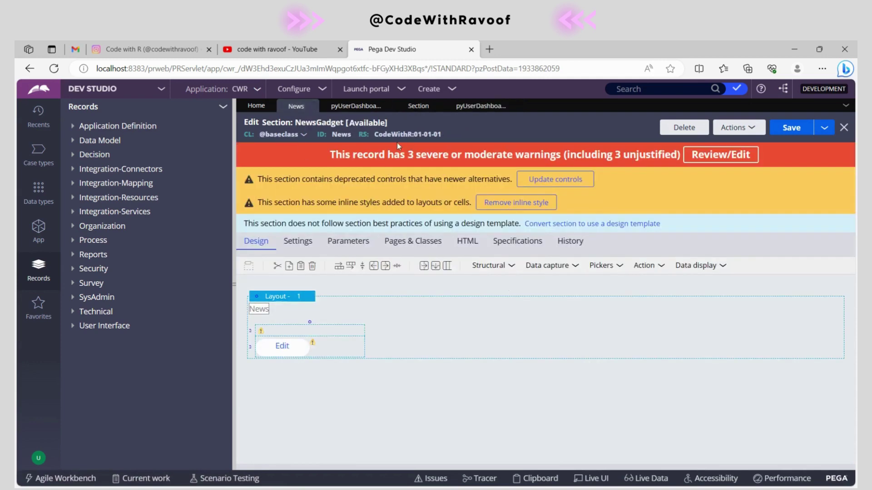
{"action": "left_click", "coordinate": [480, 105]}
{"action": "left_click", "coordinate": [497, 194]}
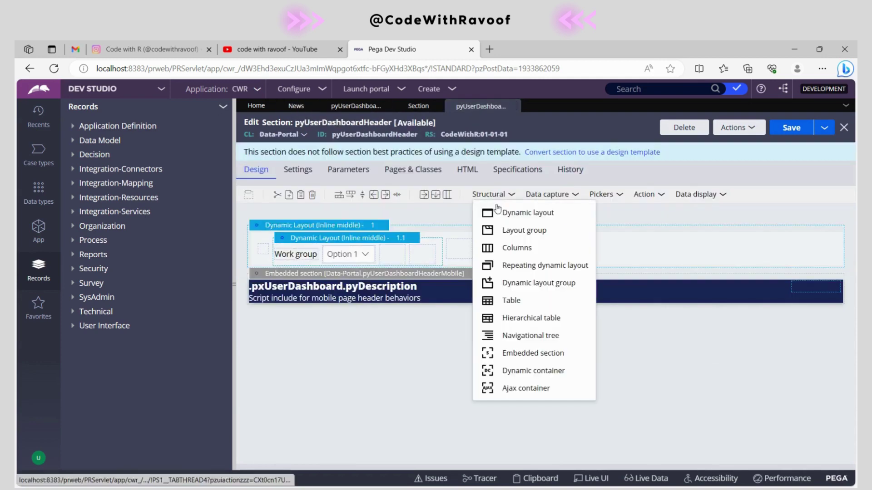
{"action": "left_click_drag", "start_coordinate": [497, 213], "coordinate": [418, 328]}
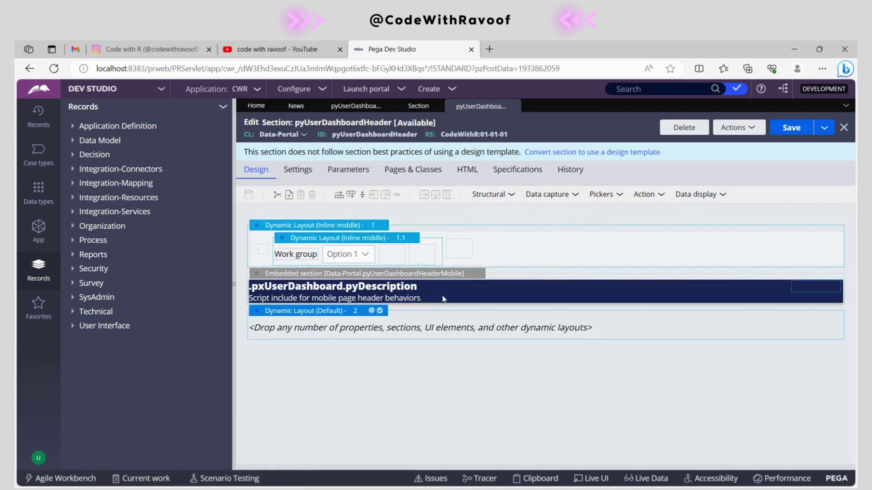
Embed the section named News in the new dynamic layout, using the current page context.
{"action": "left_click", "coordinate": [505, 195]}
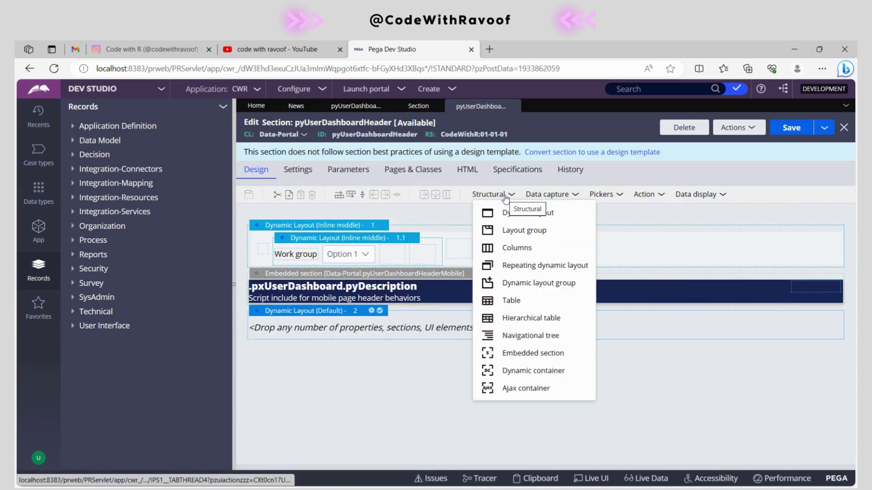
{"action": "left_click_drag", "start_coordinate": [488, 353], "coordinate": [396, 329]}
{"action": "left_click", "coordinate": [587, 298]}
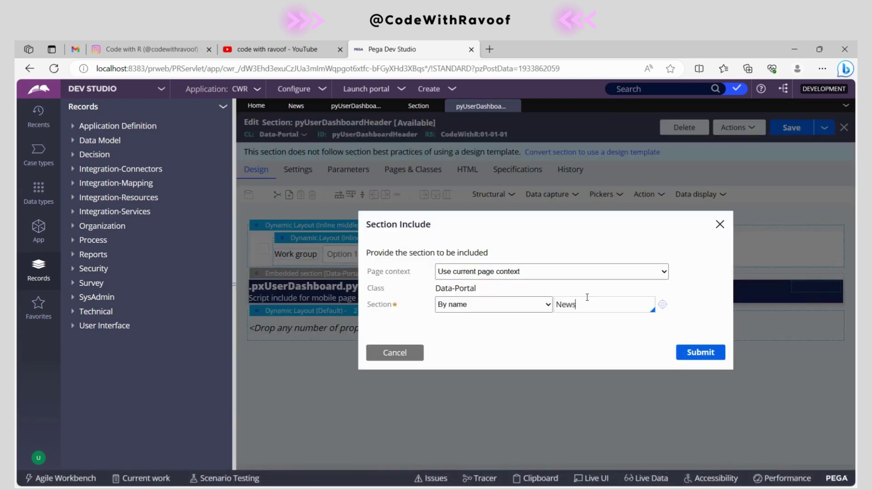
{"action": "type", "text": "News"}
{"action": "left_click", "coordinate": [679, 359]}
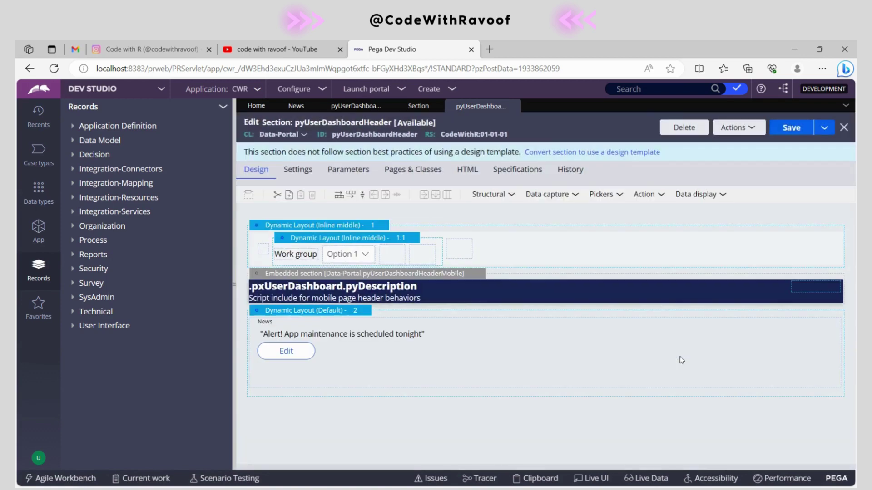
Save the copied pyUserDashboardHeader section and preview it.
{"action": "left_click", "coordinate": [793, 135]}
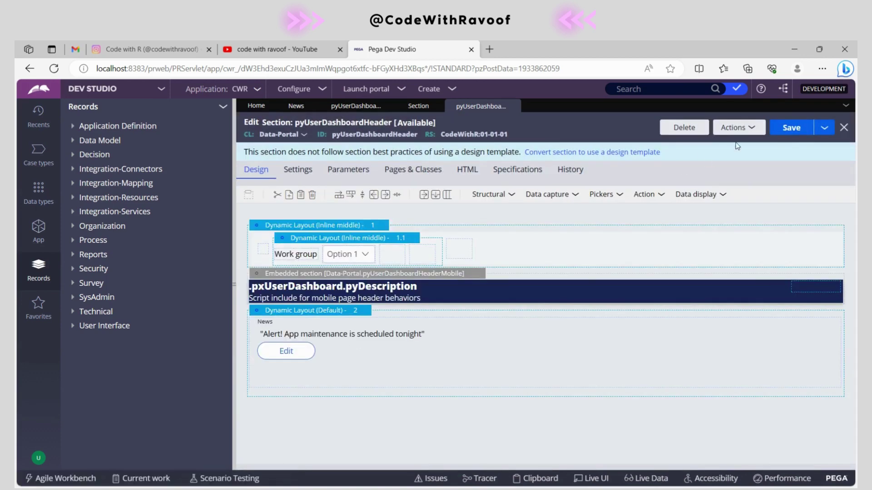
{"action": "left_click", "coordinate": [740, 132]}
{"action": "left_click", "coordinate": [710, 159]}
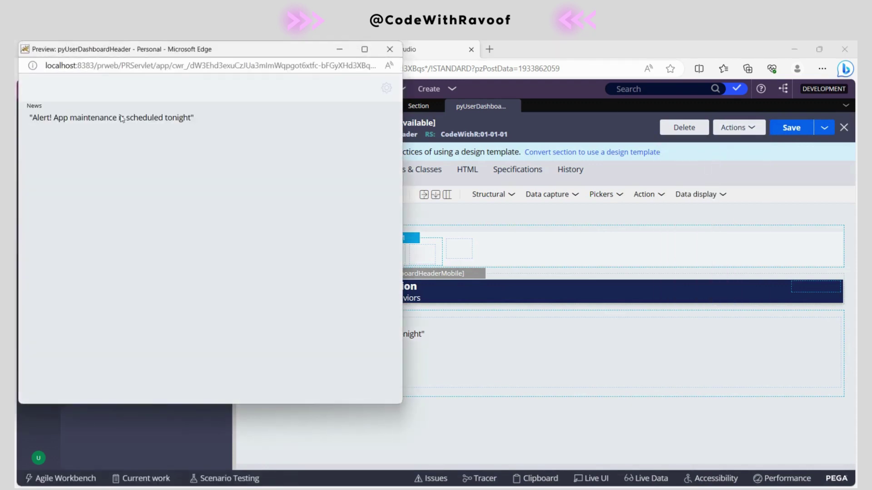
Review the News message in the pyUserDashboardHeader preview, close the preview and save the section.
{"action": "left_click_drag", "start_coordinate": [44, 119], "coordinate": [184, 121]}
{"action": "left_click", "coordinate": [150, 176]}
{"action": "left_click", "coordinate": [390, 49]}
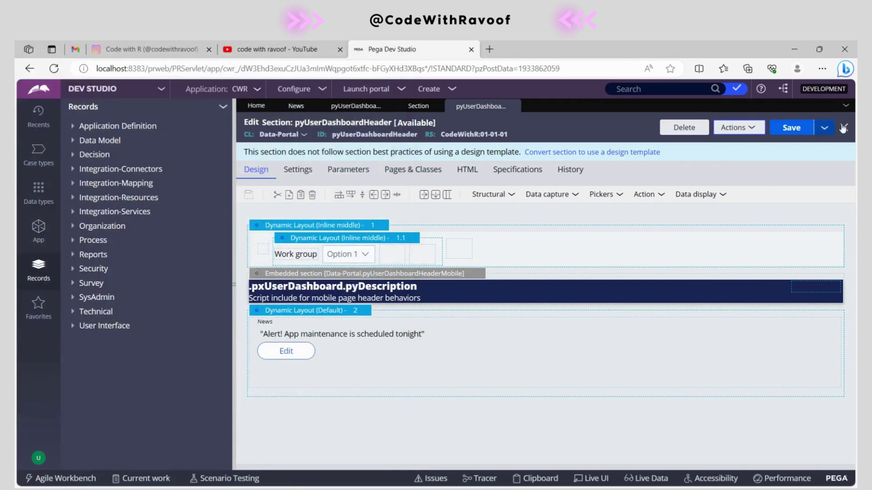
{"action": "left_click", "coordinate": [790, 132]}
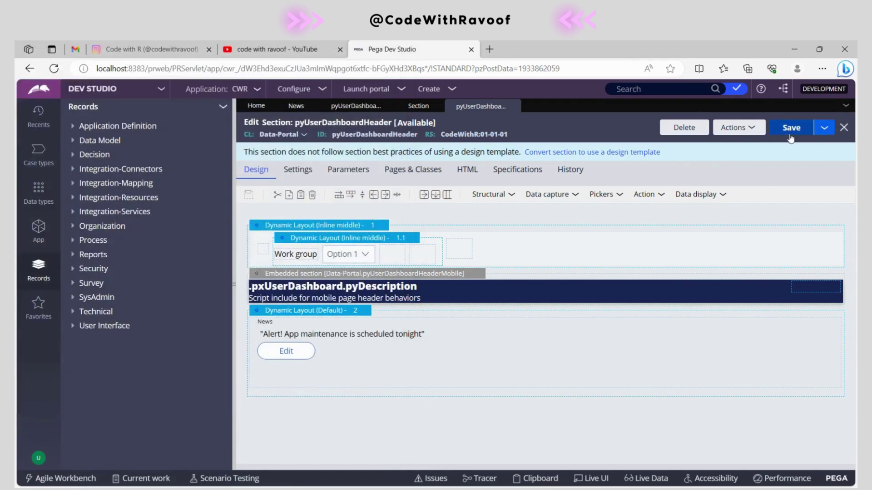
Launch the Case Manager portal to check the News broadcast on its dashboard.
{"action": "left_click", "coordinate": [418, 107]}
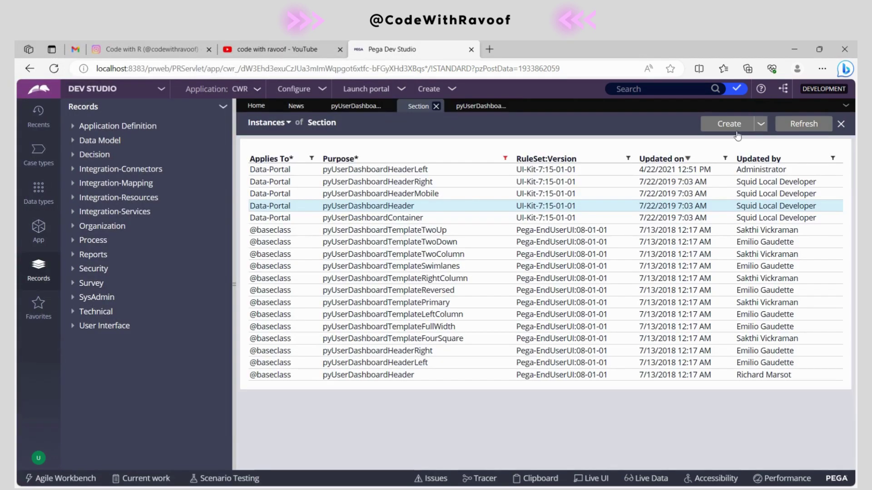
{"action": "left_click", "coordinate": [402, 94]}
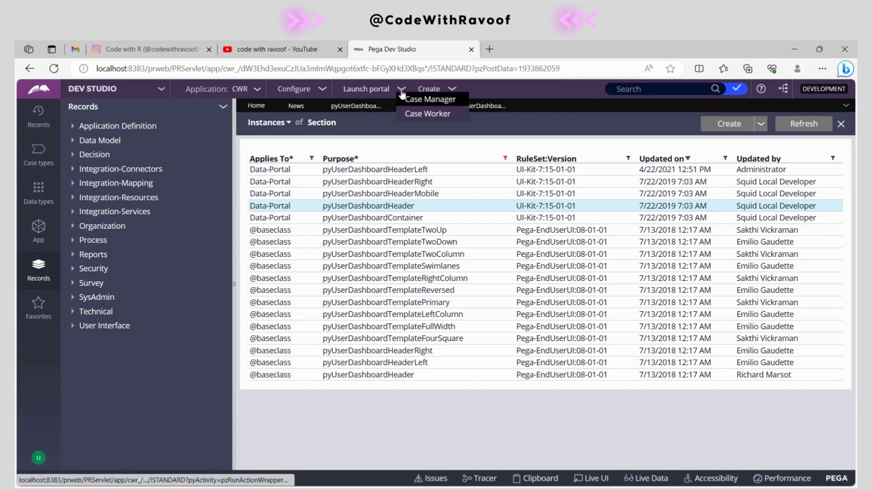
{"action": "left_click", "coordinate": [428, 99]}
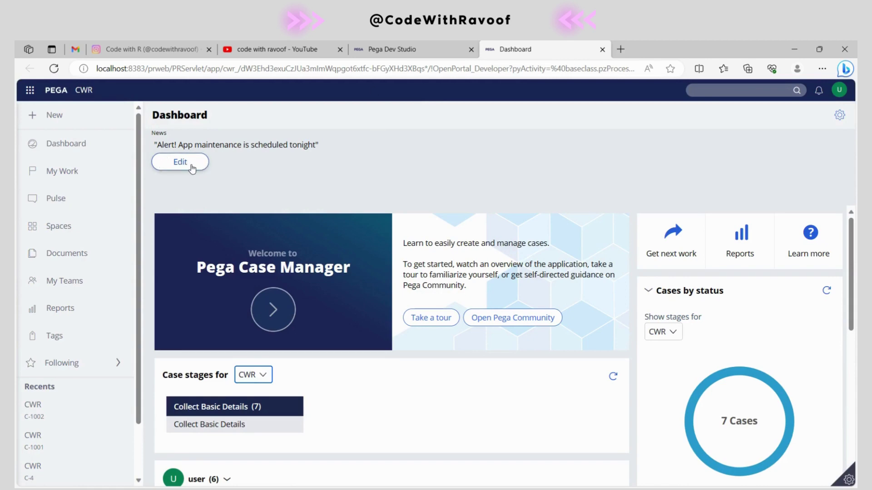
Switch to the InPrivate CWR window, reload the new case page and inspect its header for the News message before returning to Dev Studio.
{"action": "left_click", "coordinate": [395, 50]}
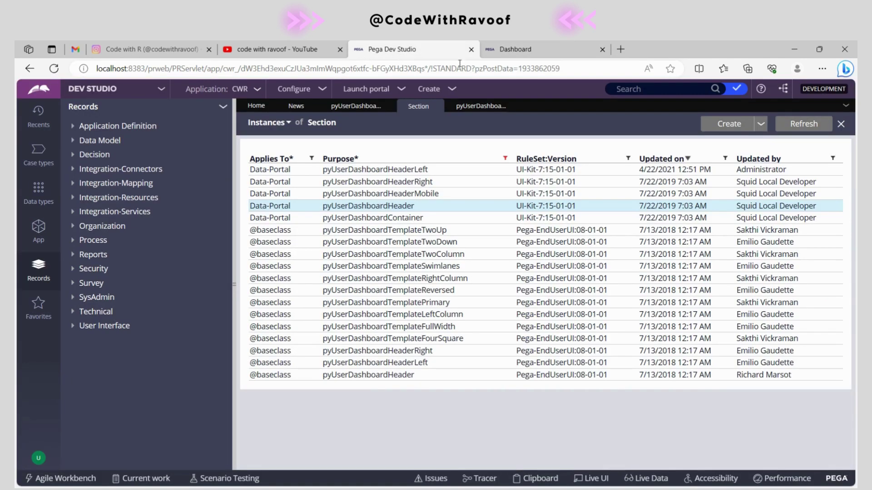
{"action": "mouse_move", "coordinate": [449, 480]}
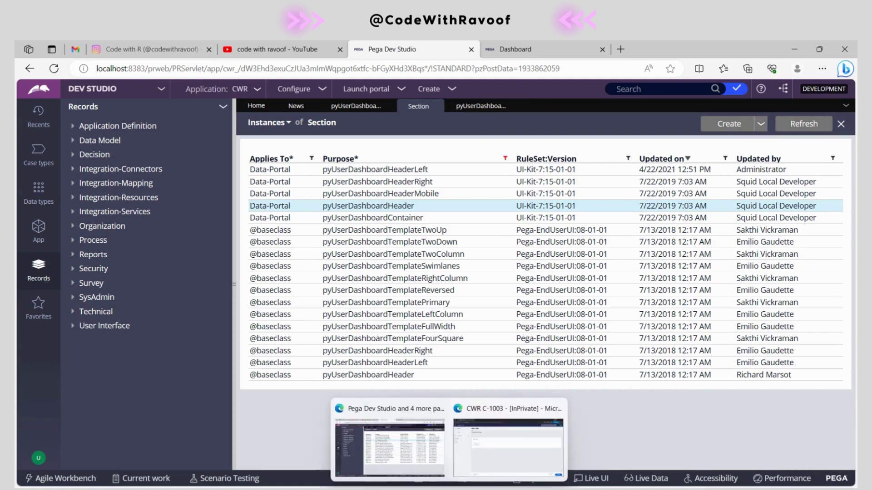
{"action": "left_click", "coordinate": [511, 440]}
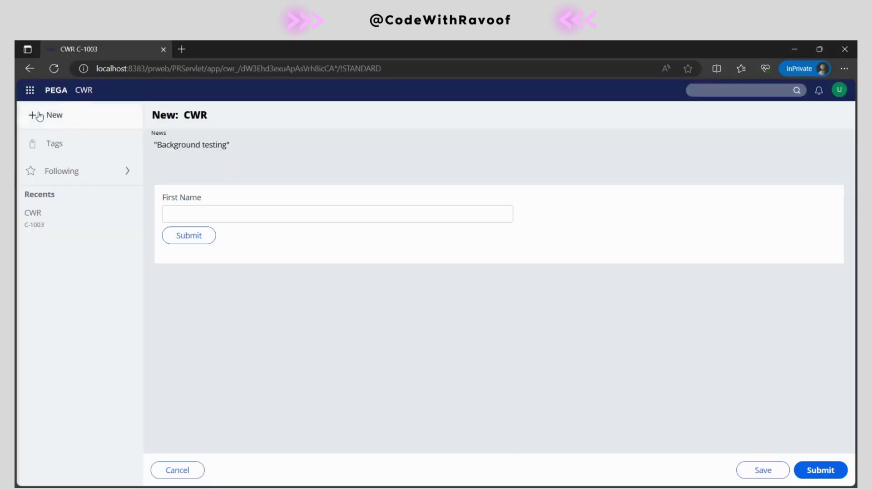
{"action": "left_click", "coordinate": [58, 71]}
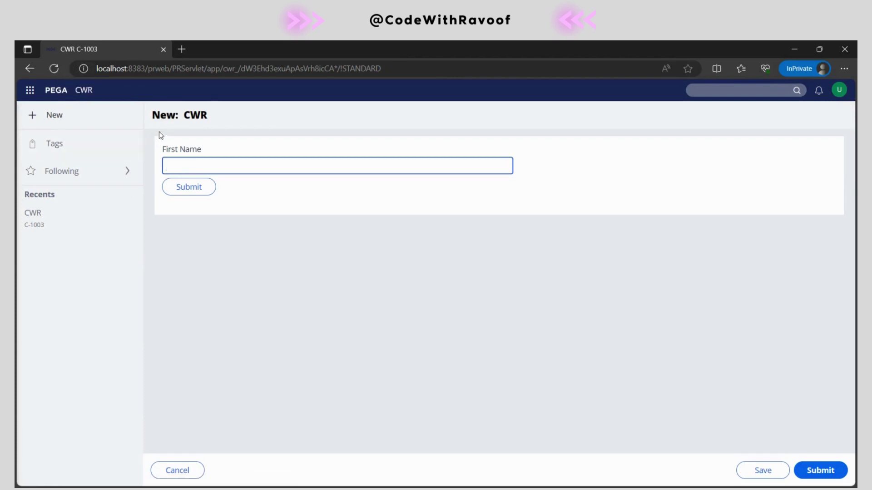
{"action": "left_click_drag", "start_coordinate": [162, 130], "coordinate": [166, 119]}
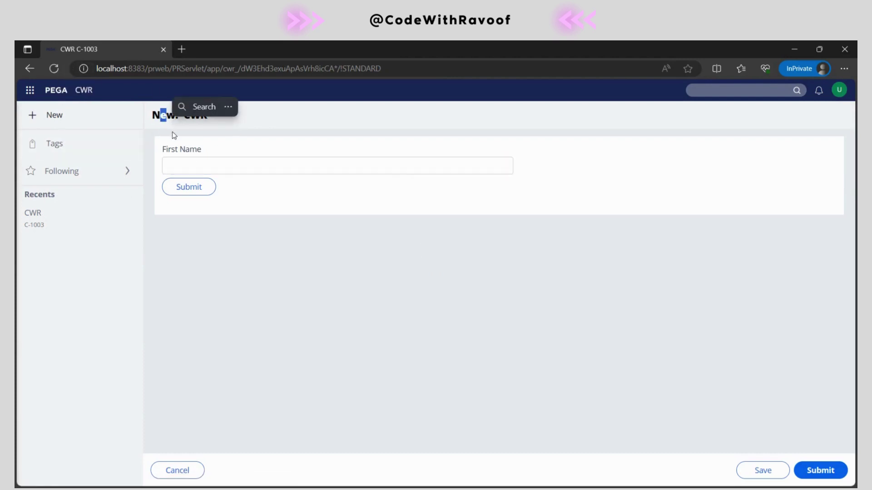
{"action": "left_click", "coordinate": [171, 154]}
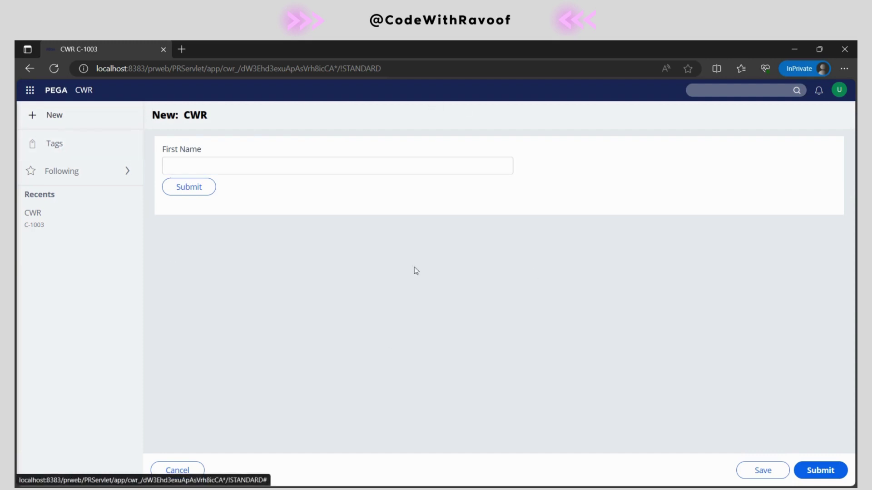
{"action": "left_click", "coordinate": [196, 158]}
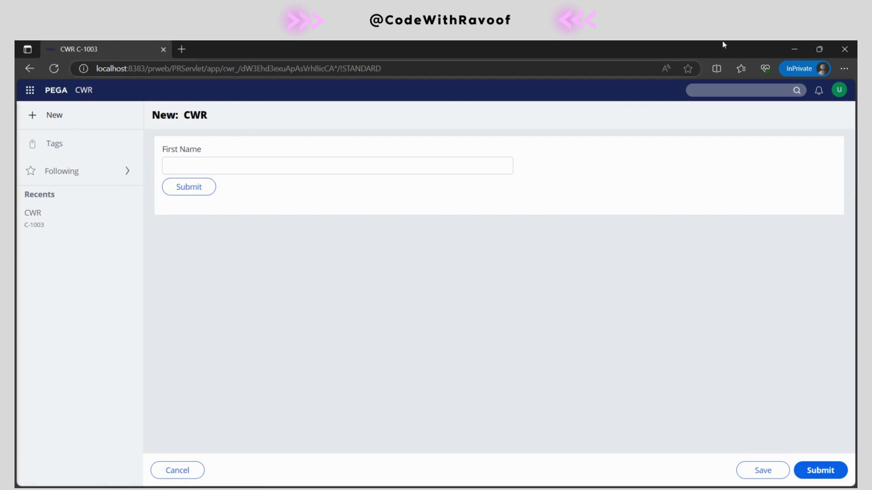
{"action": "left_click", "coordinate": [789, 51]}
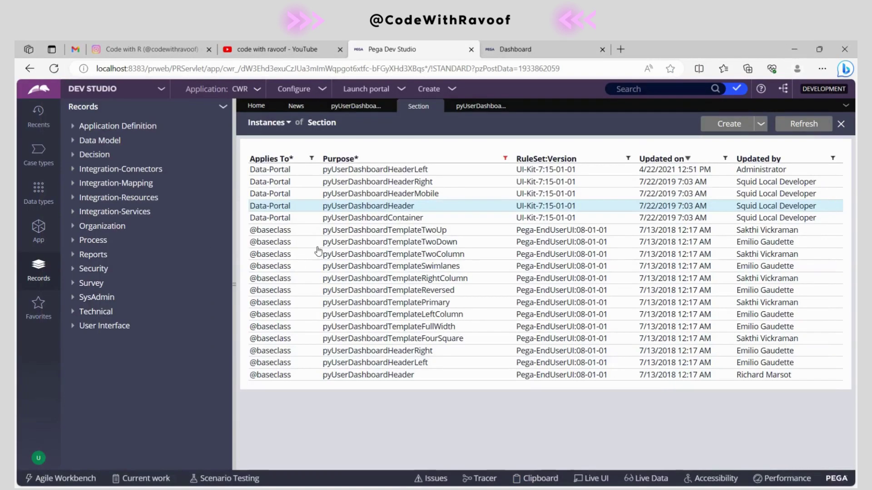
Refresh the Section instances list and filter its Purpose column by pycreatecaseheader.
{"action": "left_click", "coordinate": [795, 126]}
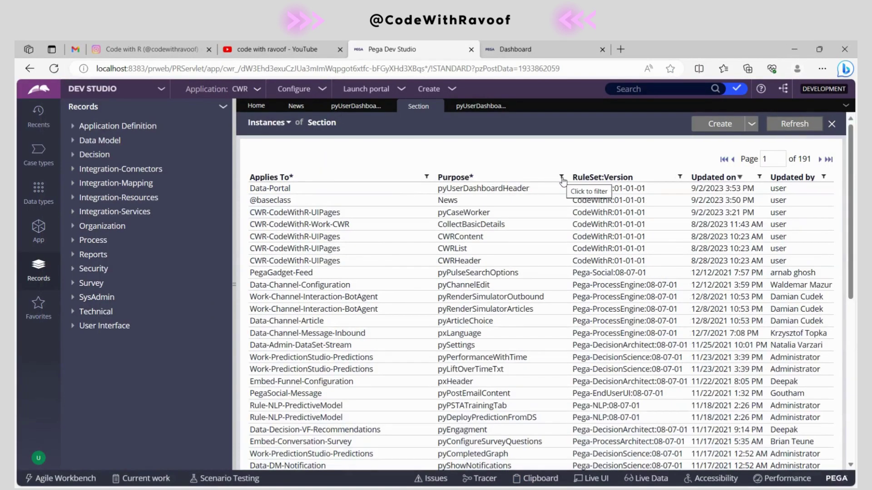
{"action": "left_click", "coordinate": [353, 108]}
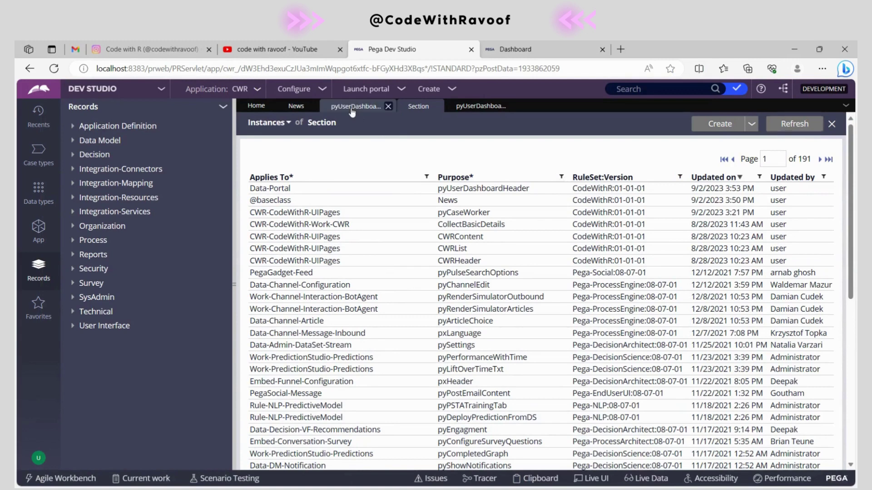
{"action": "left_click", "coordinate": [480, 106]}
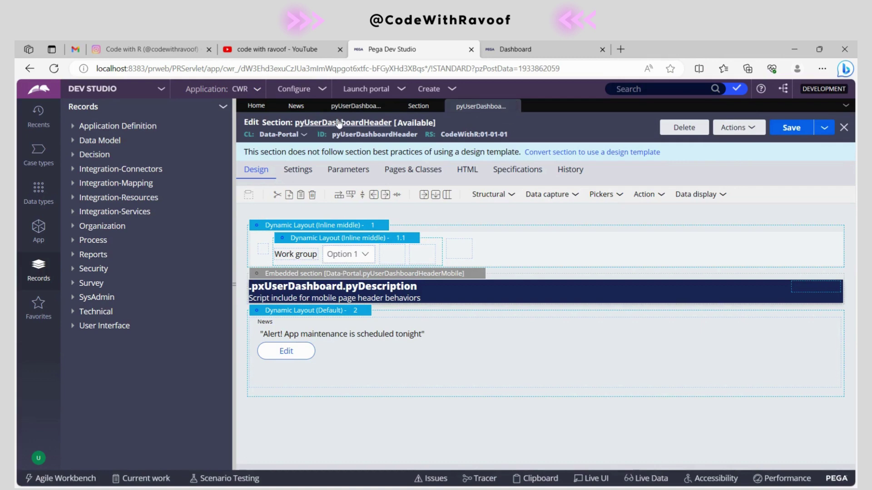
{"action": "left_click", "coordinate": [416, 109]}
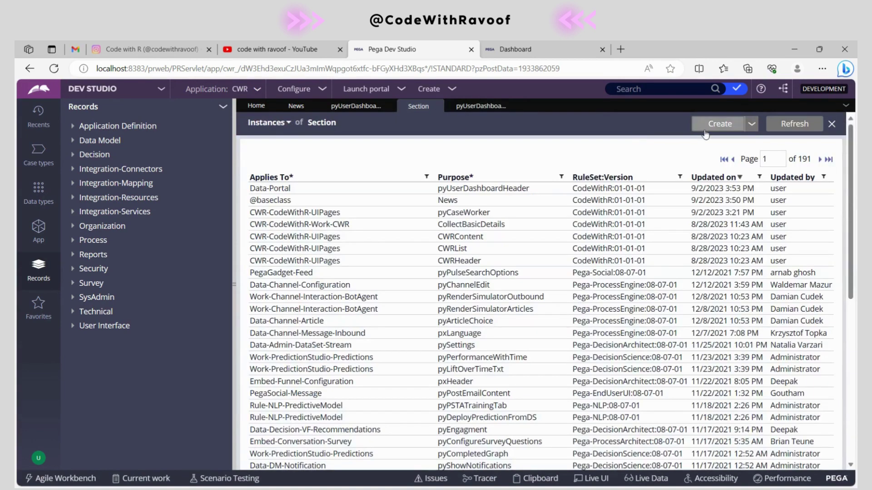
{"action": "left_click", "coordinate": [562, 177]}
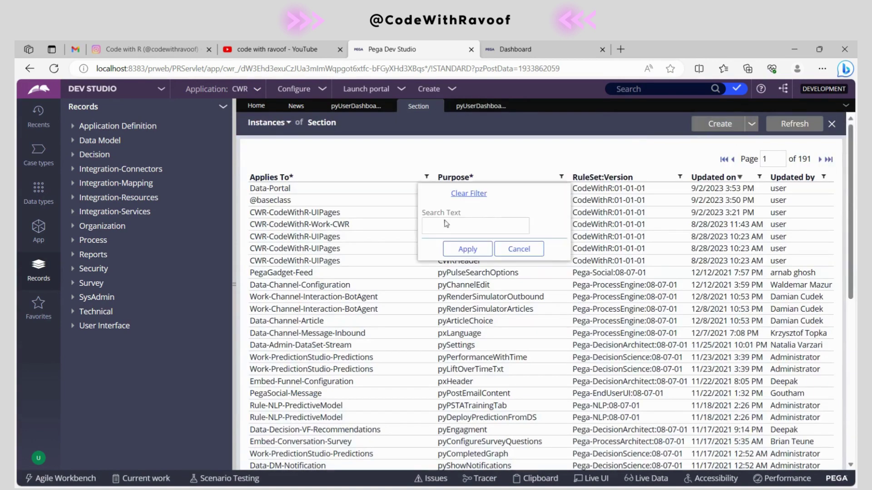
{"action": "left_click", "coordinate": [450, 227]}
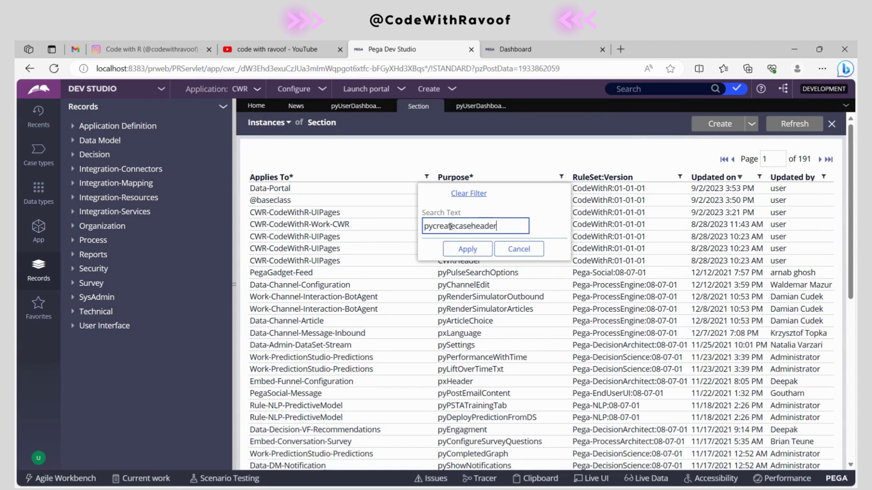
{"action": "left_click", "coordinate": [456, 248]}
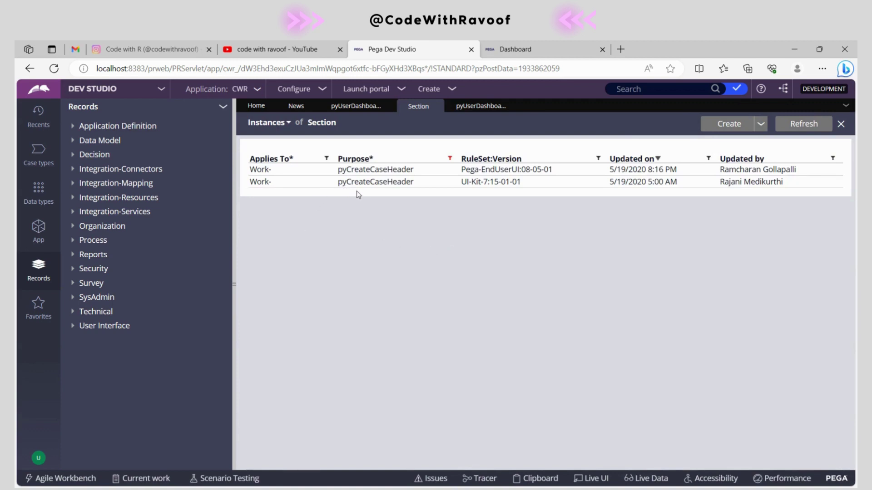
Open both pyCreateCaseHeader sections, compare their designs and keep only the UI-Kit:15-01-01 version open.
{"action": "left_click", "coordinate": [393, 186]}
{"action": "left_click", "coordinate": [354, 183]}
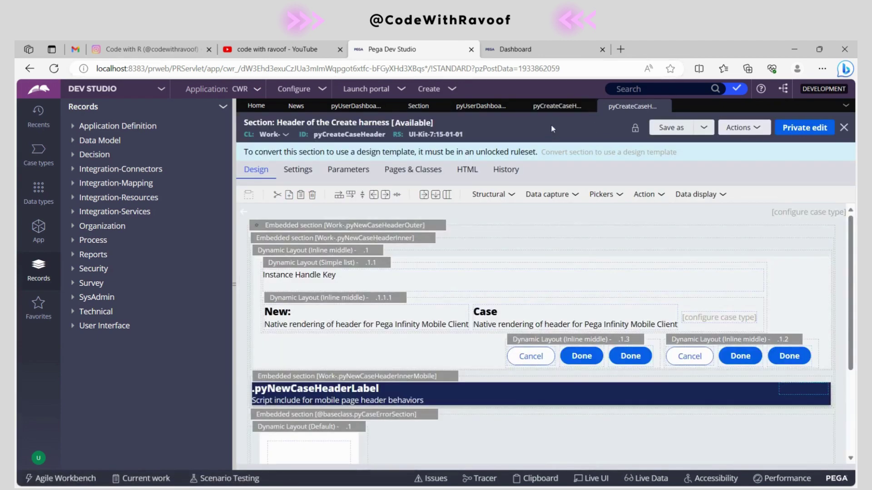
{"action": "left_click", "coordinate": [557, 106]}
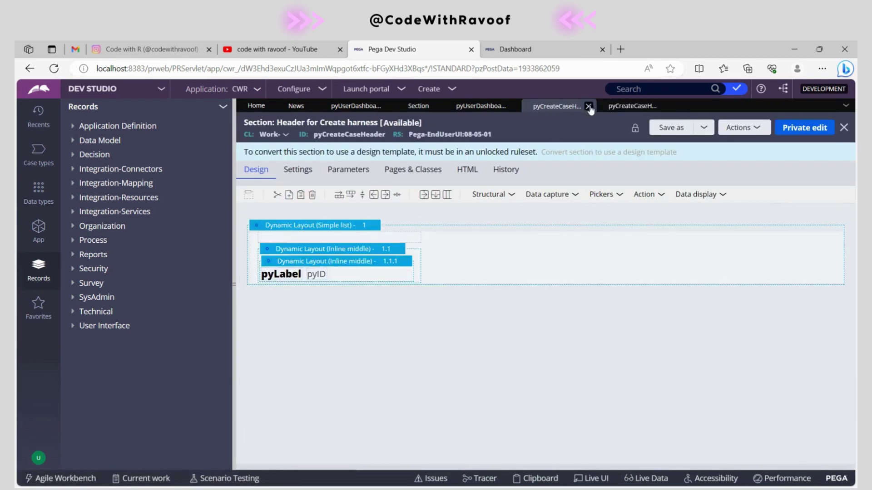
{"action": "left_click", "coordinate": [588, 106]}
{"action": "scroll", "coordinate": [430, 325], "scroll_direction": "down", "scroll_amount": 3}
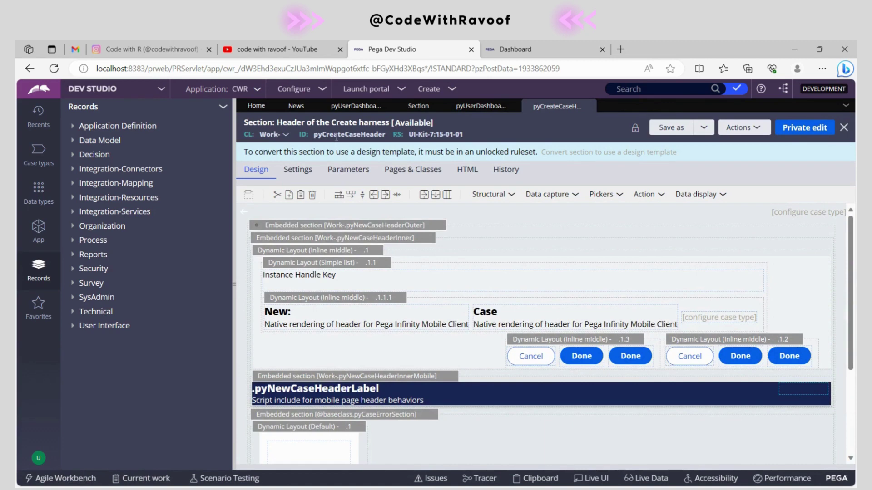
Save pyCreateCaseHeader as a copy applying to Work- in ruleset CodeWithR:01-01-01 and open it.
{"action": "double_click", "coordinate": [337, 135]}
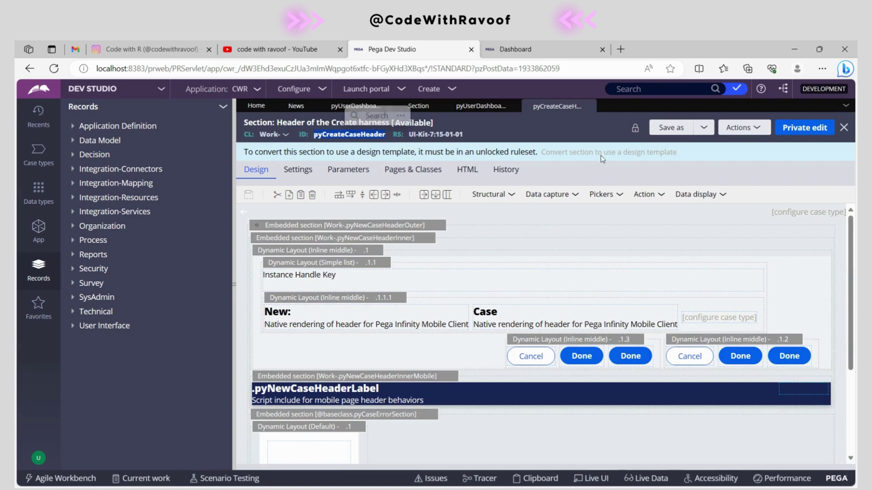
{"action": "left_click", "coordinate": [665, 129]}
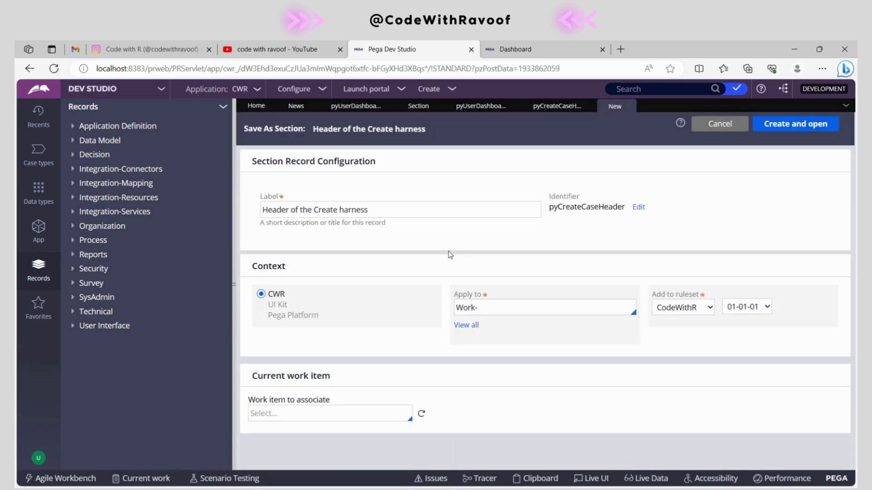
{"action": "left_click", "coordinate": [296, 106]}
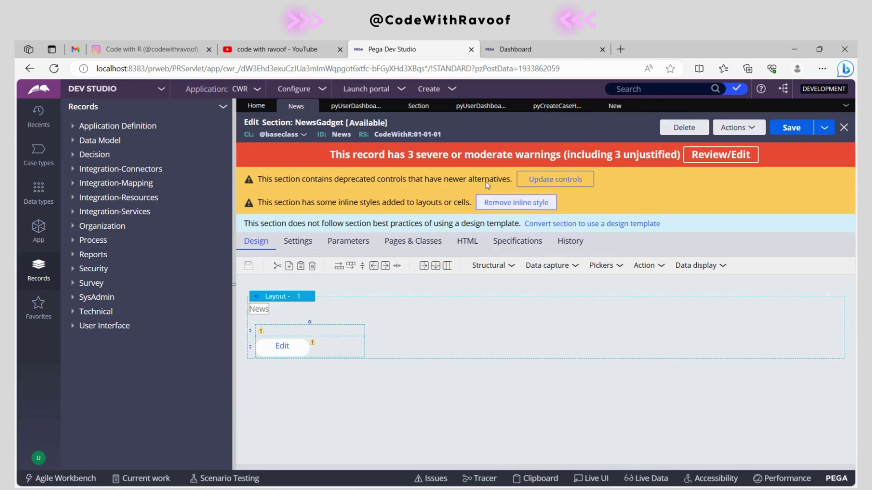
{"action": "left_click", "coordinate": [622, 101]}
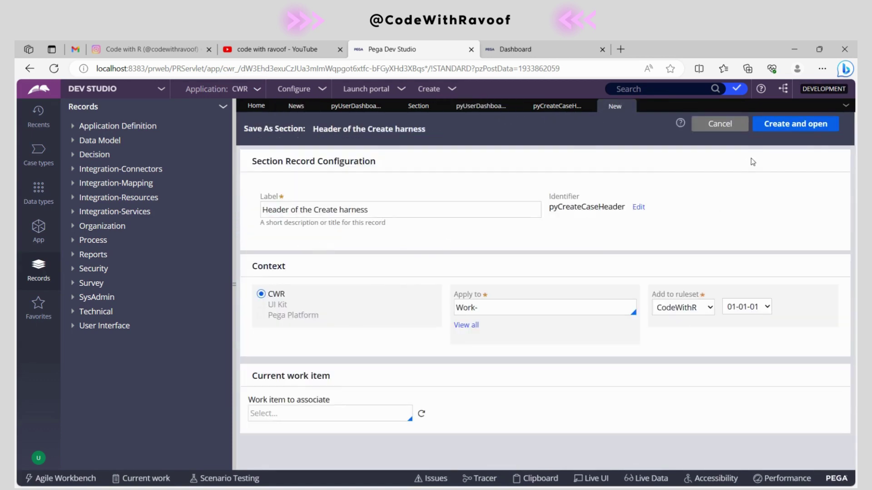
{"action": "left_click", "coordinate": [775, 125]}
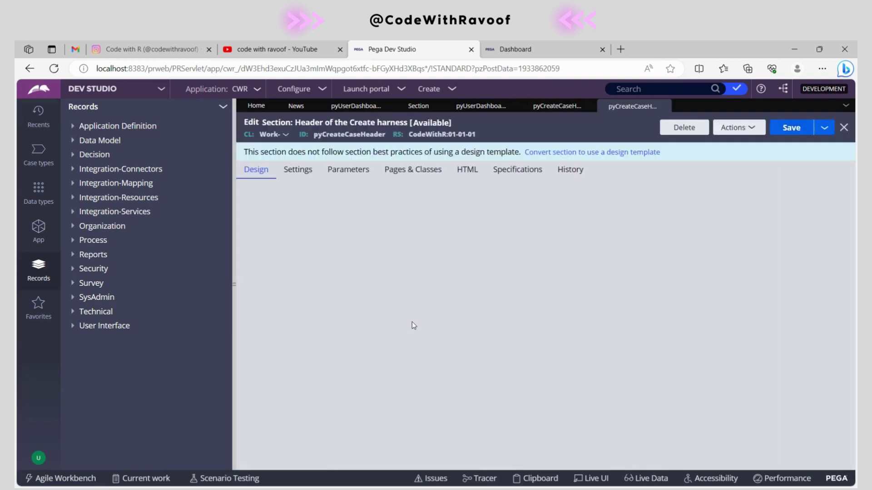
Add a dynamic layout below the embedded pyShowErrorsOnAssignmentPage section in the copied pyCreateCaseHeader.
{"action": "scroll", "coordinate": [445, 321], "scroll_direction": "down", "scroll_amount": 2}
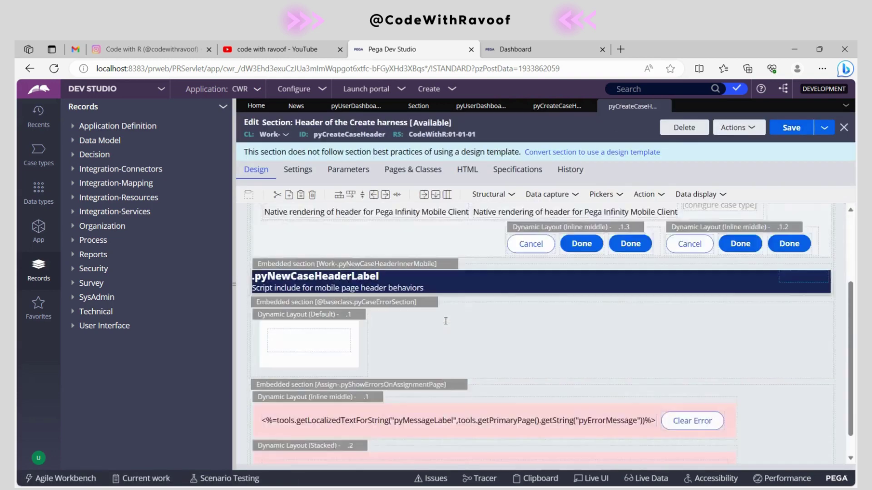
{"action": "left_click", "coordinate": [502, 196]}
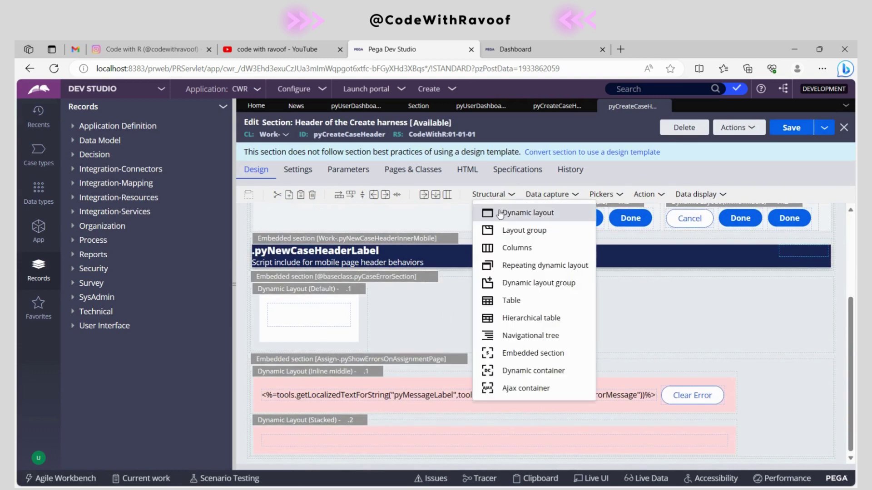
{"action": "left_click_drag", "start_coordinate": [500, 214], "coordinate": [409, 459]}
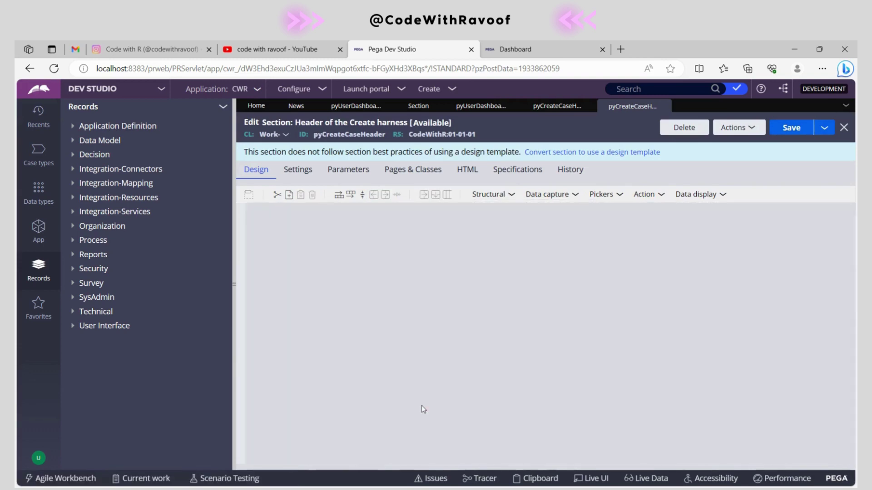
Embed the section named News in the new dynamic layout of pyCreateCaseHeader, using the current page context.
{"action": "left_click", "coordinate": [502, 195]}
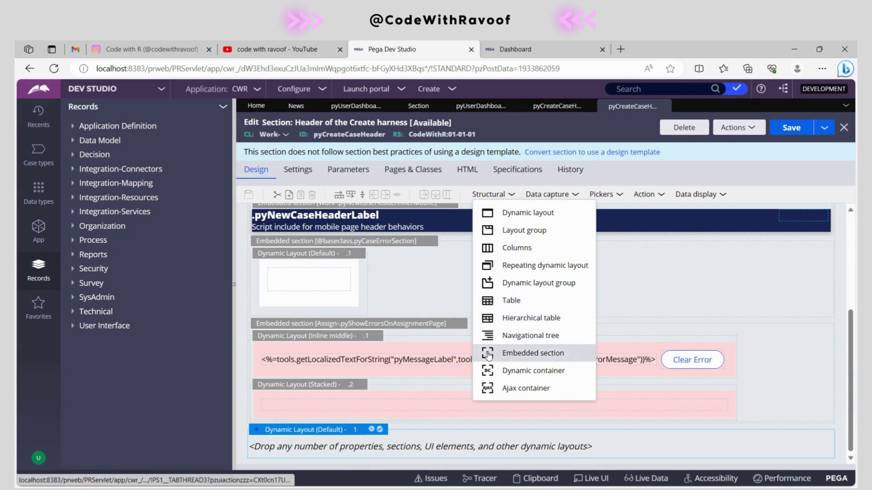
{"action": "left_click_drag", "start_coordinate": [484, 354], "coordinate": [398, 442]}
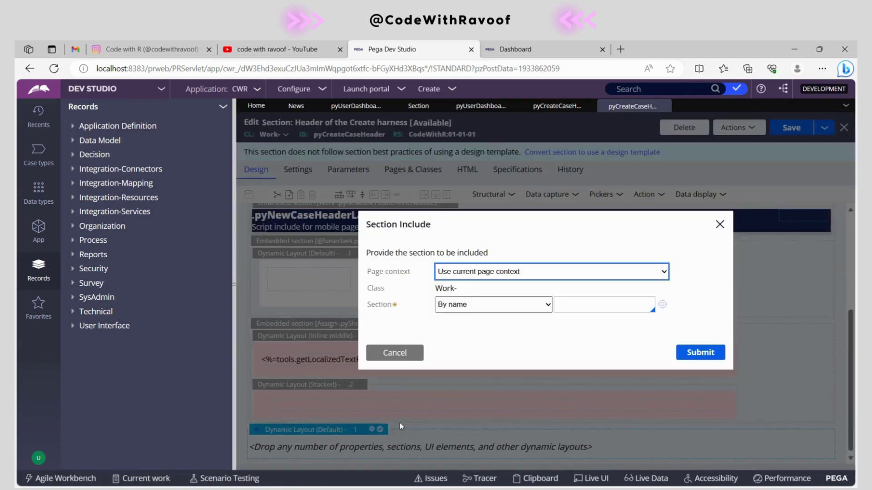
{"action": "left_click", "coordinate": [577, 306]}
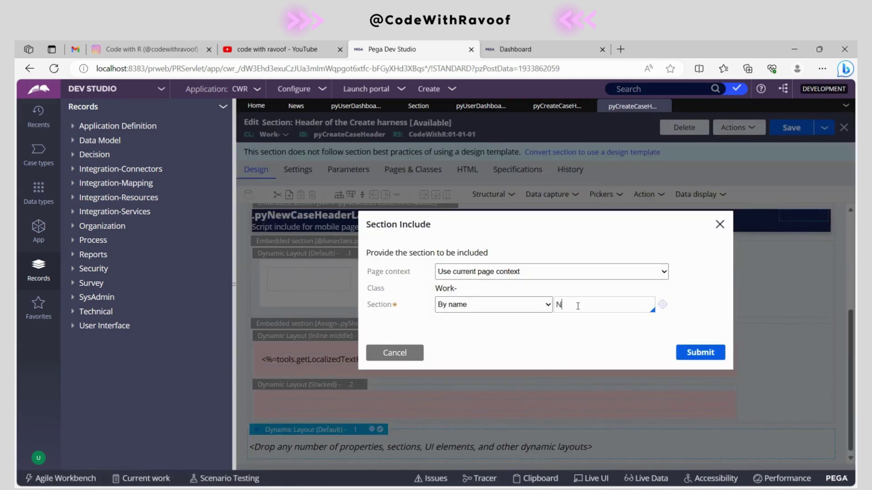
{"action": "left_click", "coordinate": [700, 353]}
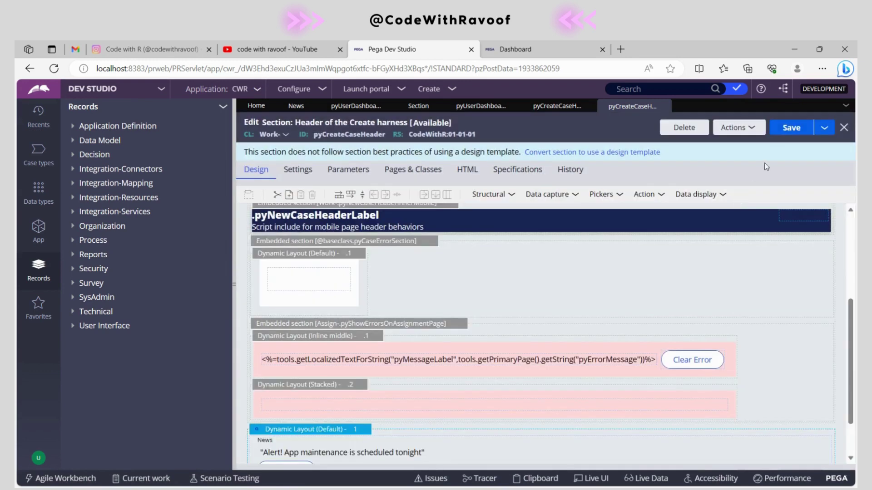
Save and close the copied pyCreateCaseHeader section, and reload the CWR Dashboard portal.
{"action": "left_click", "coordinate": [791, 128]}
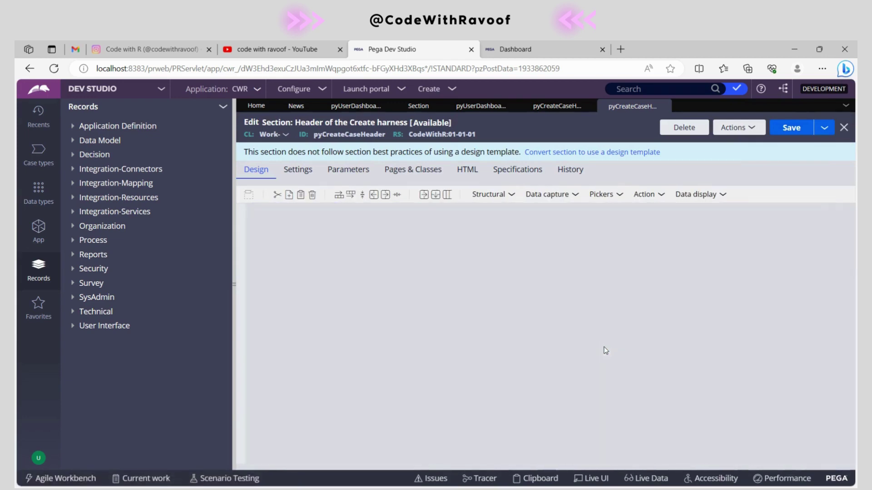
{"action": "scroll", "coordinate": [499, 241], "scroll_direction": "up", "scroll_amount": 3}
{"action": "scroll", "coordinate": [506, 255], "scroll_direction": "up", "scroll_amount": 2}
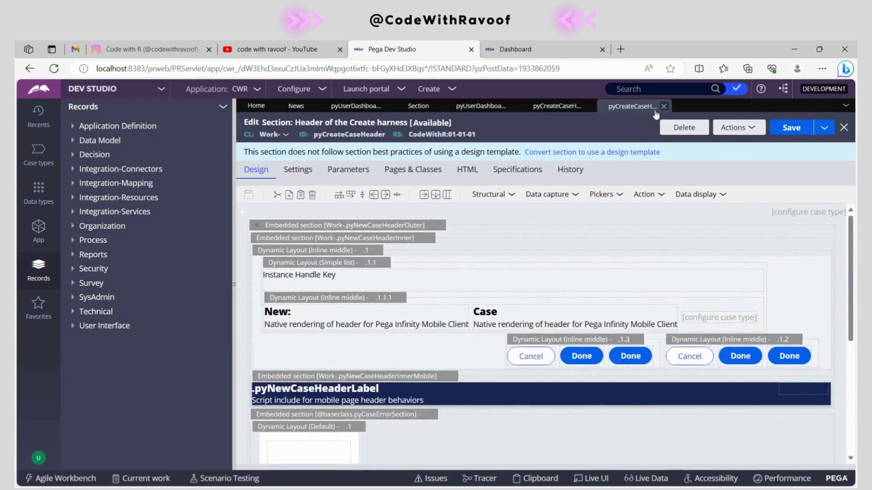
{"action": "left_click", "coordinate": [664, 106]}
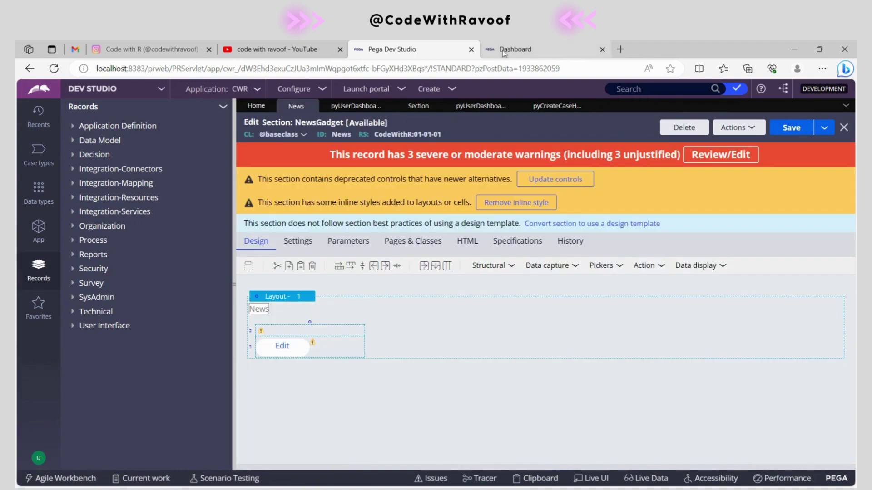
{"action": "left_click", "coordinate": [530, 52]}
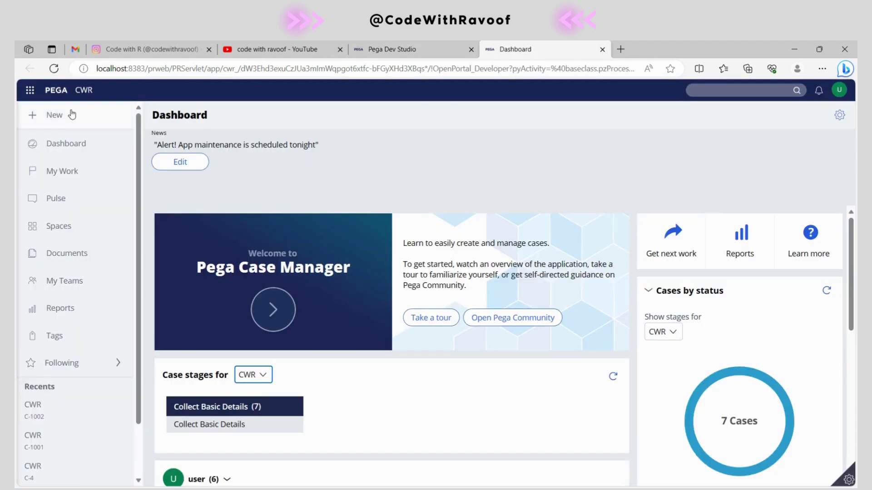
{"action": "left_click", "coordinate": [54, 69]}
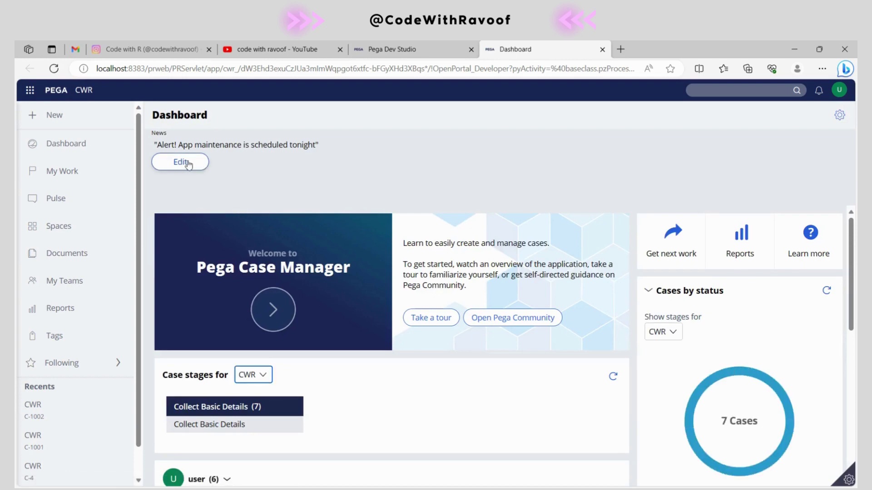
Switch to the InPrivate browser window and log in with the CWR end user's user name and saved password.
{"action": "mouse_move", "coordinate": [454, 488]}
{"action": "left_click", "coordinate": [483, 452]}
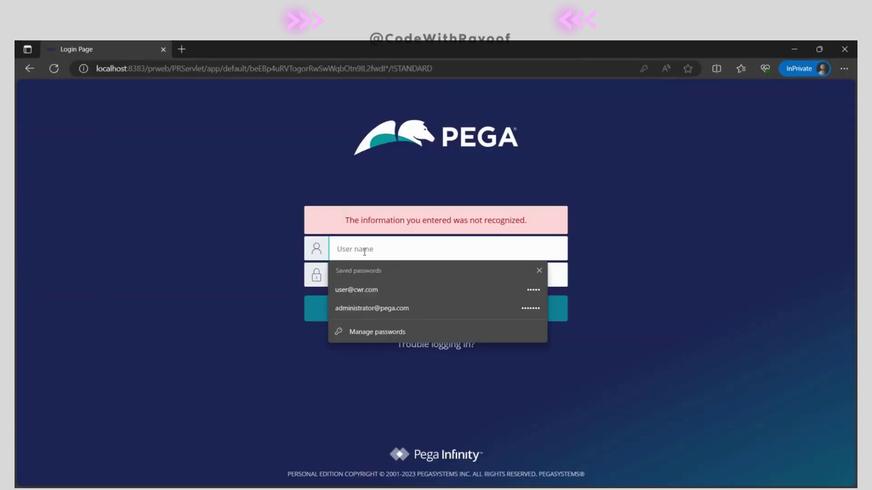
{"action": "left_click", "coordinate": [371, 293]}
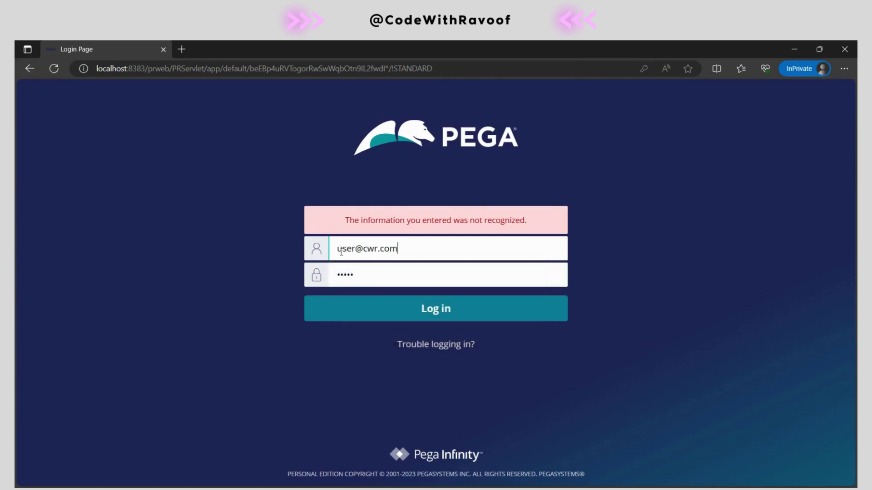
{"action": "left_click", "coordinate": [338, 249]}
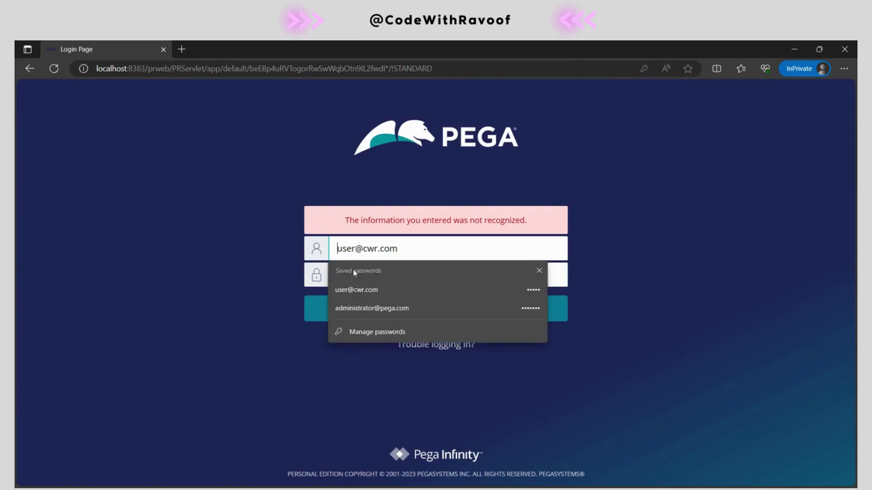
{"action": "type", "text": "cwr"}
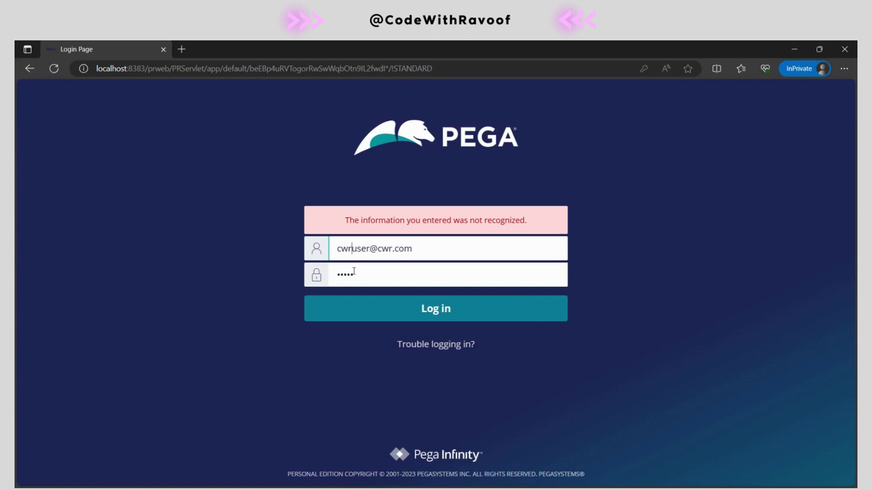
{"action": "left_click", "coordinate": [379, 309]}
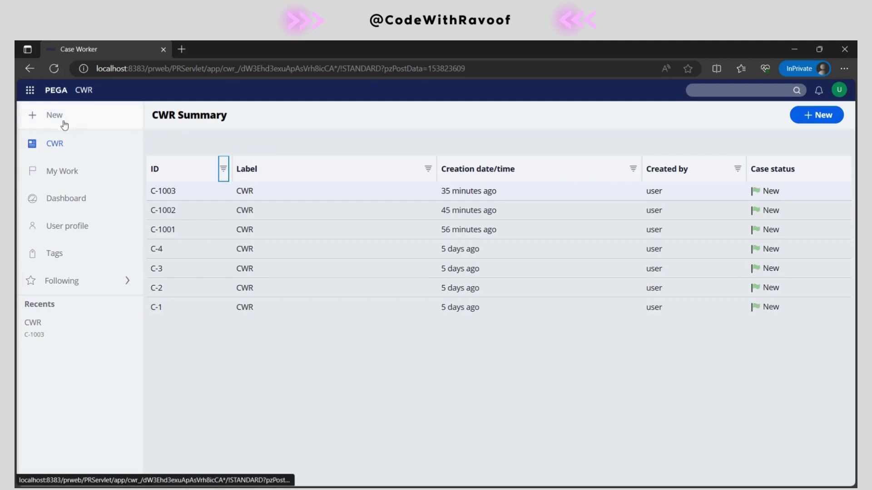
Create a new CWR case as the end user and examine the News message in its header.
{"action": "left_click", "coordinate": [64, 124]}
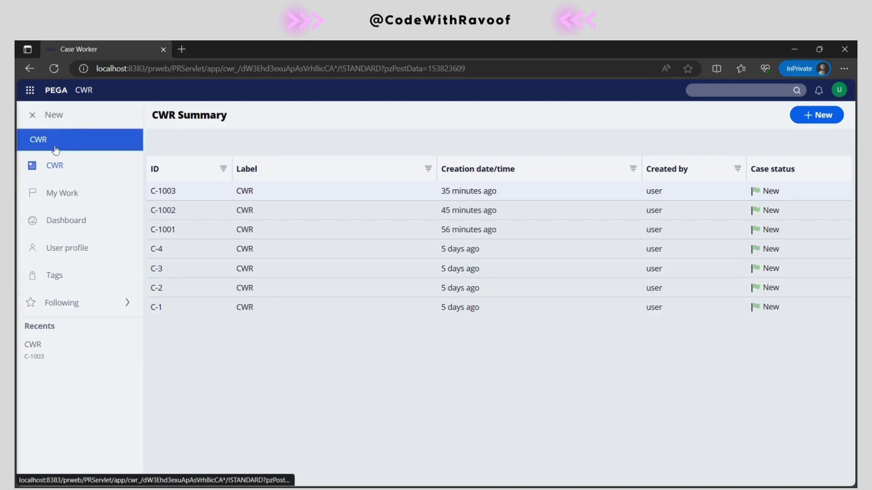
{"action": "left_click", "coordinate": [40, 140]}
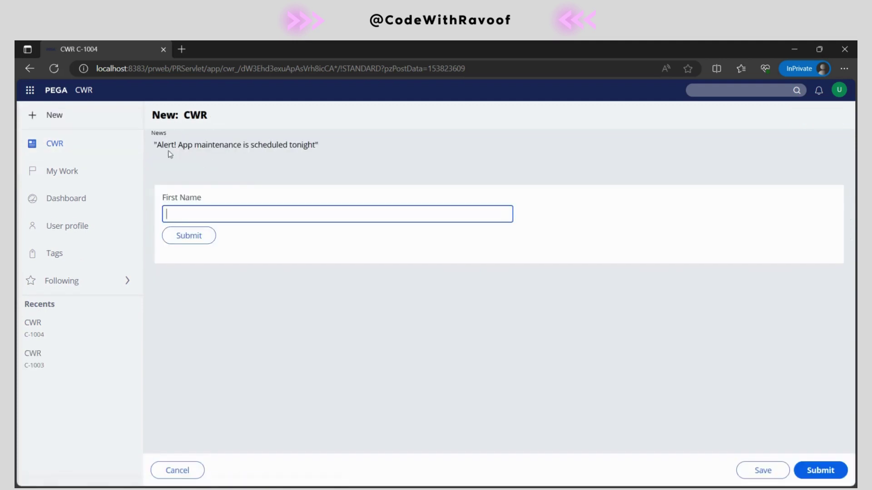
{"action": "left_click_drag", "start_coordinate": [159, 146], "coordinate": [327, 152]}
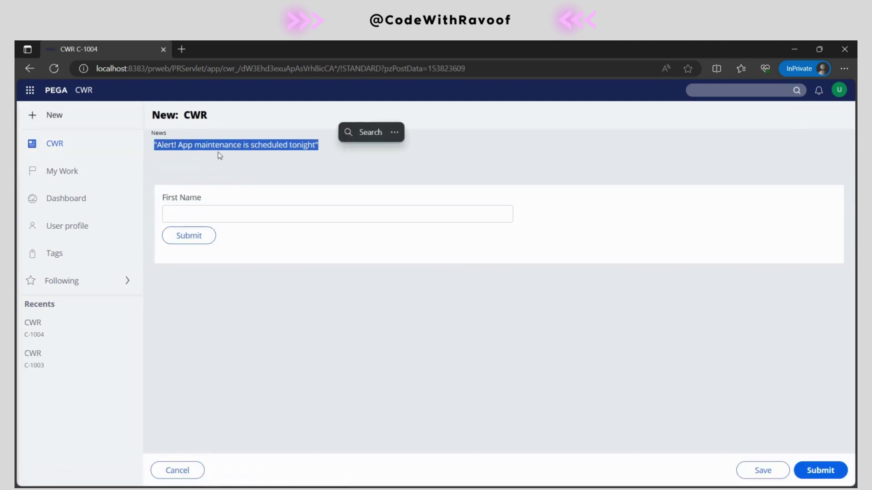
{"action": "left_click", "coordinate": [206, 162]}
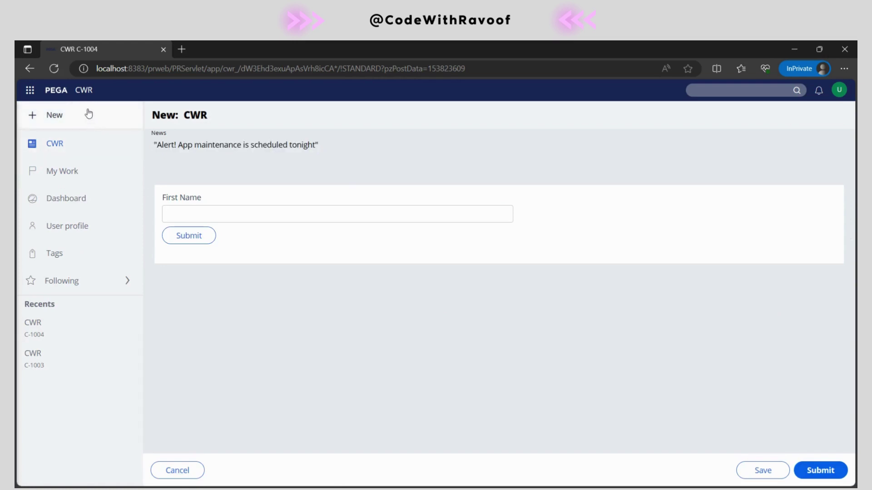
Switch back to Dev Studio and open the Operator ID record of the CWR end user.
{"action": "left_click", "coordinate": [793, 53]}
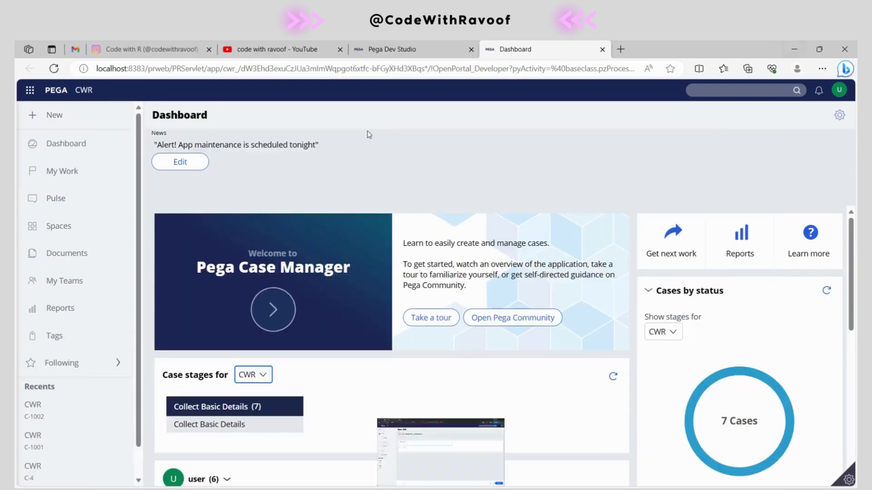
{"action": "left_click", "coordinate": [413, 52]}
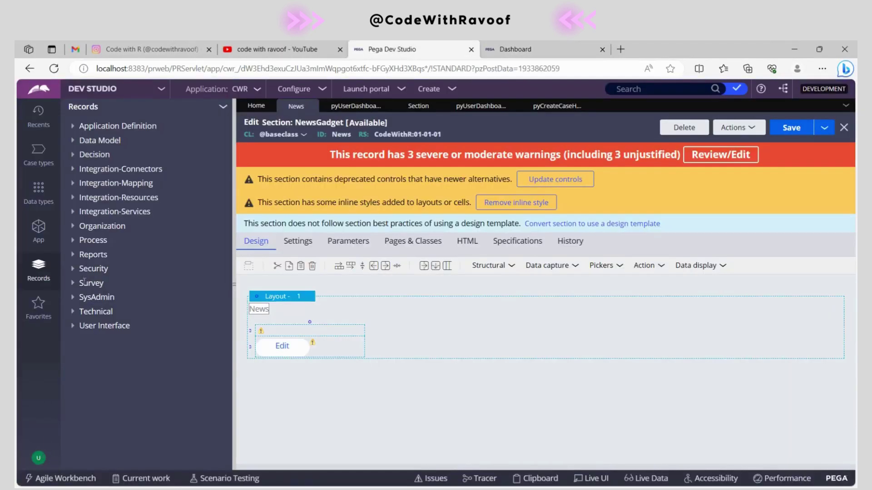
{"action": "left_click", "coordinate": [73, 227]}
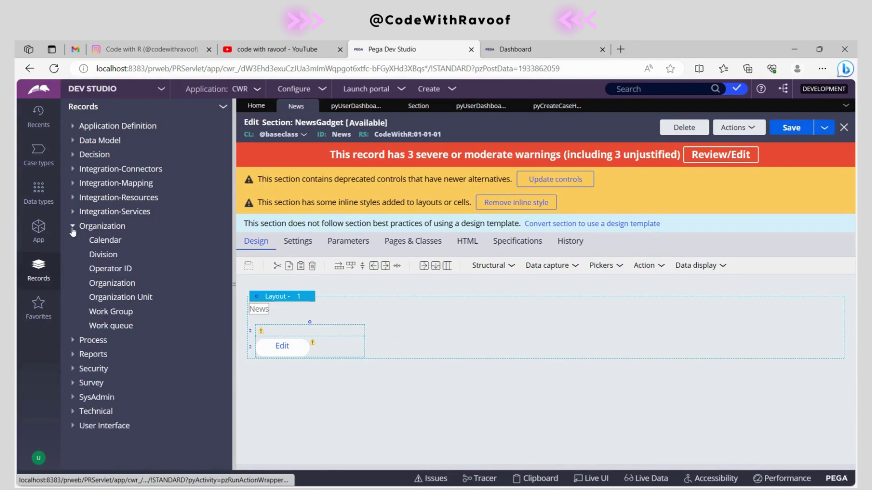
{"action": "left_click", "coordinate": [98, 268]}
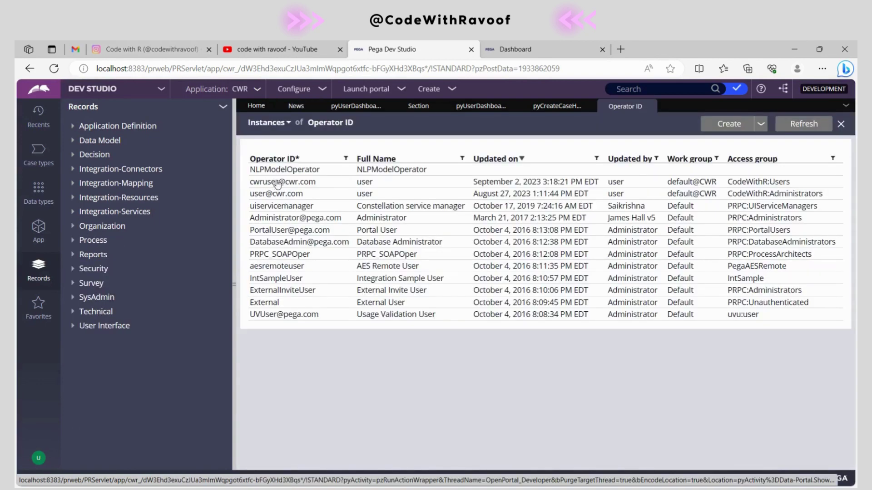
{"action": "left_click", "coordinate": [282, 182]}
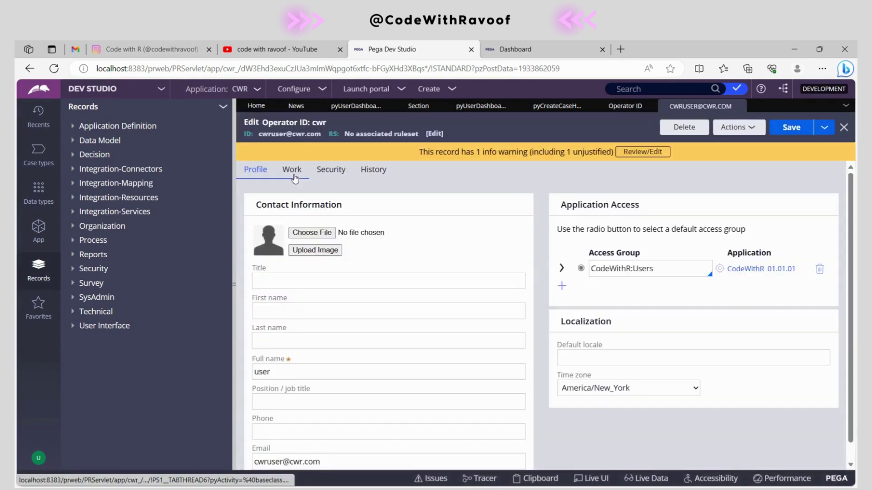
Open the CodeWithR:Users access group from the operator record and examine its available roles.
{"action": "triple_click", "coordinate": [662, 271]}
{"action": "left_click", "coordinate": [722, 271]}
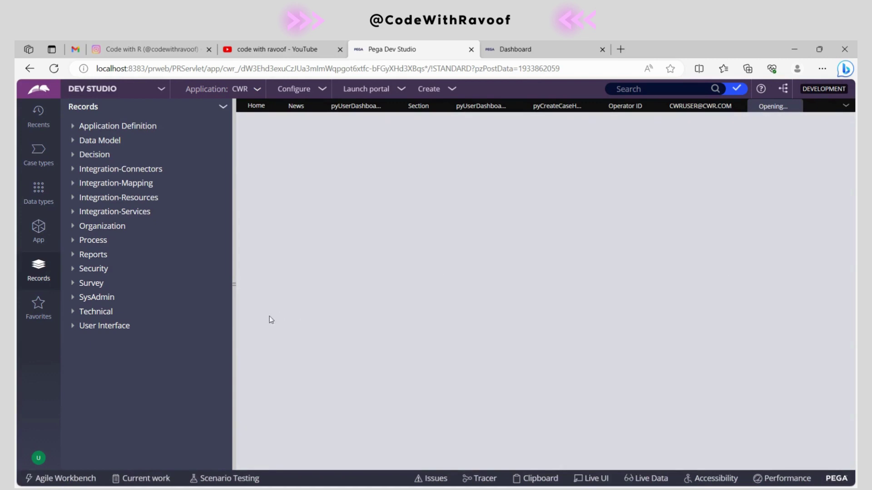
{"action": "scroll", "coordinate": [376, 345], "scroll_direction": "down", "scroll_amount": 1}
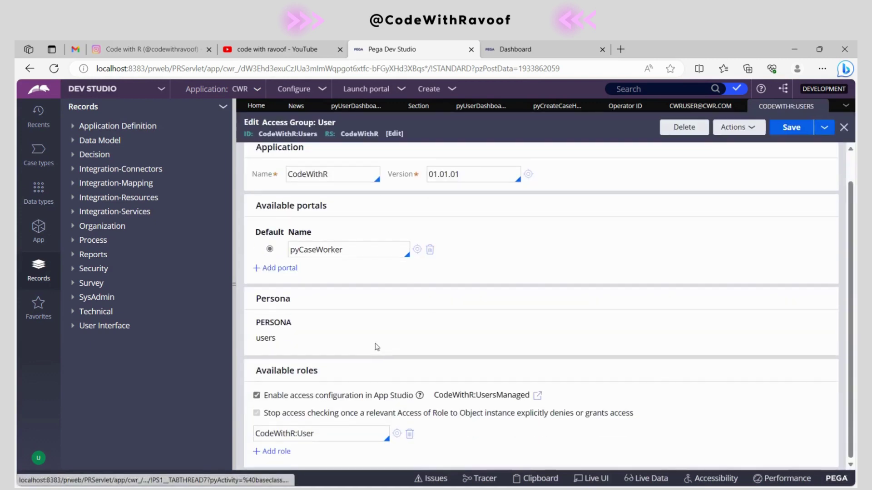
{"action": "triple_click", "coordinate": [330, 434]}
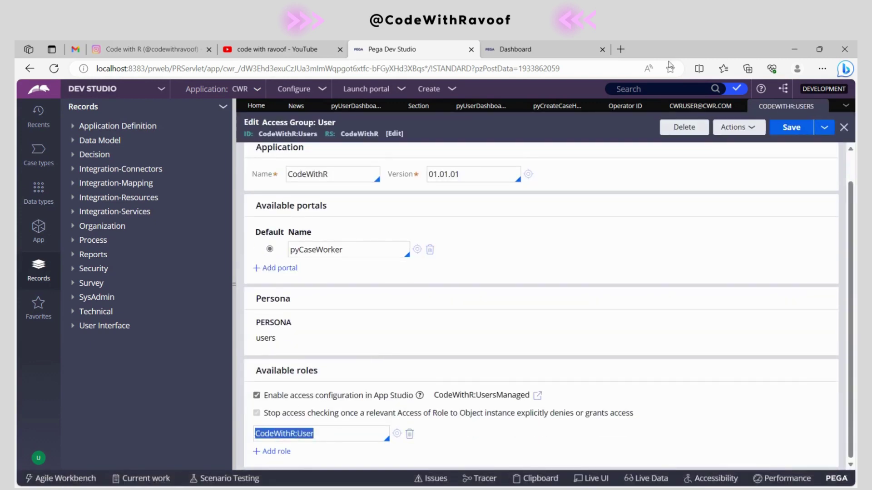
Close the Operator ID list and examine the HaveCodeWithRAdministrator when rule controlling the visibility of the News section's Edit button.
{"action": "left_click", "coordinate": [625, 107]}
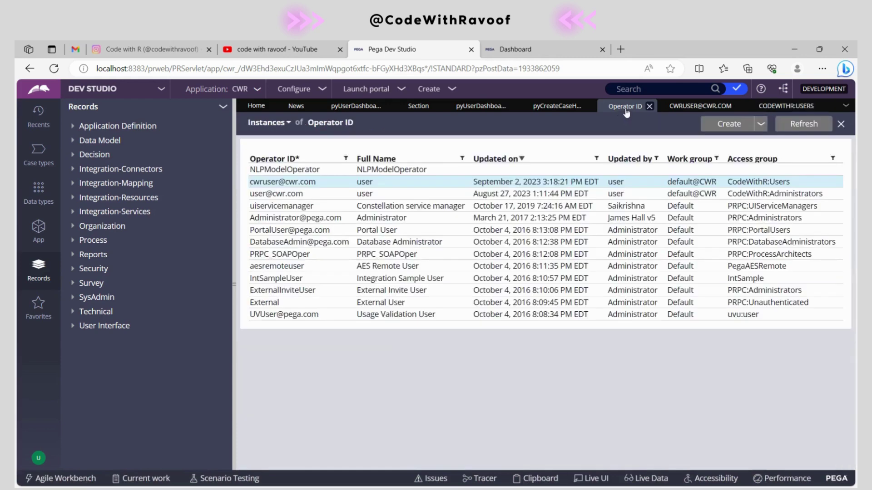
{"action": "left_click", "coordinate": [653, 107]}
{"action": "left_click", "coordinate": [293, 107]}
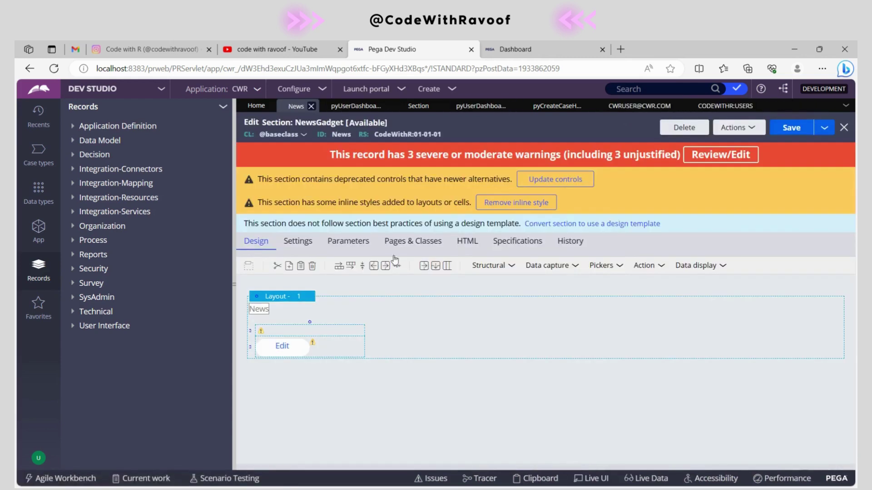
{"action": "double_click", "coordinate": [307, 349]}
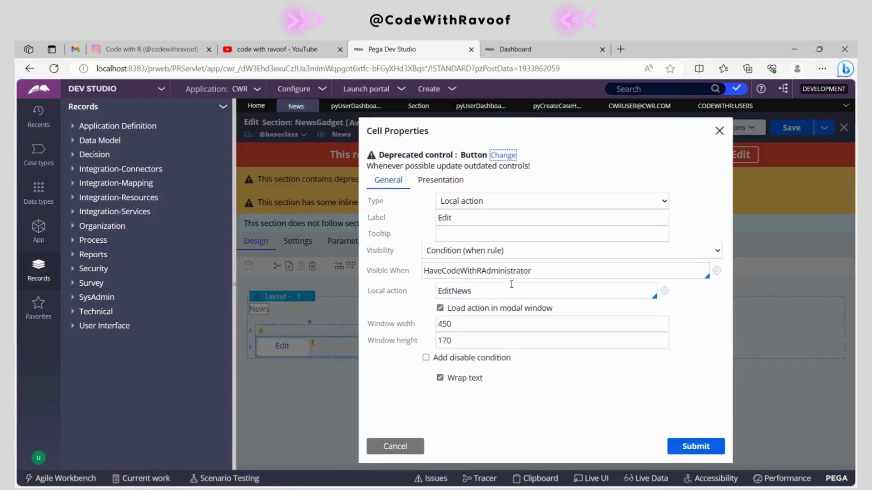
{"action": "left_click", "coordinate": [717, 270]}
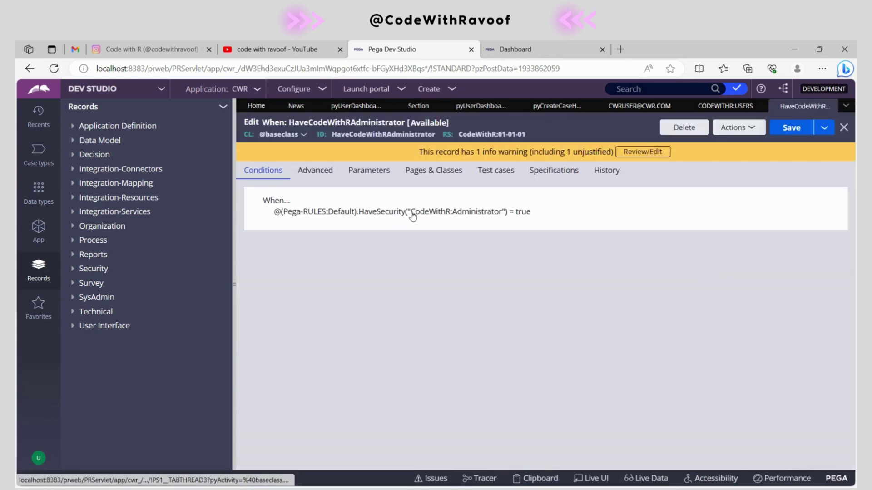
{"action": "left_click_drag", "start_coordinate": [412, 217], "coordinate": [506, 222]}
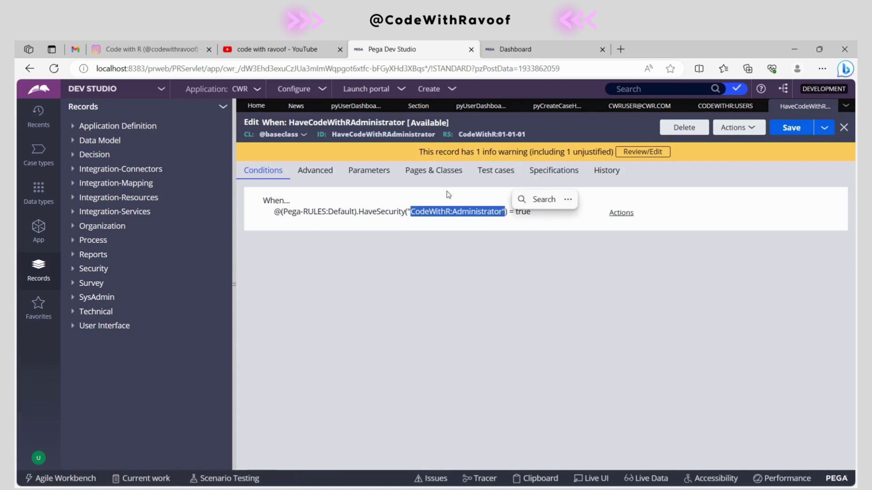
Open the CodeWithR:Administrators access group from the logged-in operator's record and examine its available roles.
{"action": "left_click", "coordinate": [38, 458]}
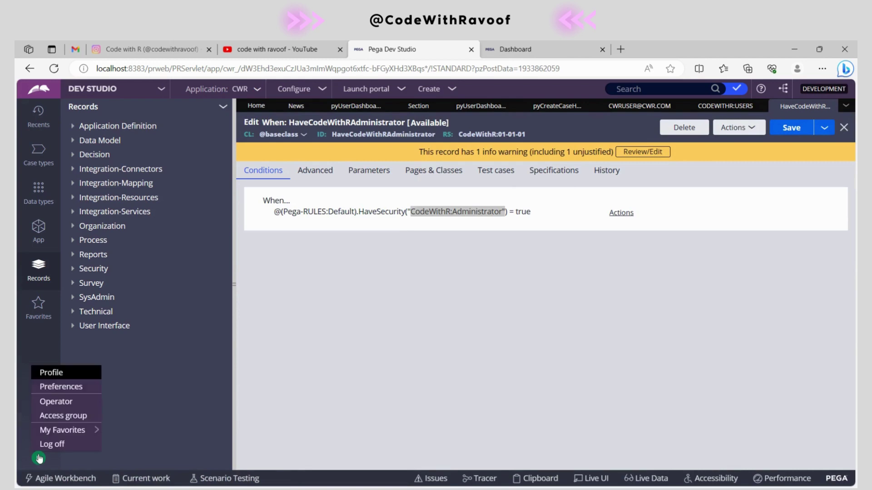
{"action": "left_click", "coordinate": [55, 403]}
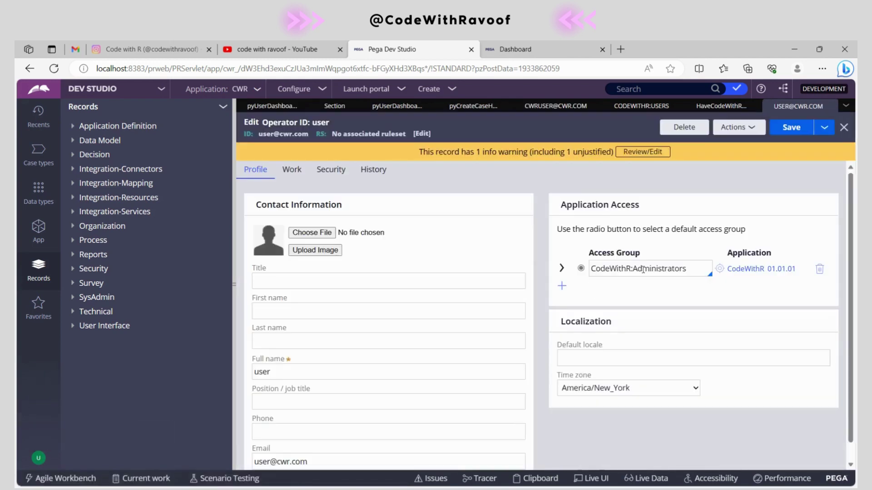
{"action": "left_click_drag", "start_coordinate": [633, 269], "coordinate": [709, 271]}
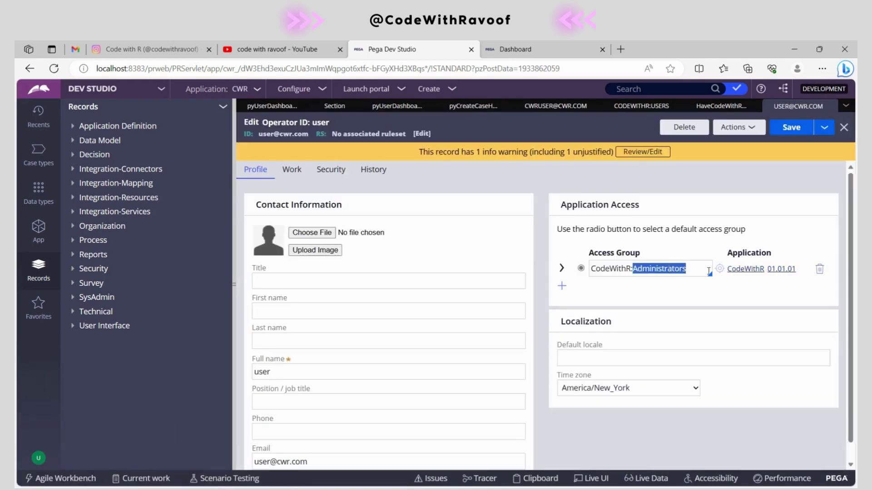
{"action": "left_click", "coordinate": [720, 268]}
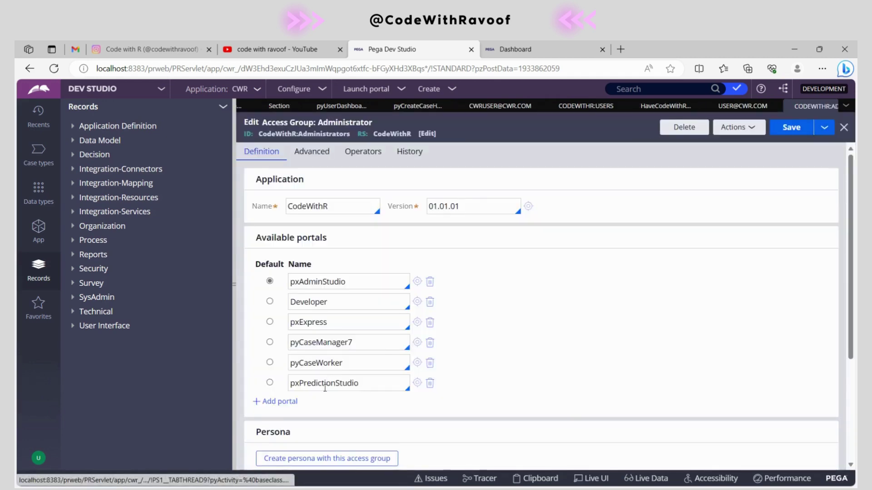
{"action": "scroll", "coordinate": [506, 368], "scroll_direction": "down", "scroll_amount": 3}
{"action": "triple_click", "coordinate": [275, 400]}
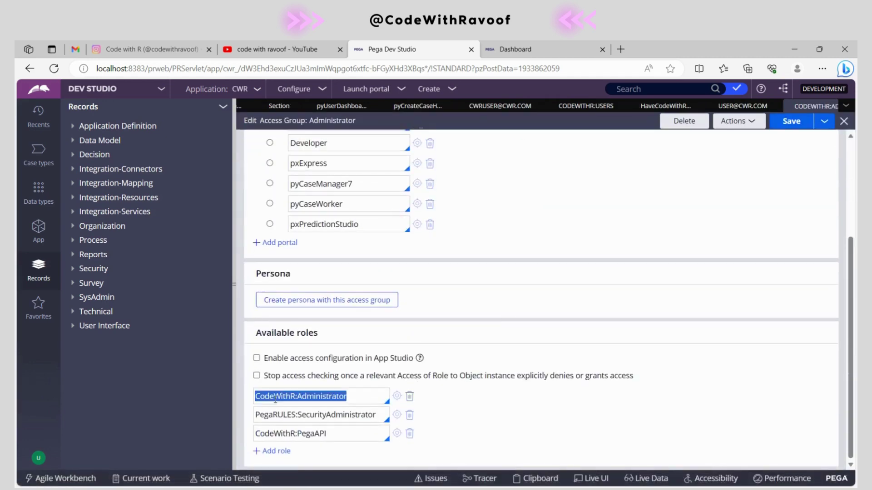
Compare the News area on the administrator's dashboard with the end user's new case page in the InPrivate window.
{"action": "left_click", "coordinate": [515, 49]}
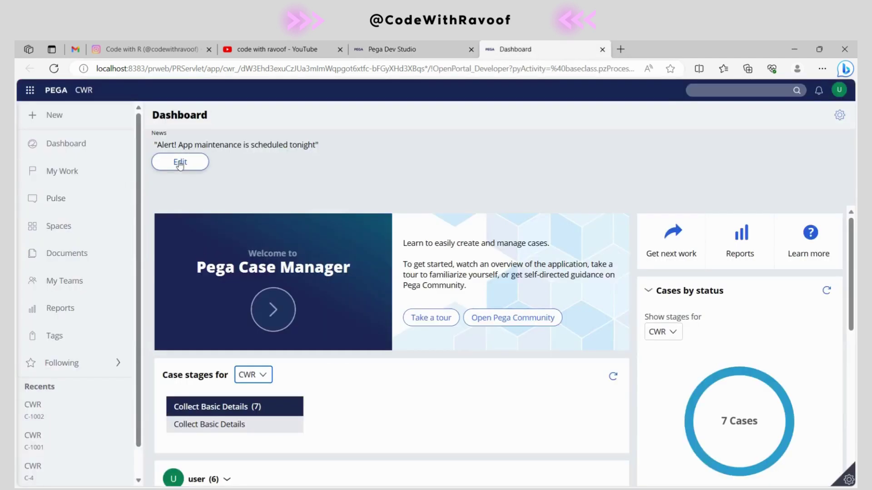
{"action": "mouse_move", "coordinate": [461, 481]}
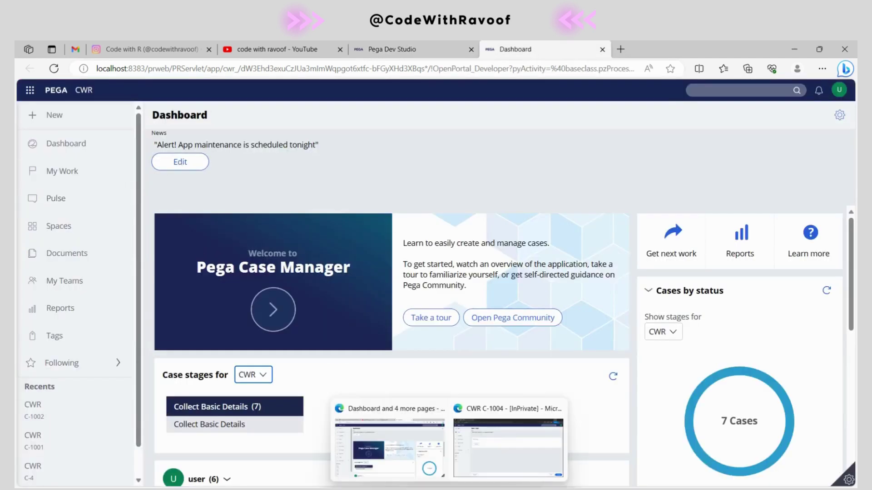
{"action": "left_click", "coordinate": [495, 447]}
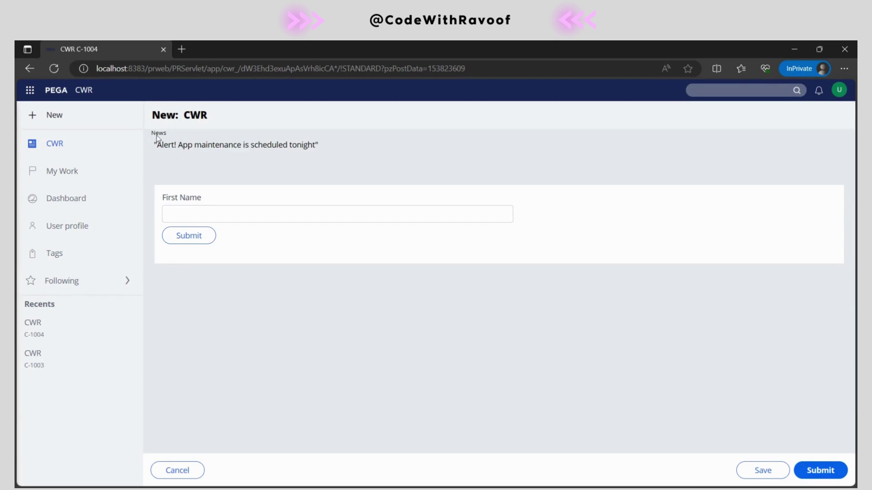
Examine the broadcast message in the News area of the end user's new CWR case page.
{"action": "left_click_drag", "start_coordinate": [254, 148], "coordinate": [331, 149]}
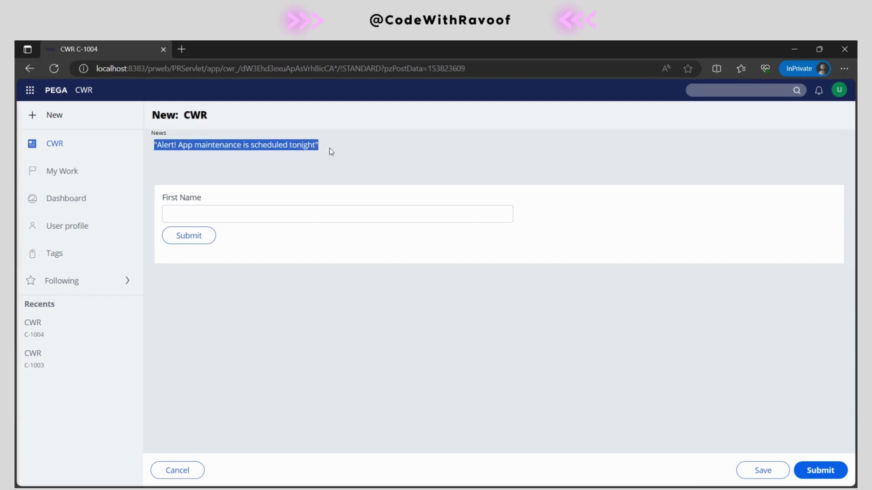
{"action": "left_click", "coordinate": [235, 287]}
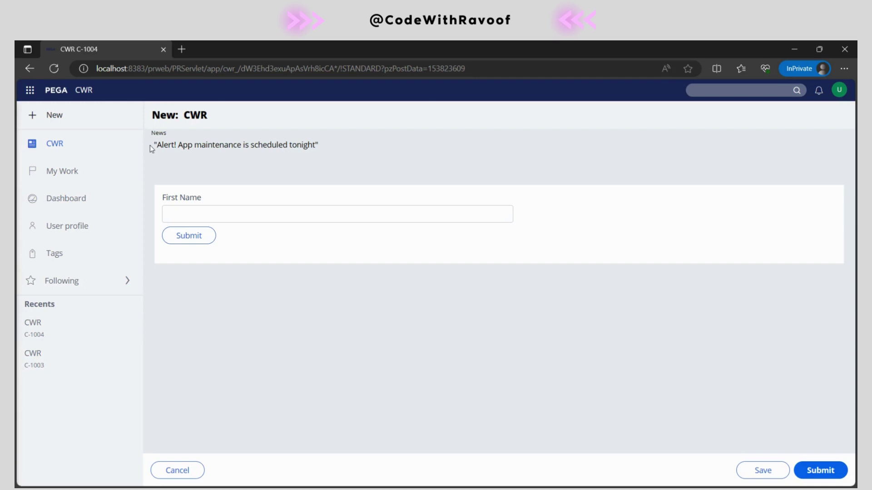
{"action": "left_click_drag", "start_coordinate": [150, 145], "coordinate": [358, 140]}
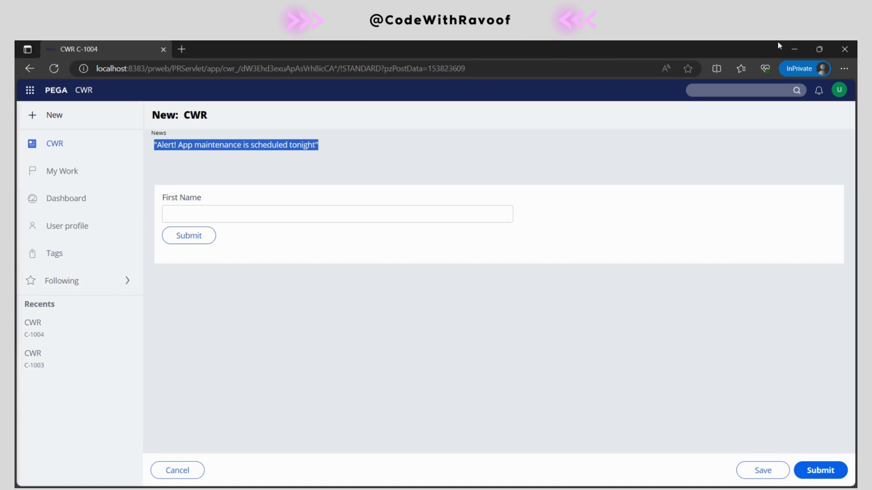
Edit the News message on the administrator's dashboard to read "Alert! App maintenance job is done" and submit it.
{"action": "left_click", "coordinate": [794, 50]}
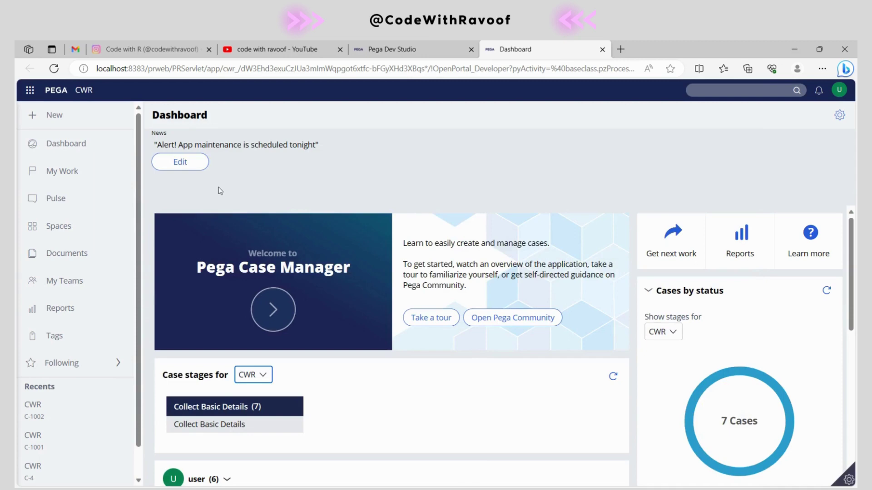
{"action": "left_click", "coordinate": [178, 167]}
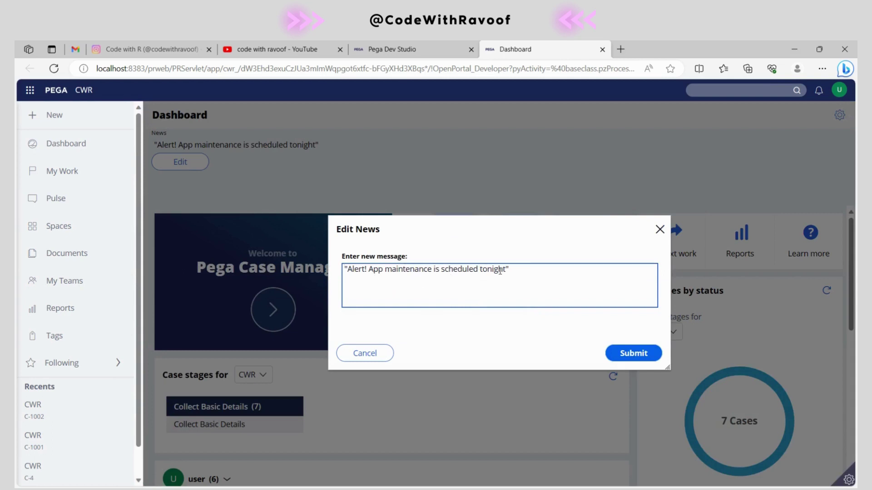
{"action": "double_click", "coordinate": [436, 273]}
{"action": "left_click_drag", "start_coordinate": [436, 273], "coordinate": [480, 269]}
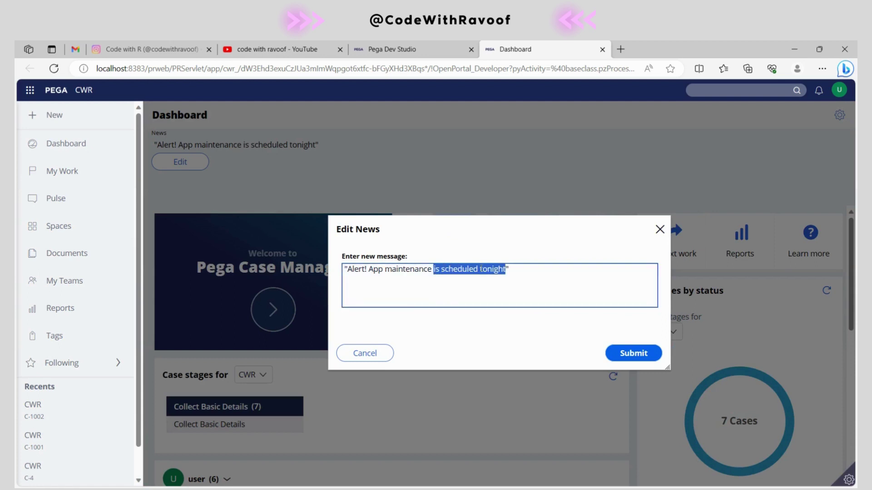
{"action": "key", "text": "BackSpace"}
{"action": "type", "text": "job is d"}
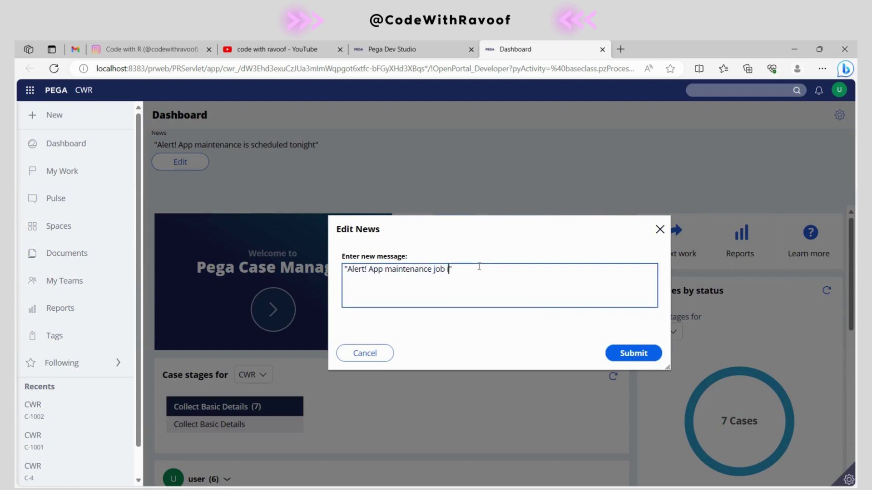
{"action": "type", "text": "one"}
{"action": "left_click", "coordinate": [620, 354]}
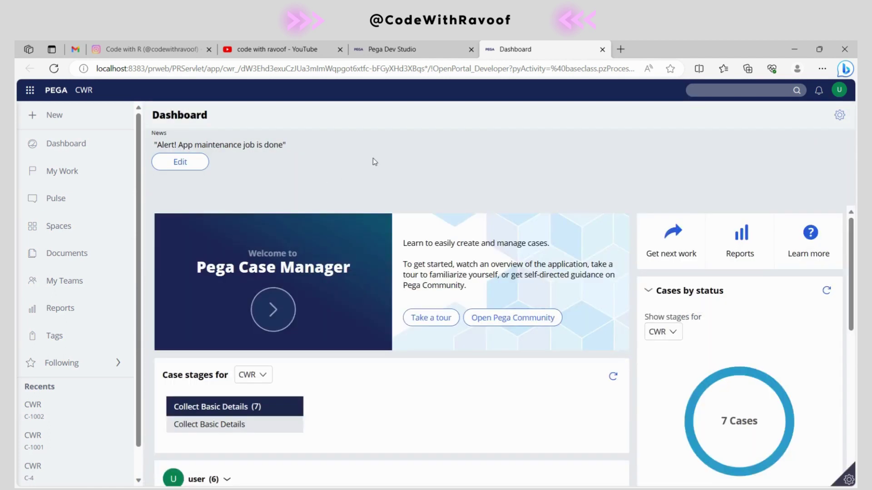
Switch to the InPrivate window, reload the case page and log the end user off.
{"action": "left_click", "coordinate": [502, 448]}
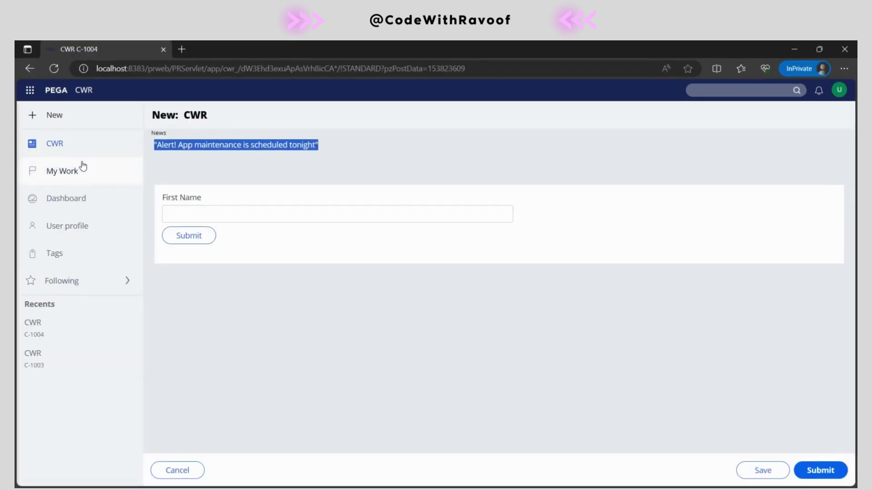
{"action": "left_click", "coordinate": [55, 71]}
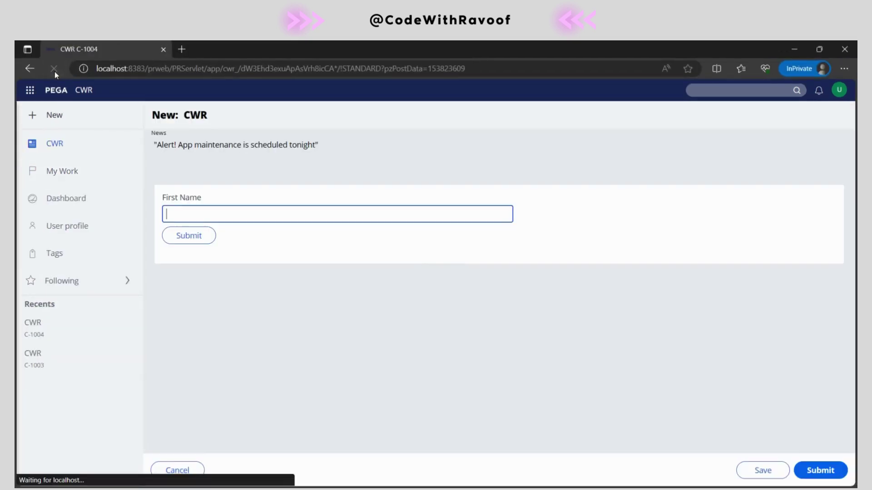
{"action": "left_click", "coordinate": [839, 90]}
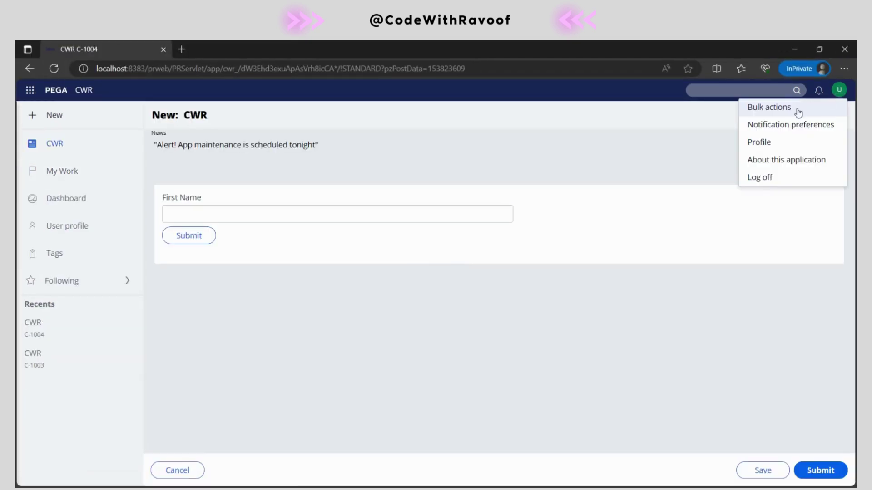
{"action": "left_click", "coordinate": [762, 180]}
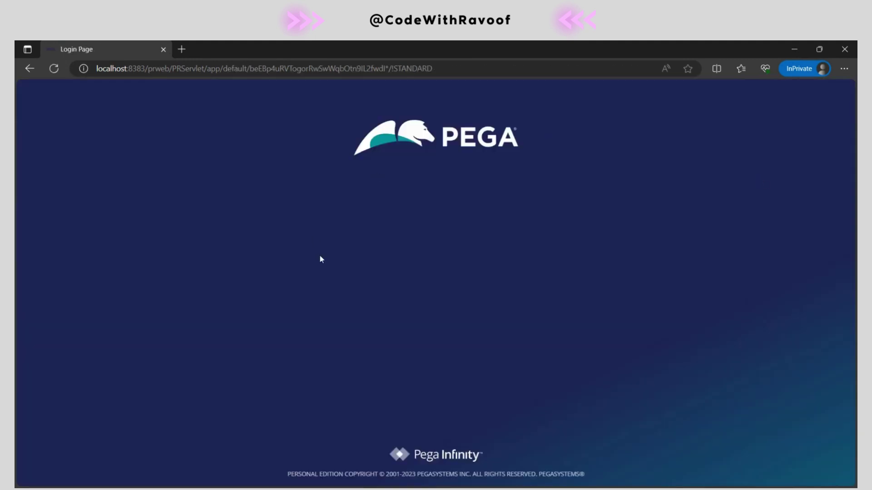
Log back in to Pega with the CWR end user's username and the account password.
{"action": "left_click", "coordinate": [326, 220]}
{"action": "left_click", "coordinate": [367, 255]}
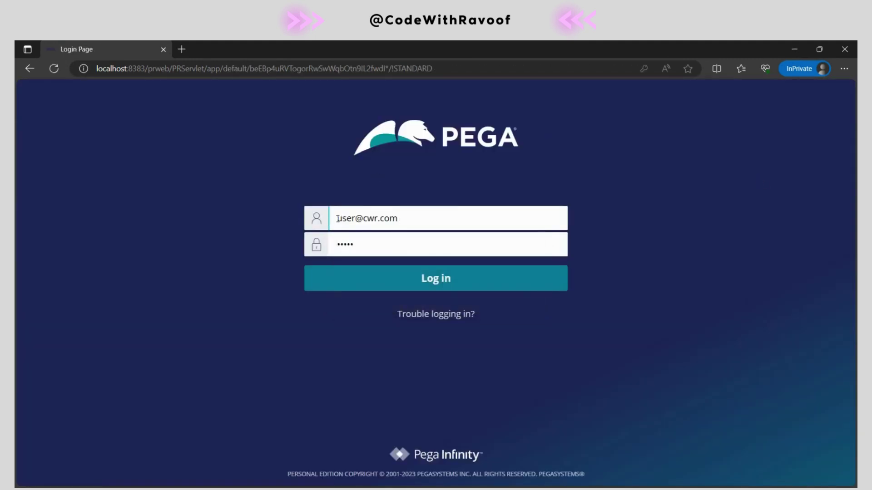
{"action": "left_click", "coordinate": [349, 227]}
{"action": "type", "text": "cwr"}
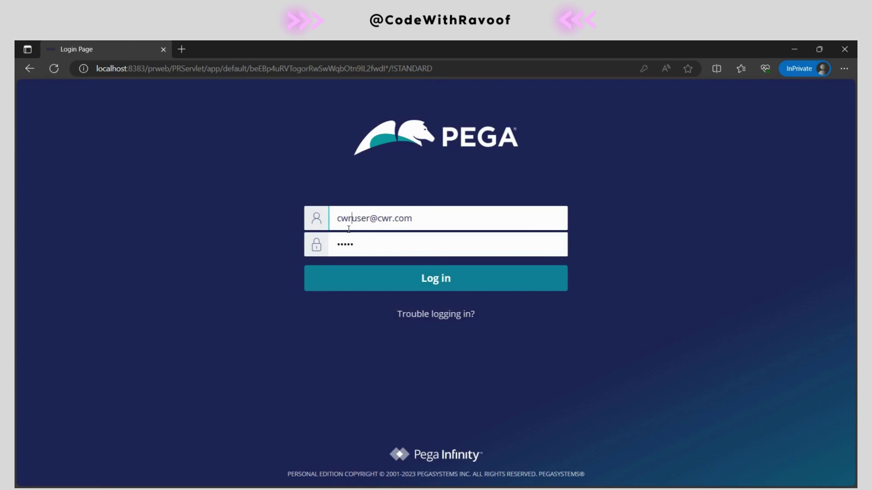
{"action": "left_click", "coordinate": [375, 281]}
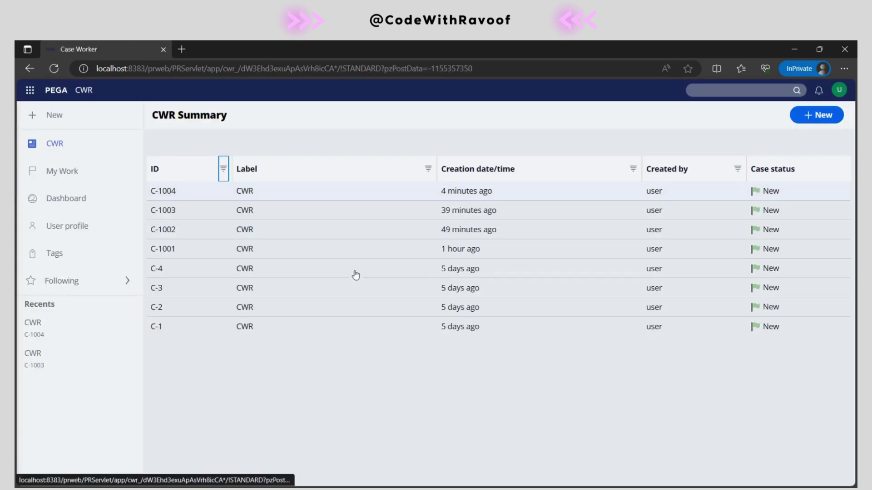
Create a new CWR case as the end user and examine the News message on its page.
{"action": "left_click", "coordinate": [58, 115]}
{"action": "left_click", "coordinate": [32, 140]}
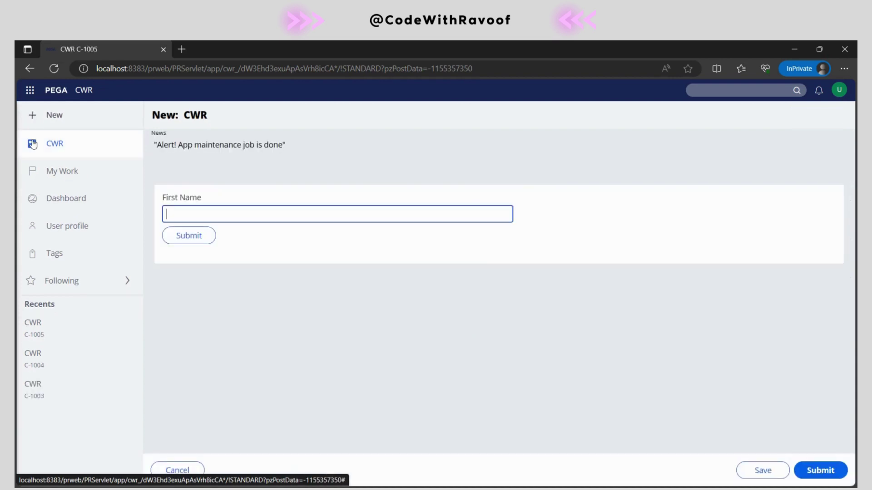
{"action": "left_click_drag", "start_coordinate": [156, 144], "coordinate": [327, 146]}
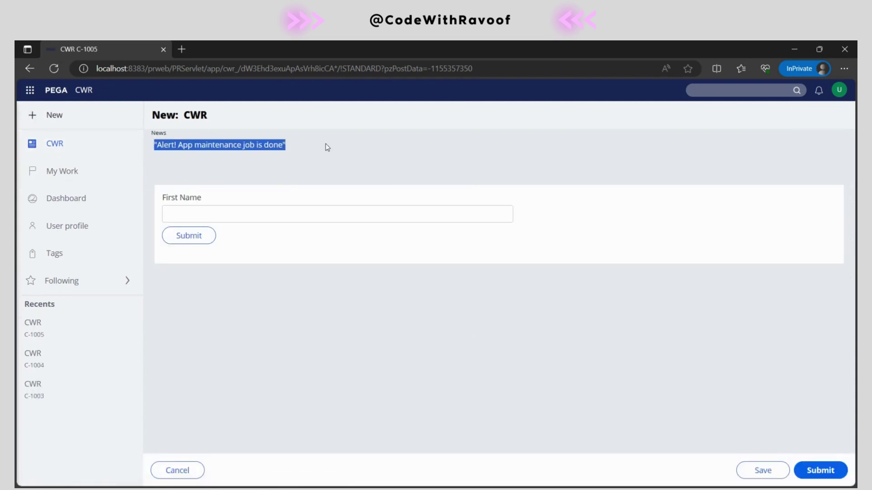
{"action": "left_click", "coordinate": [241, 168]}
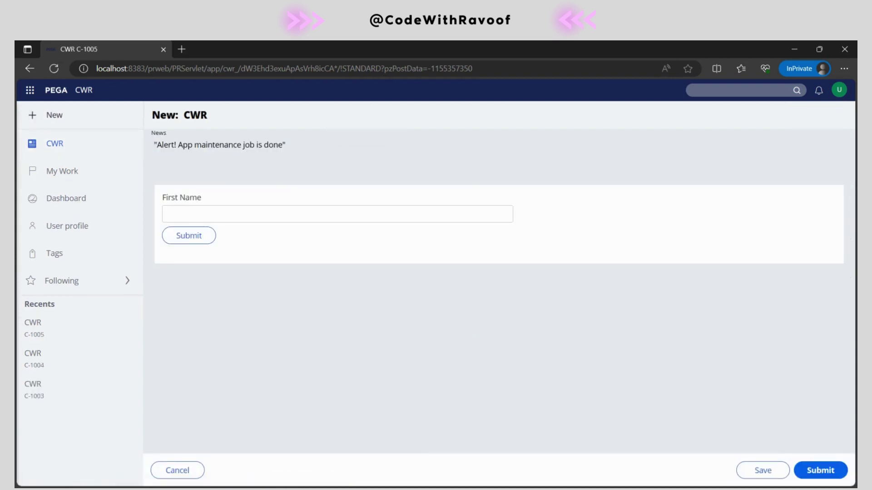
Return to the administrator's browser window and view the Administrators access group's available roles in Dev Studio.
{"action": "mouse_move", "coordinate": [448, 489]}
{"action": "left_click", "coordinate": [398, 438]}
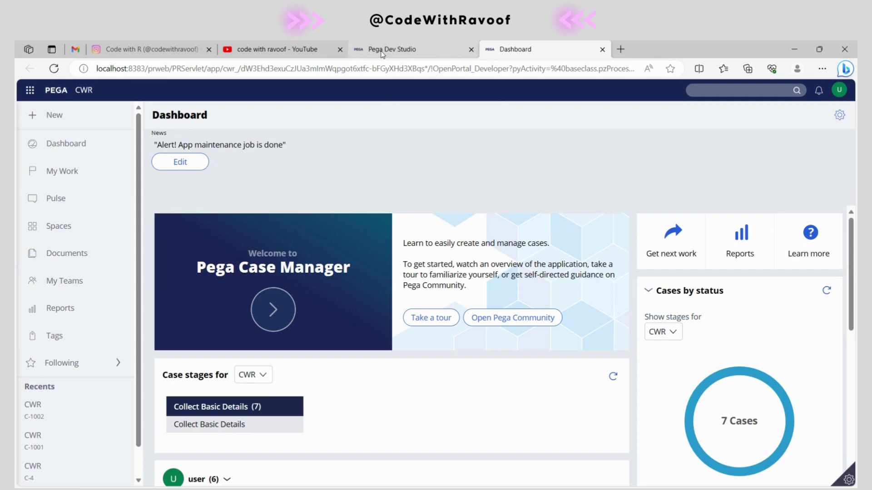
{"action": "mouse_move", "coordinate": [380, 54]}
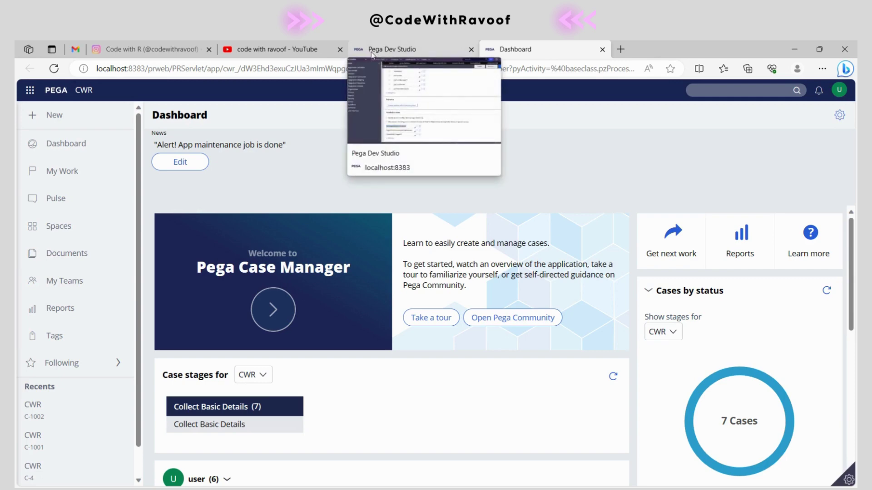
{"action": "left_click", "coordinate": [372, 55]}
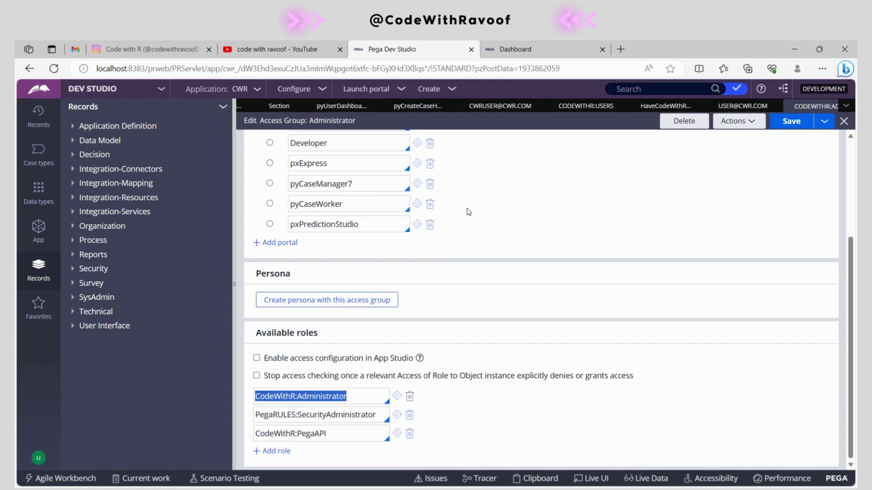